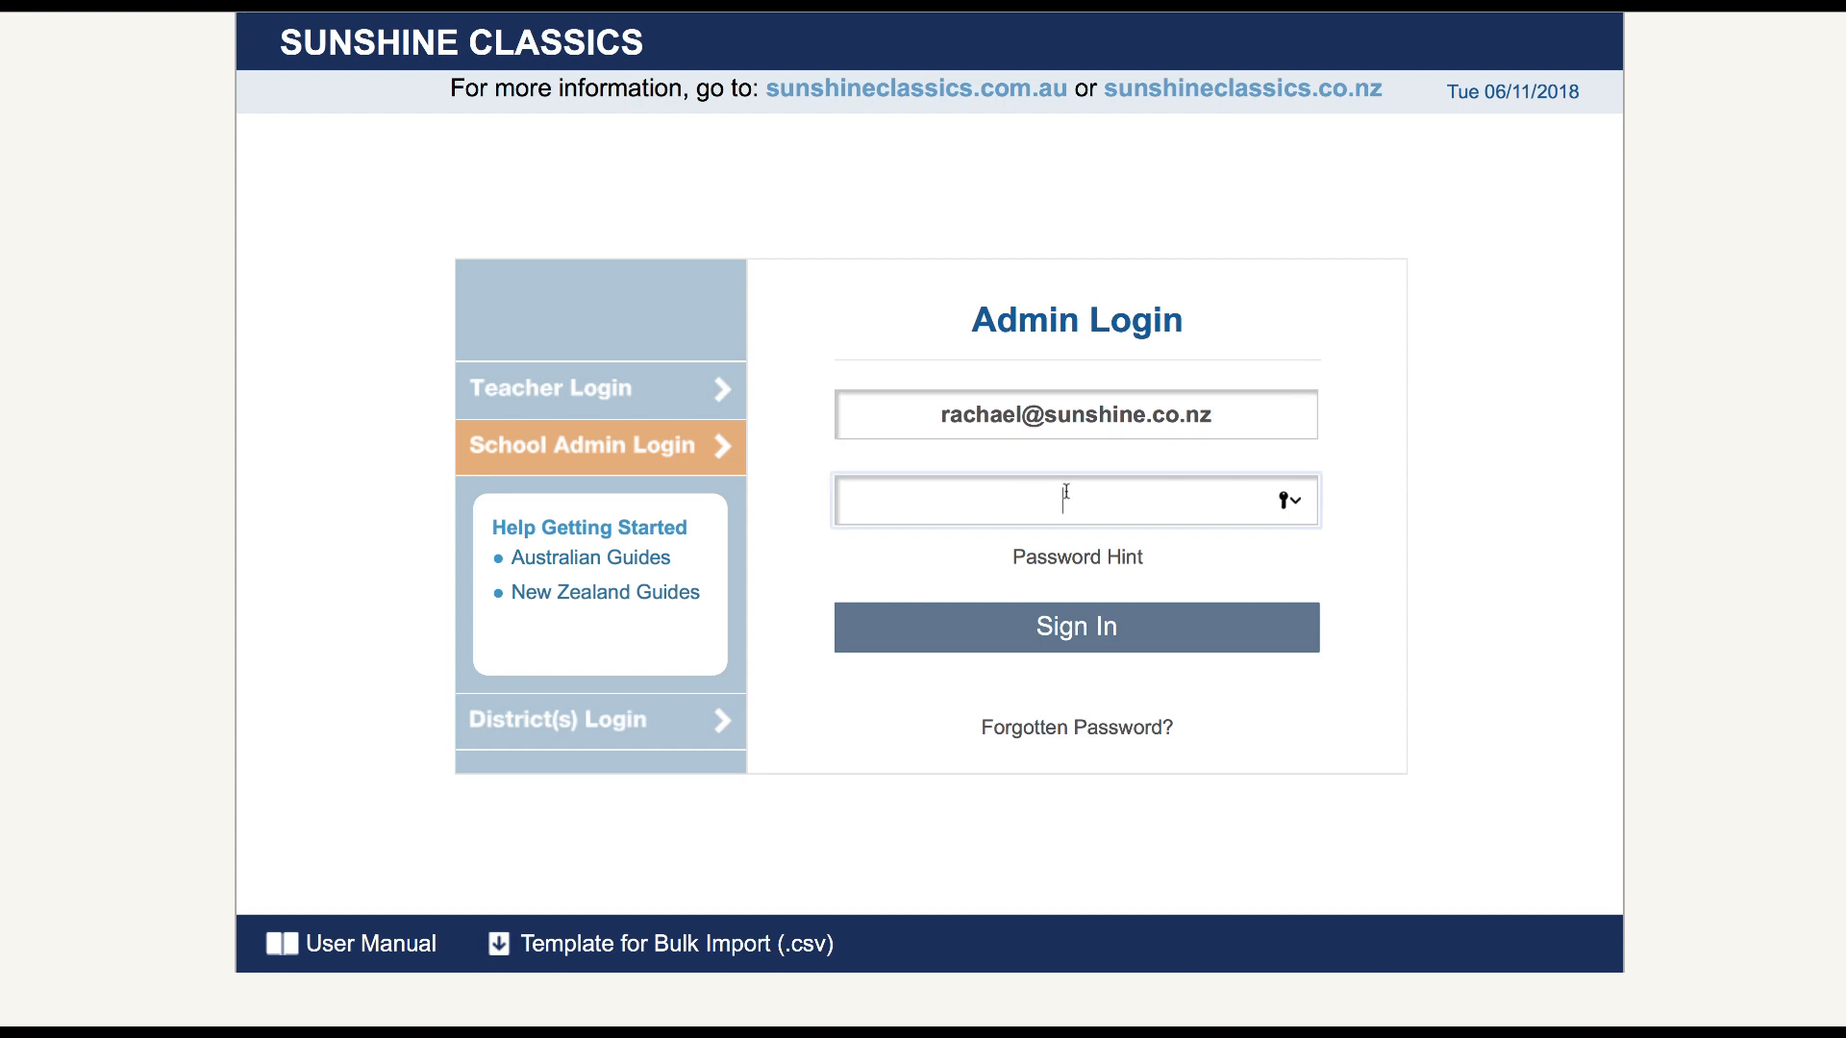
Enter the account password and sign in to the school admin area
type("••••••••")
left_click(1081, 625)
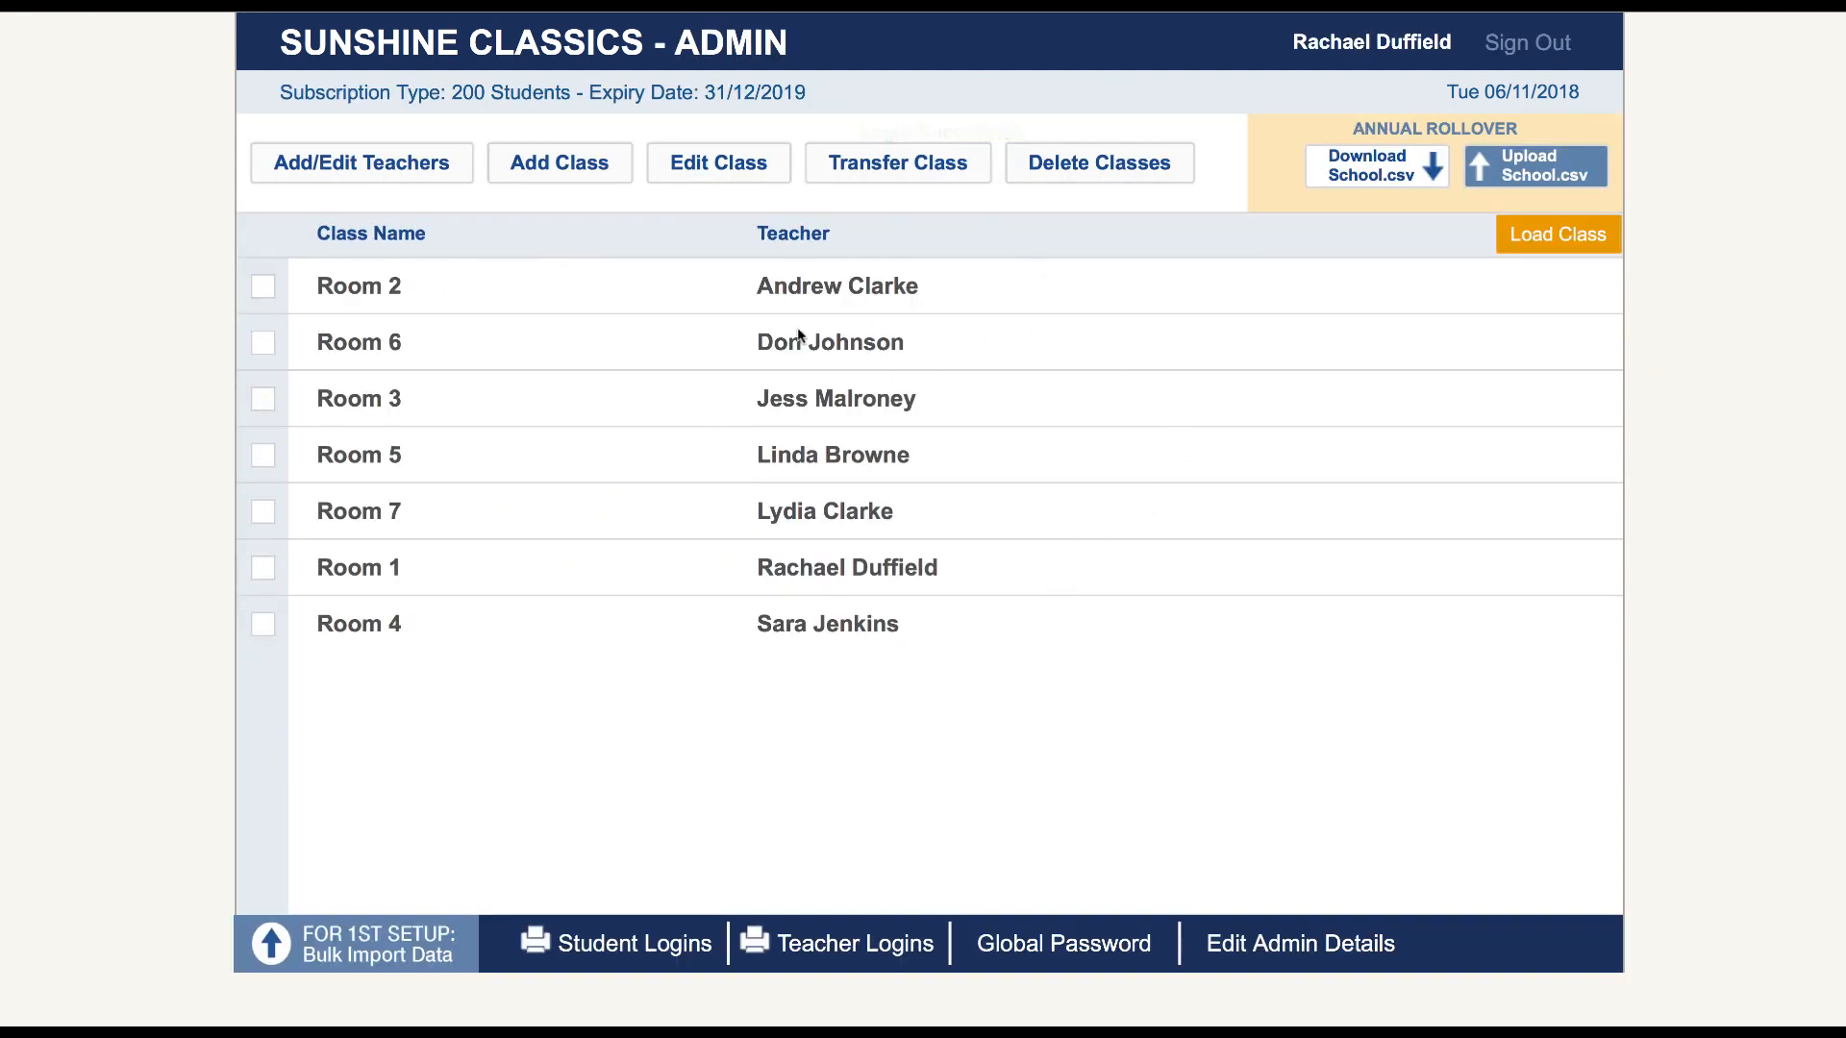
Open the Room 2 class to view its student list, and return to the class overview
left_click(262, 286)
left_click(1539, 239)
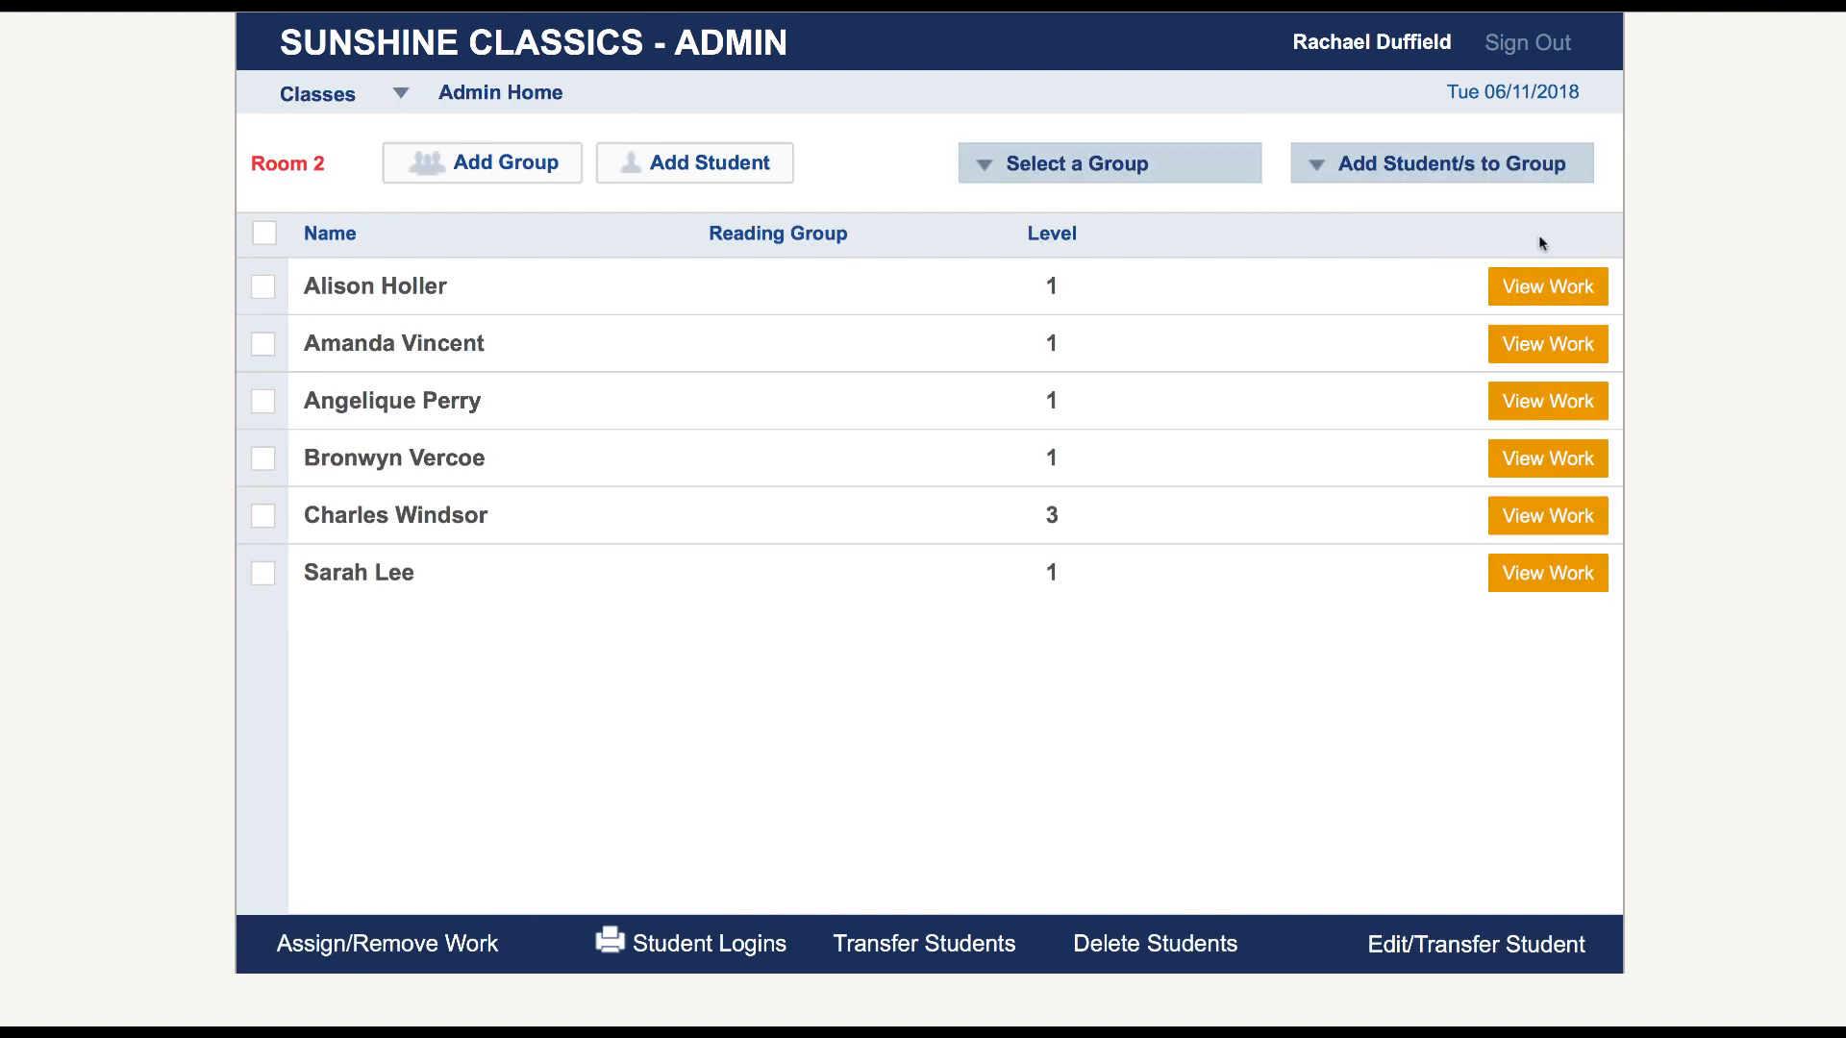
left_click(515, 96)
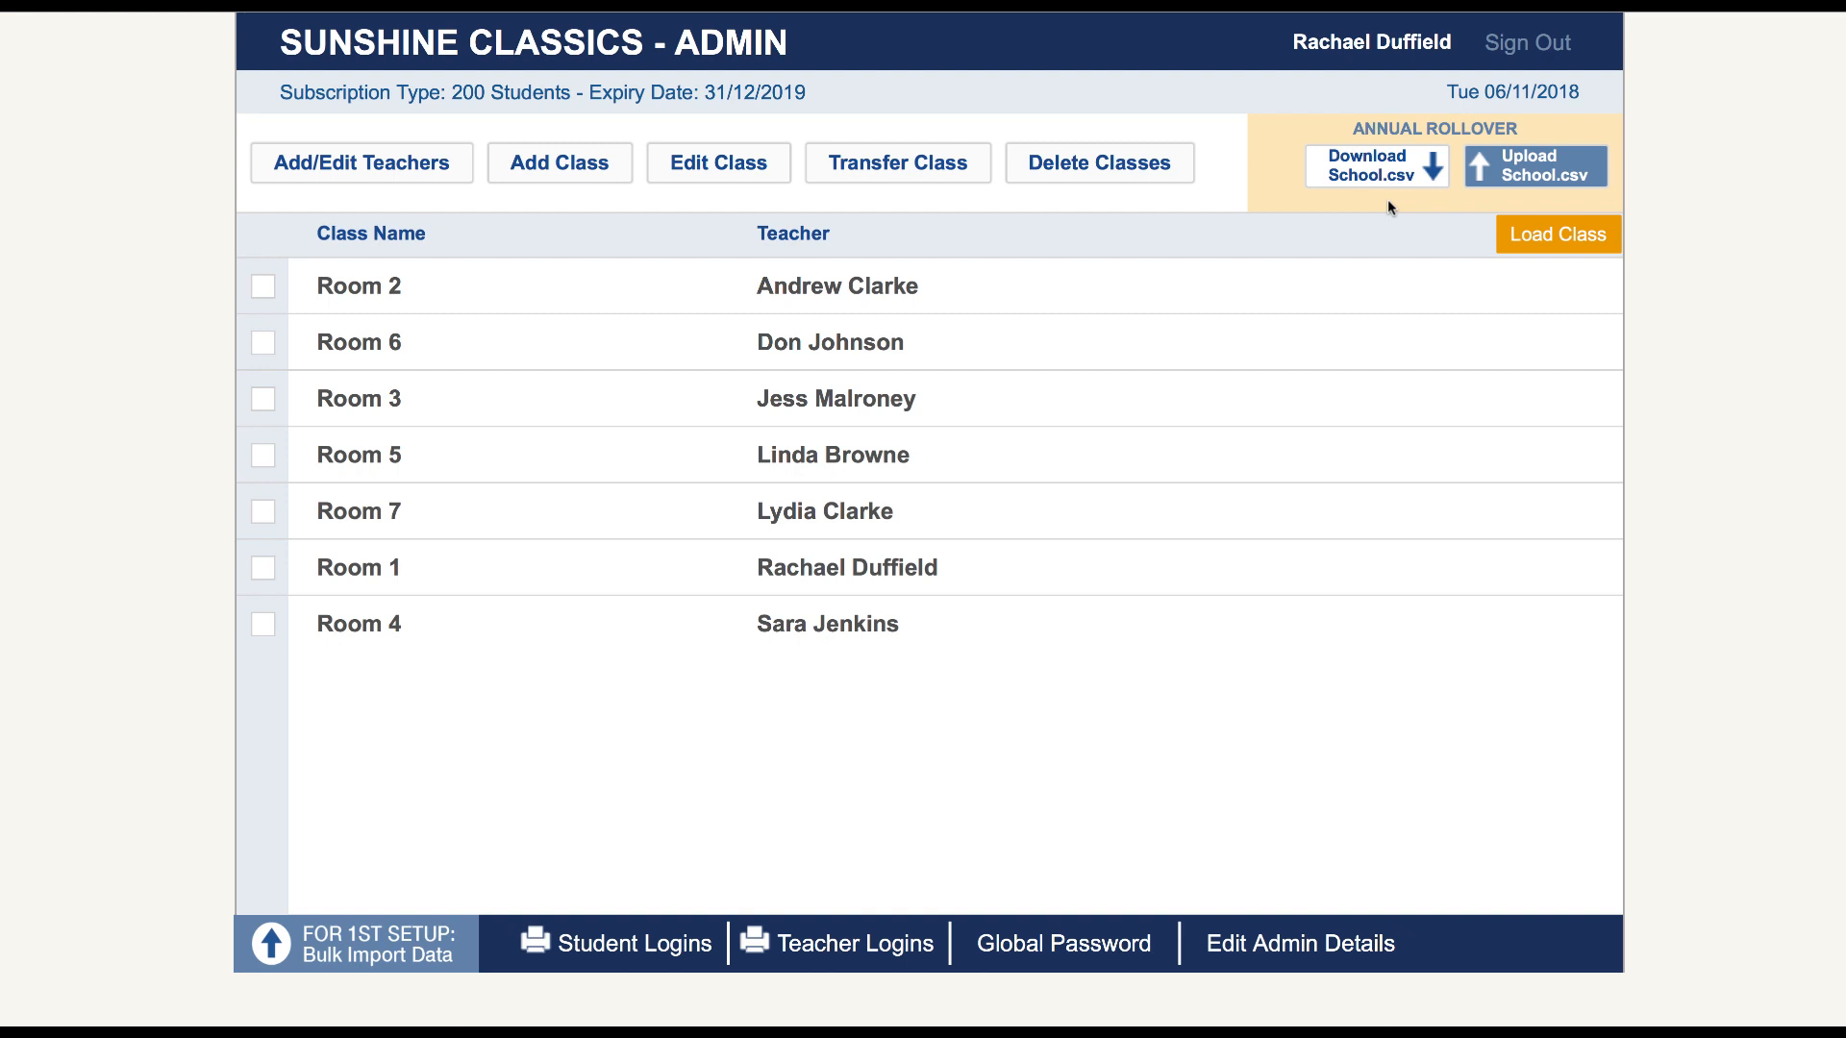
In Room 2, transfer every student except the level 3 one to Room 3
left_click(261, 296)
left_click(1557, 240)
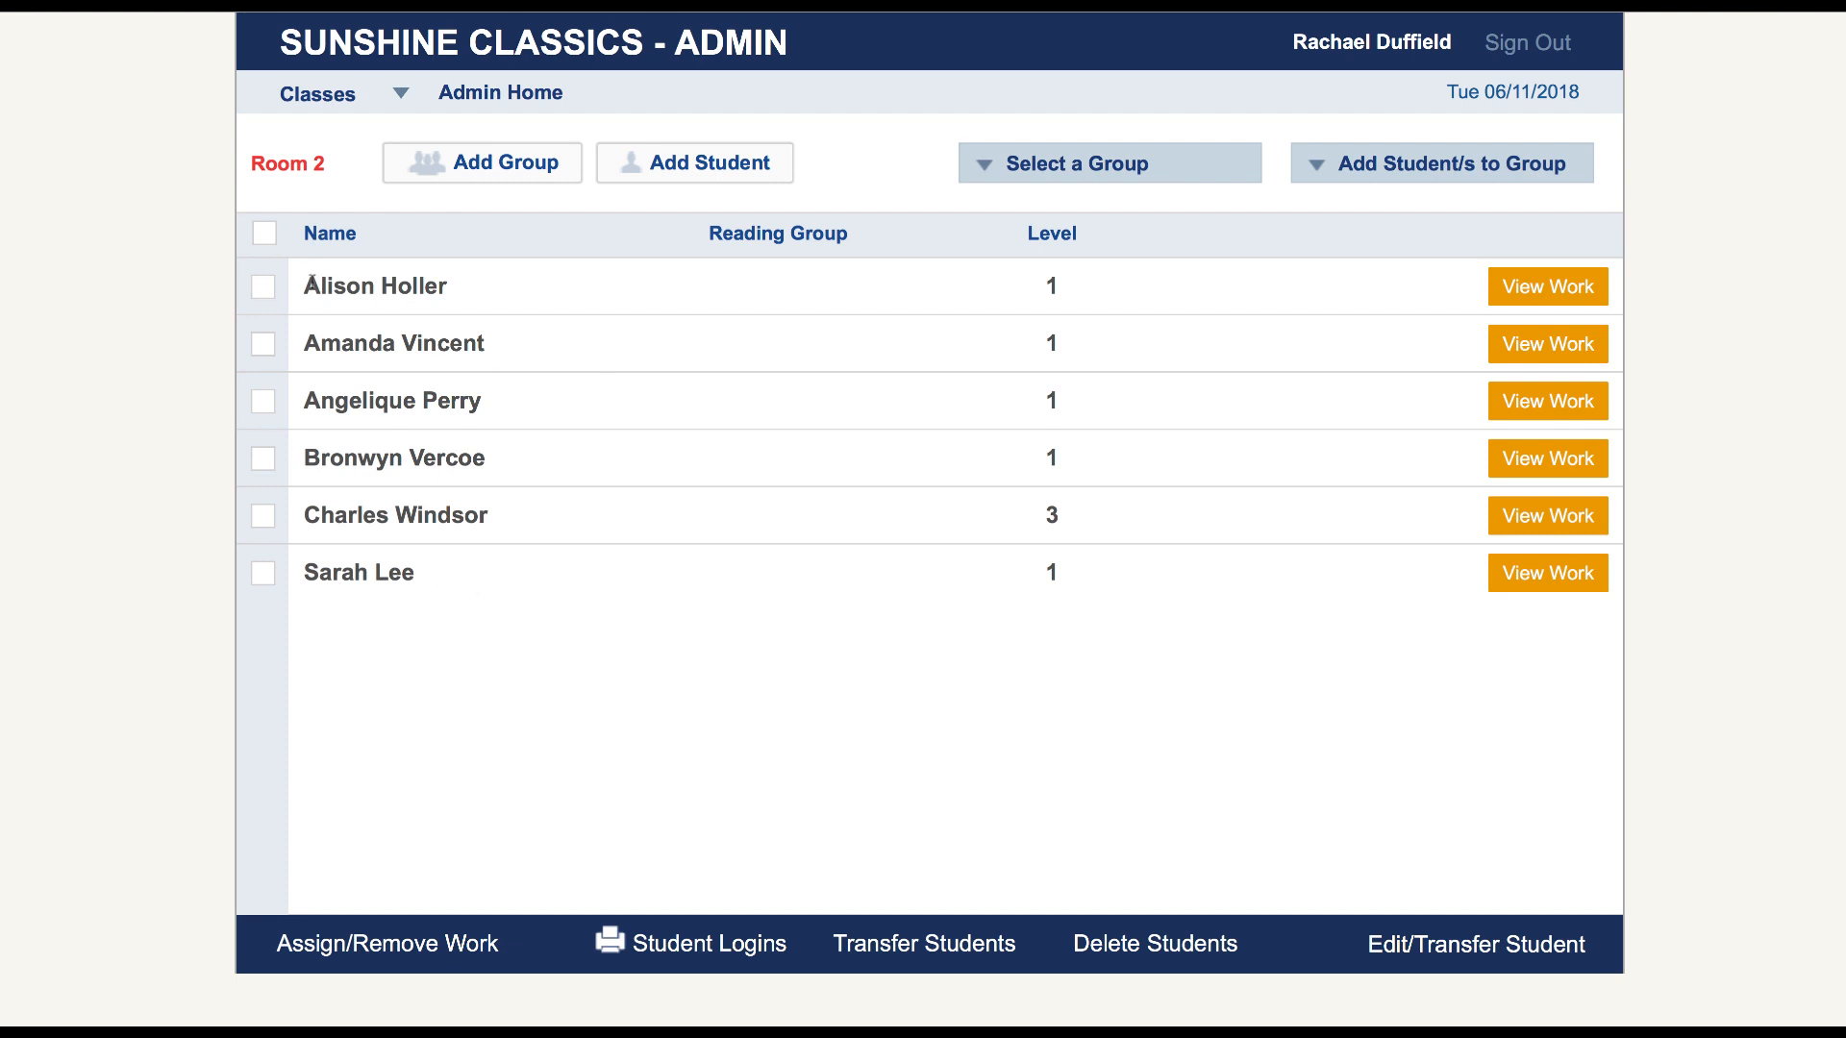
left_click(262, 286)
left_click(263, 344)
left_click(263, 404)
left_click(264, 459)
left_click(266, 575)
left_click(925, 947)
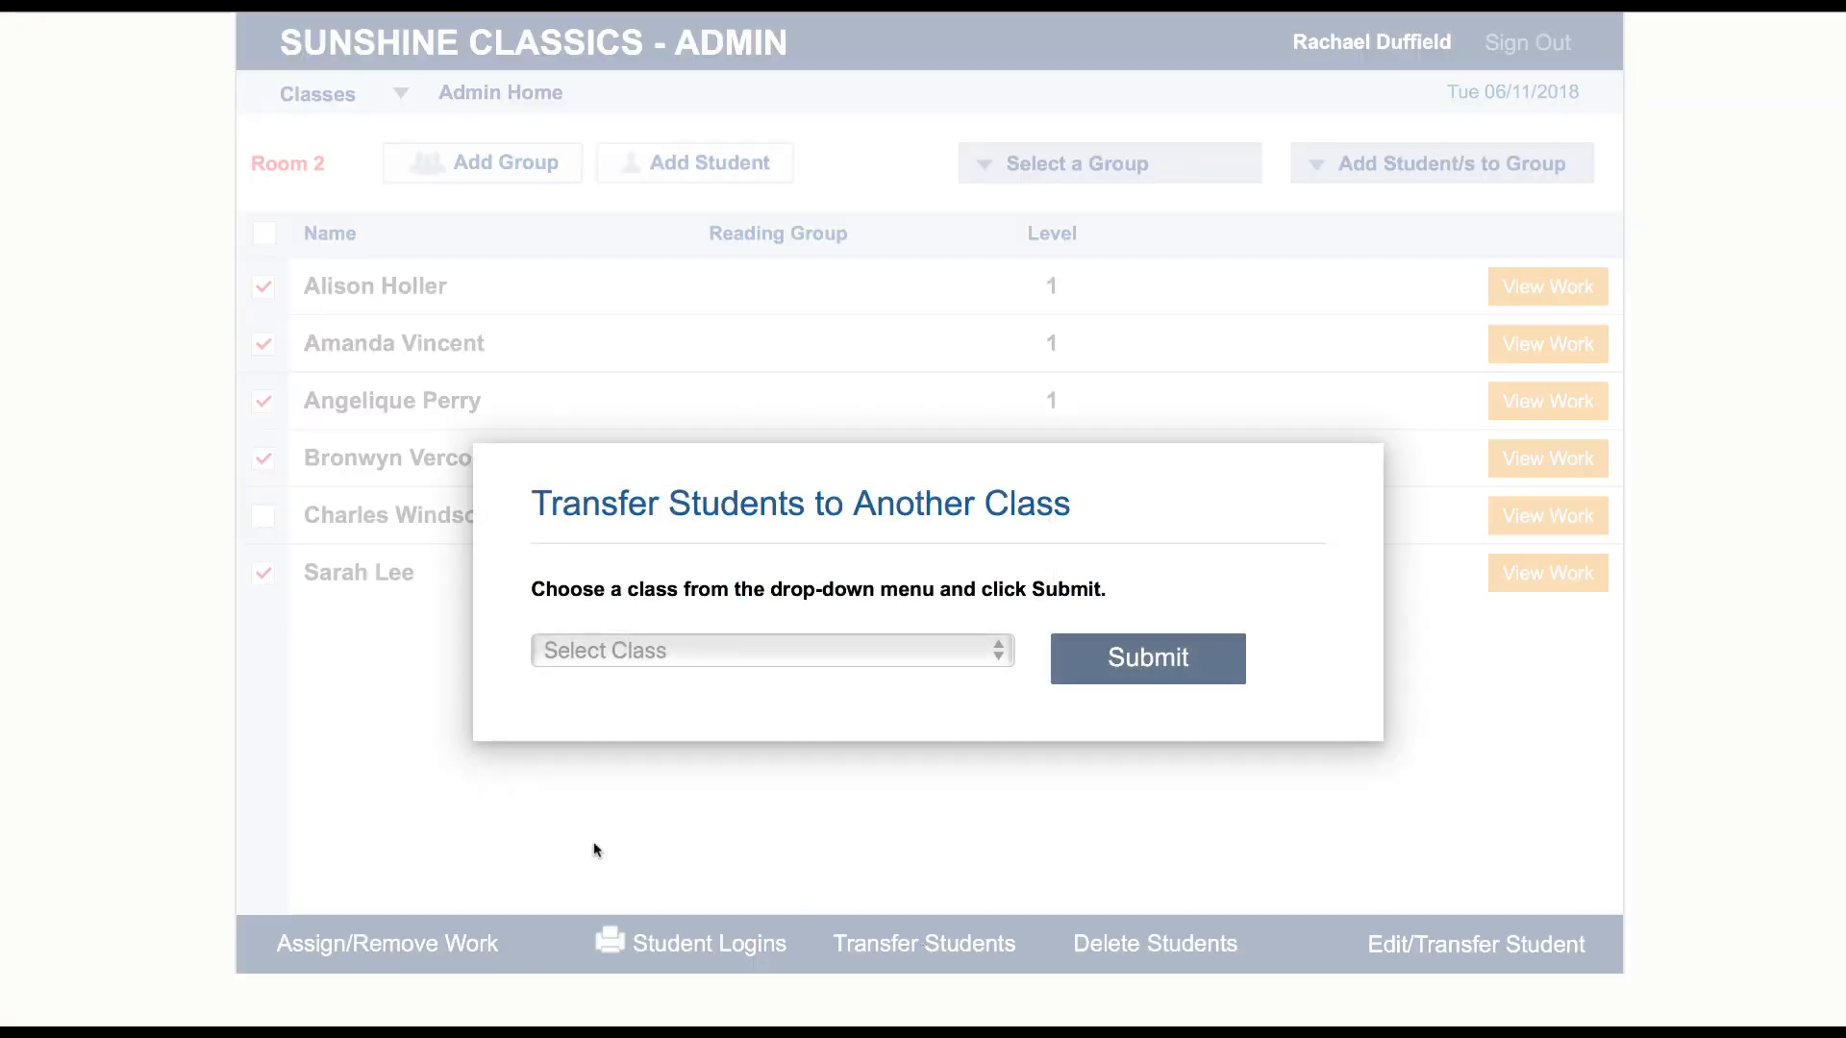
left_click(999, 654)
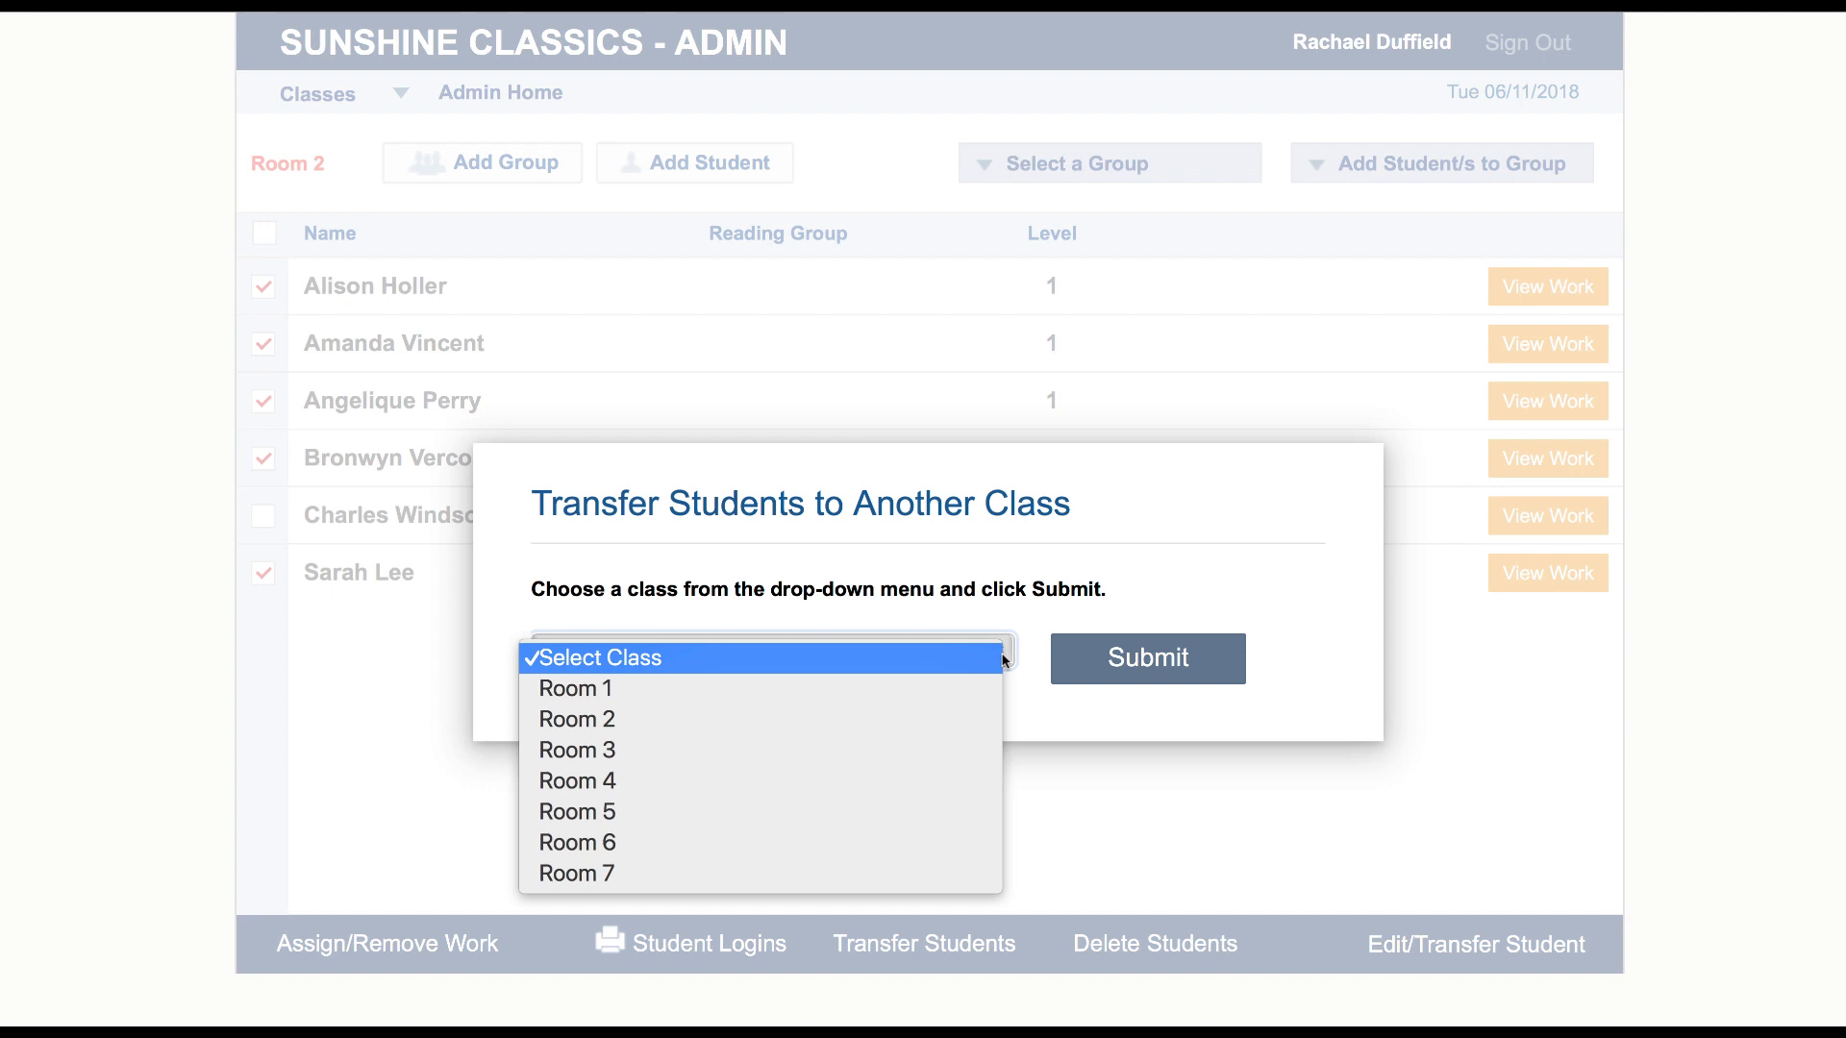
left_click(734, 758)
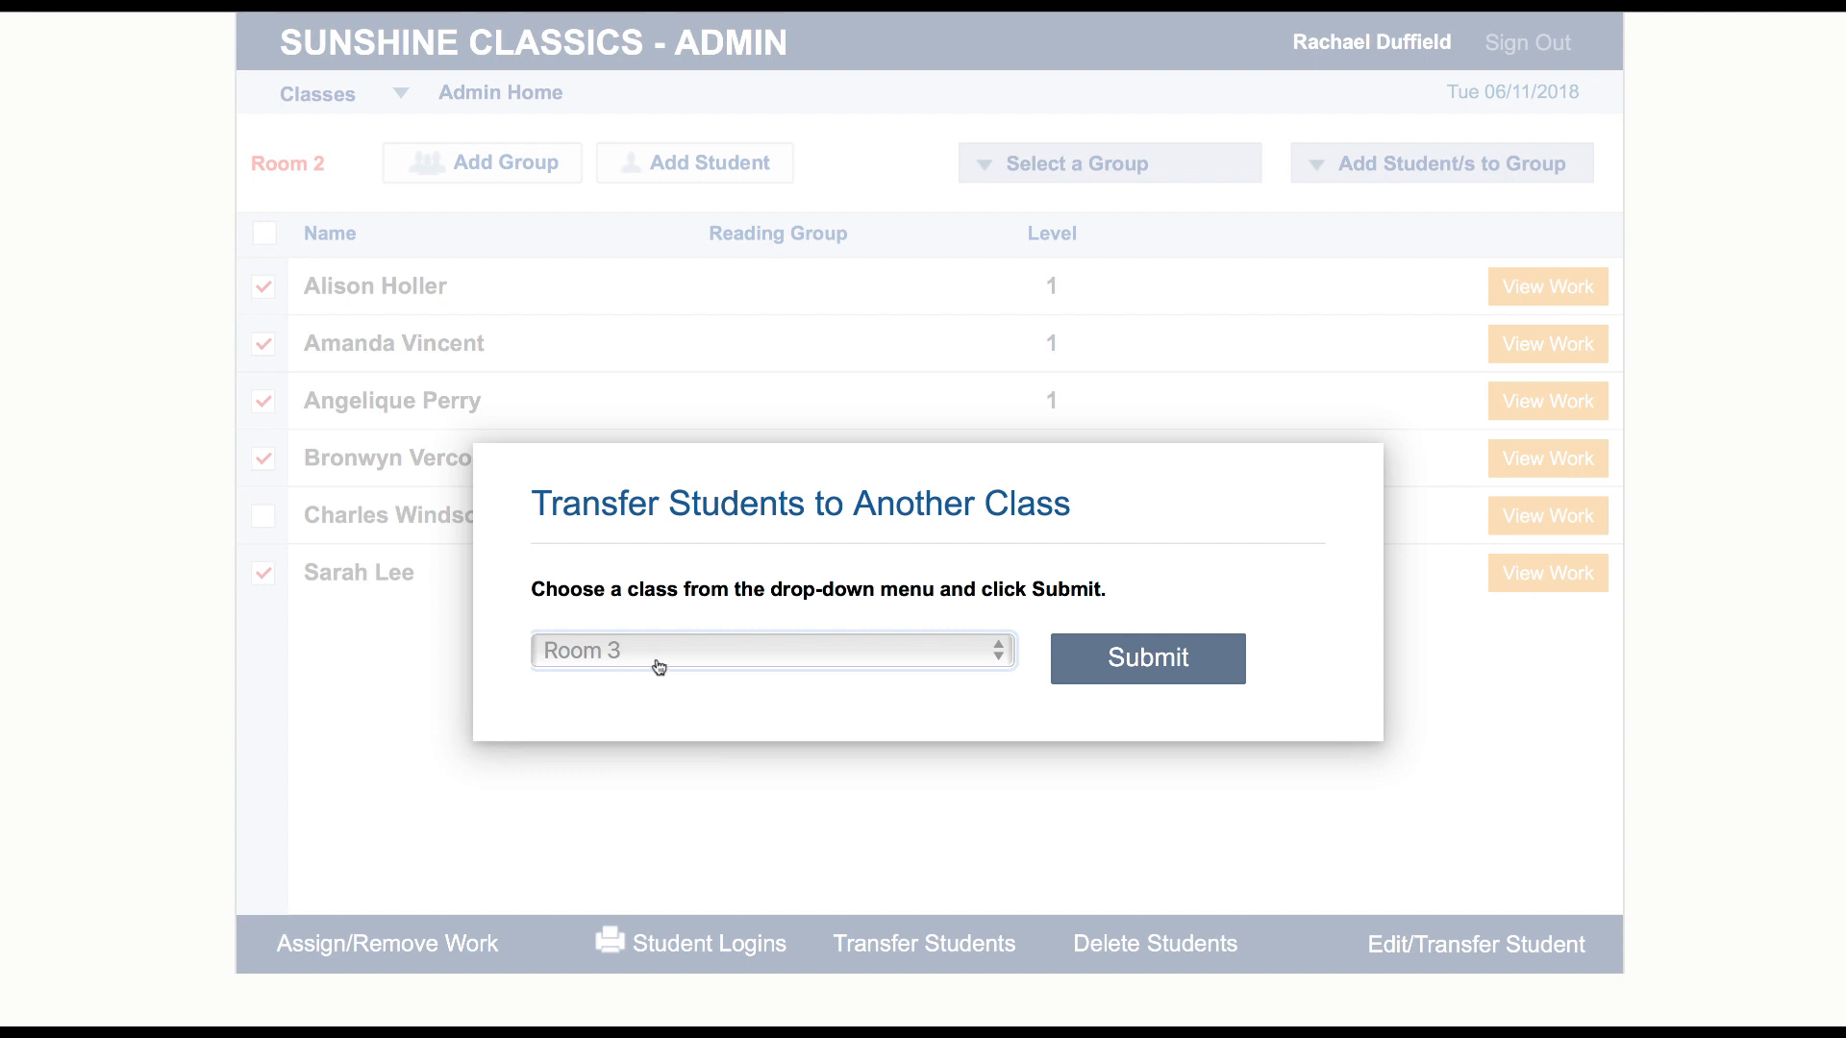
left_click(1130, 658)
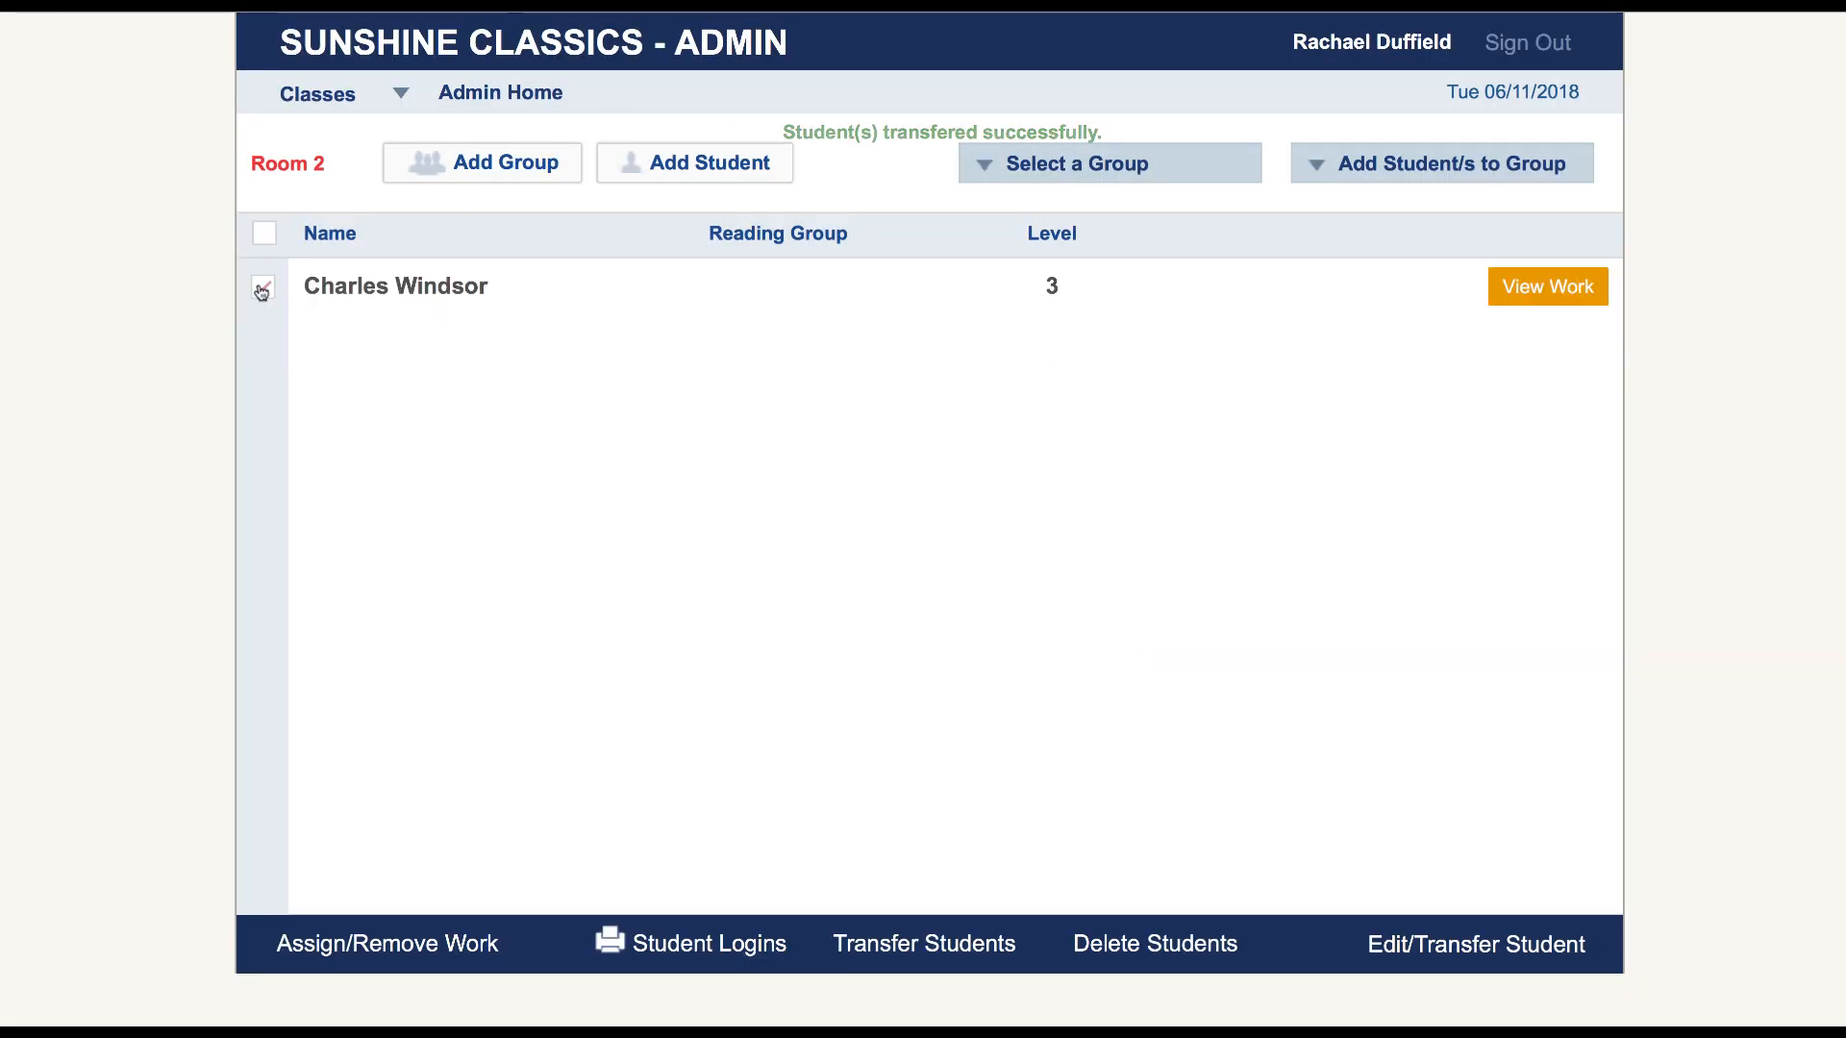
Transfer the one remaining Room 2 student to Room 1
left_click(263, 286)
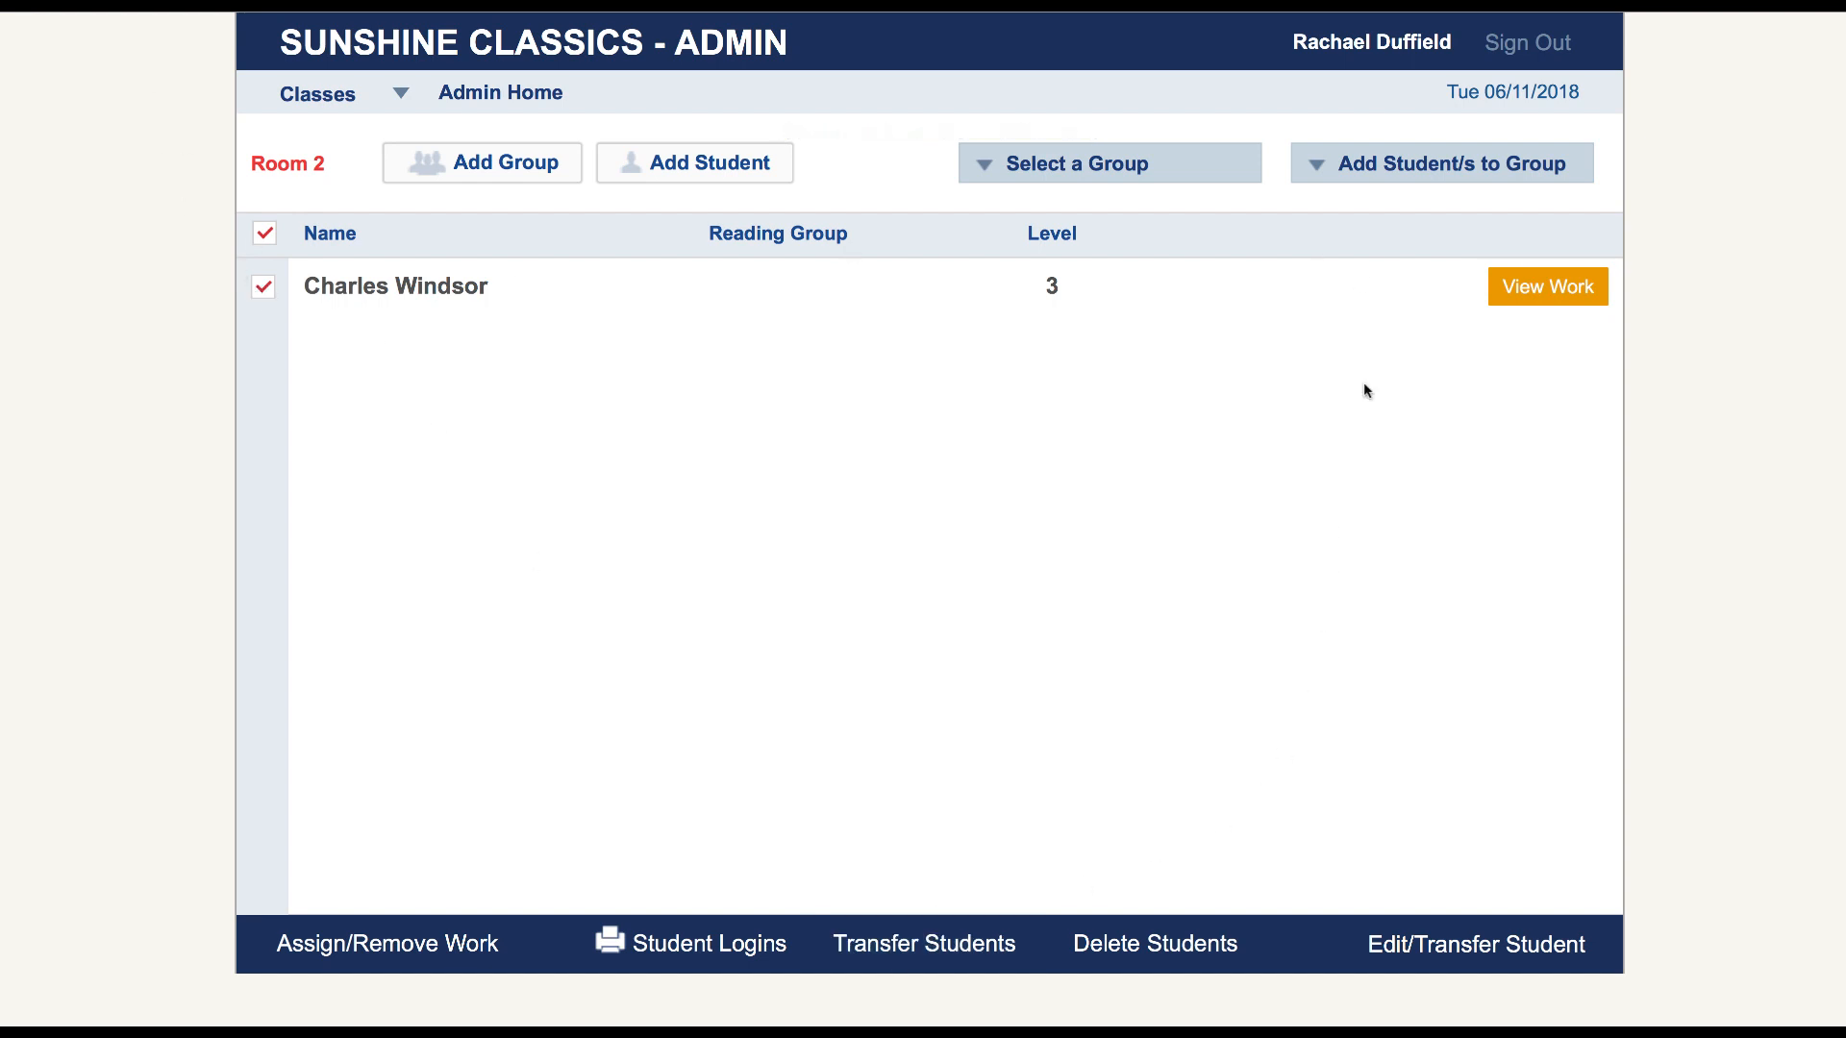
left_click(948, 945)
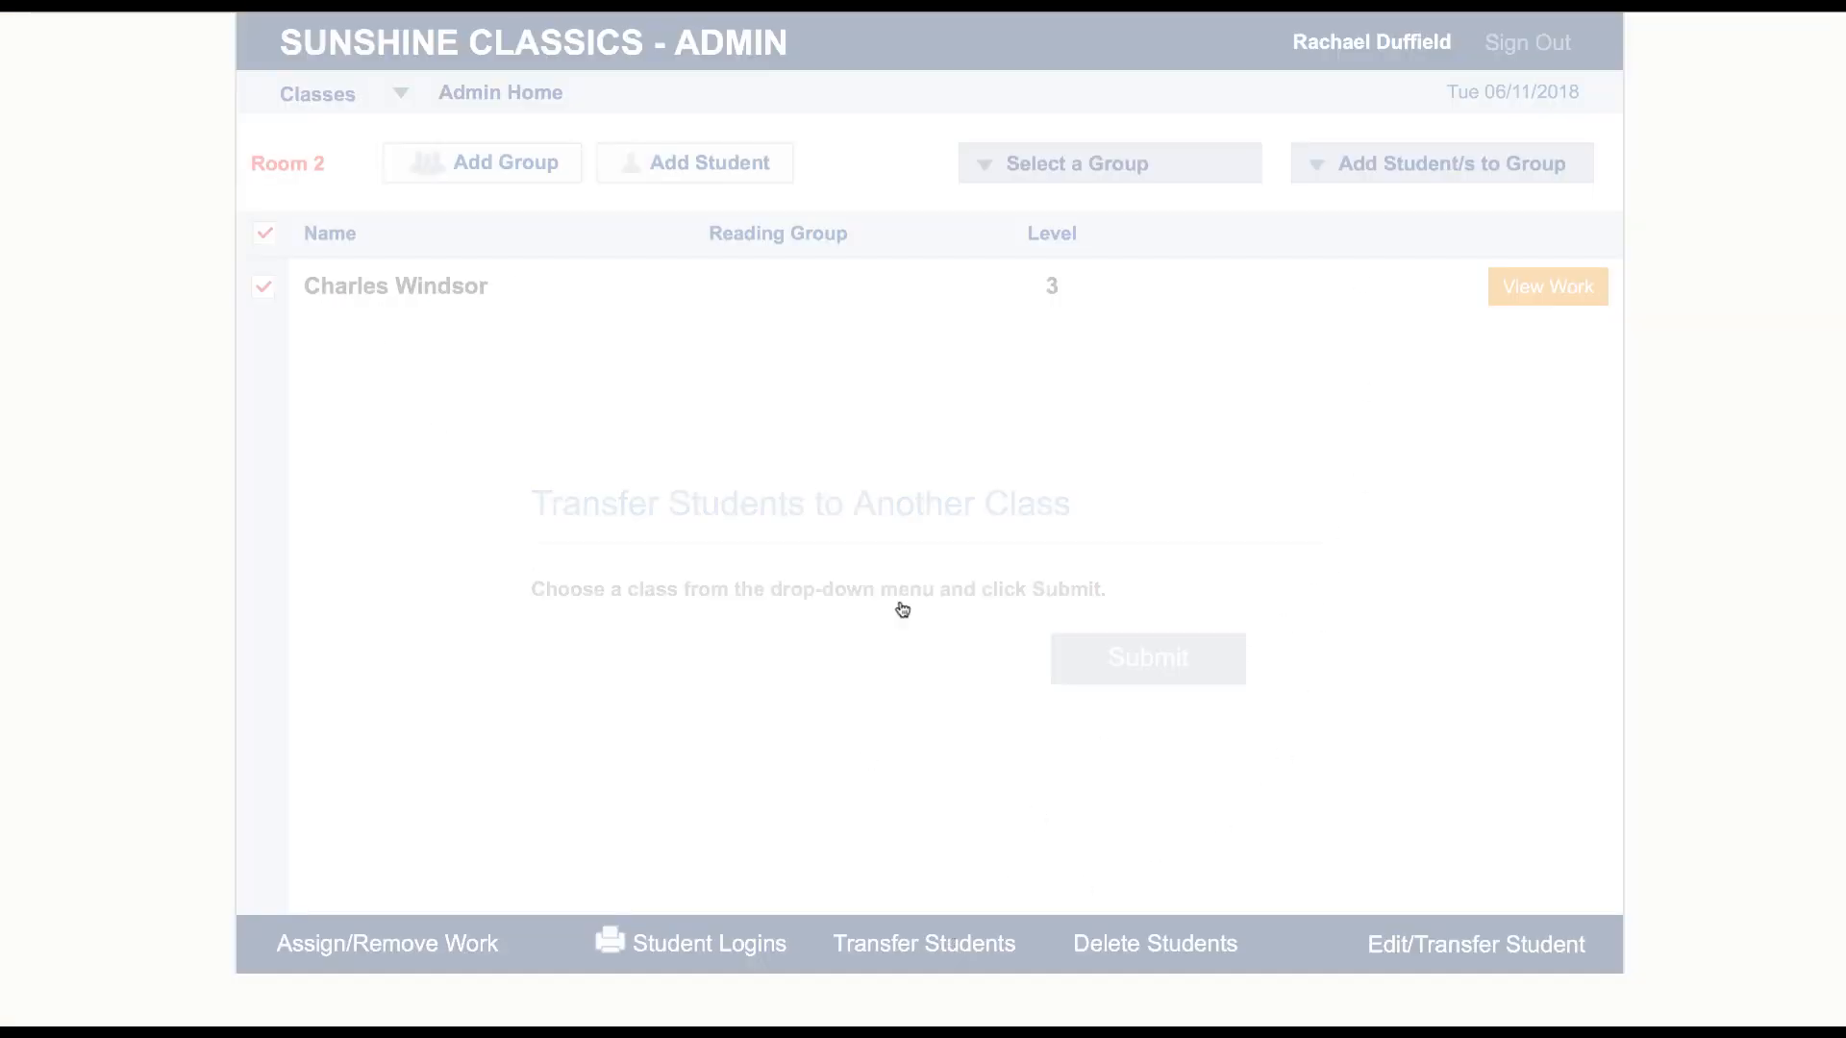
left_click(994, 655)
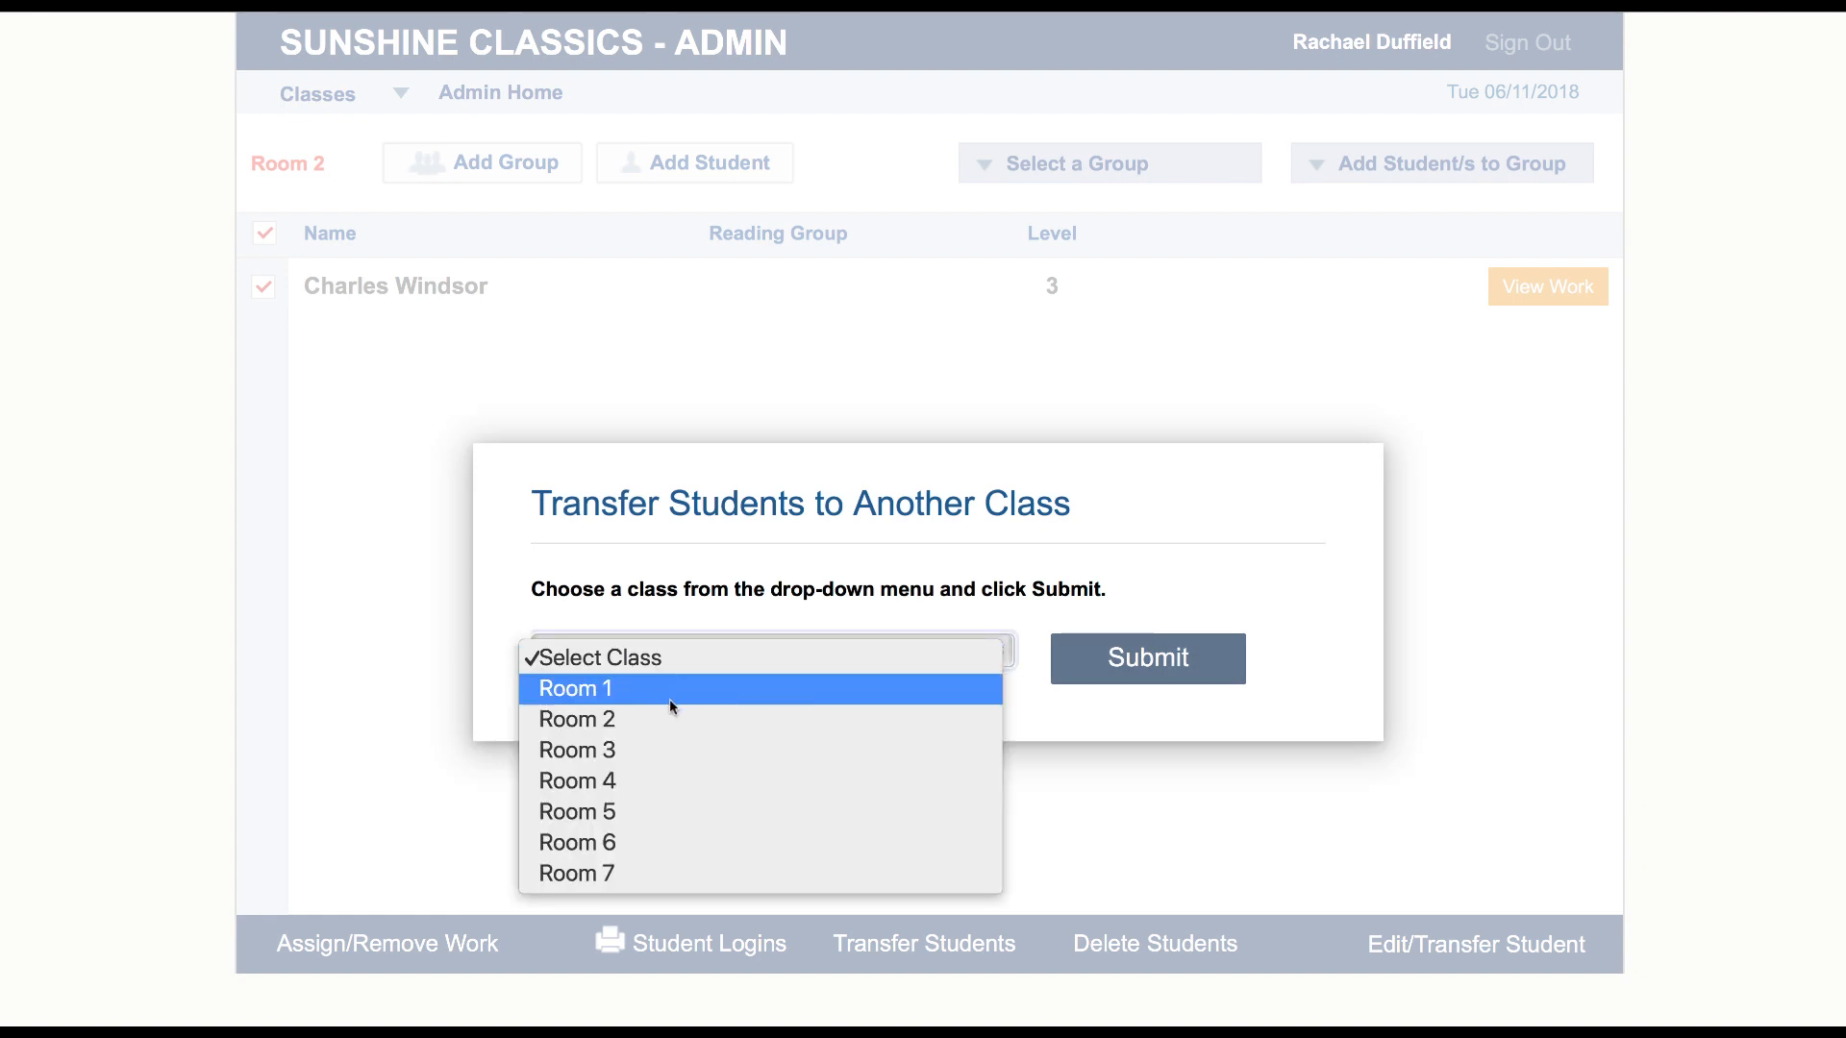
left_click(721, 690)
left_click(1175, 670)
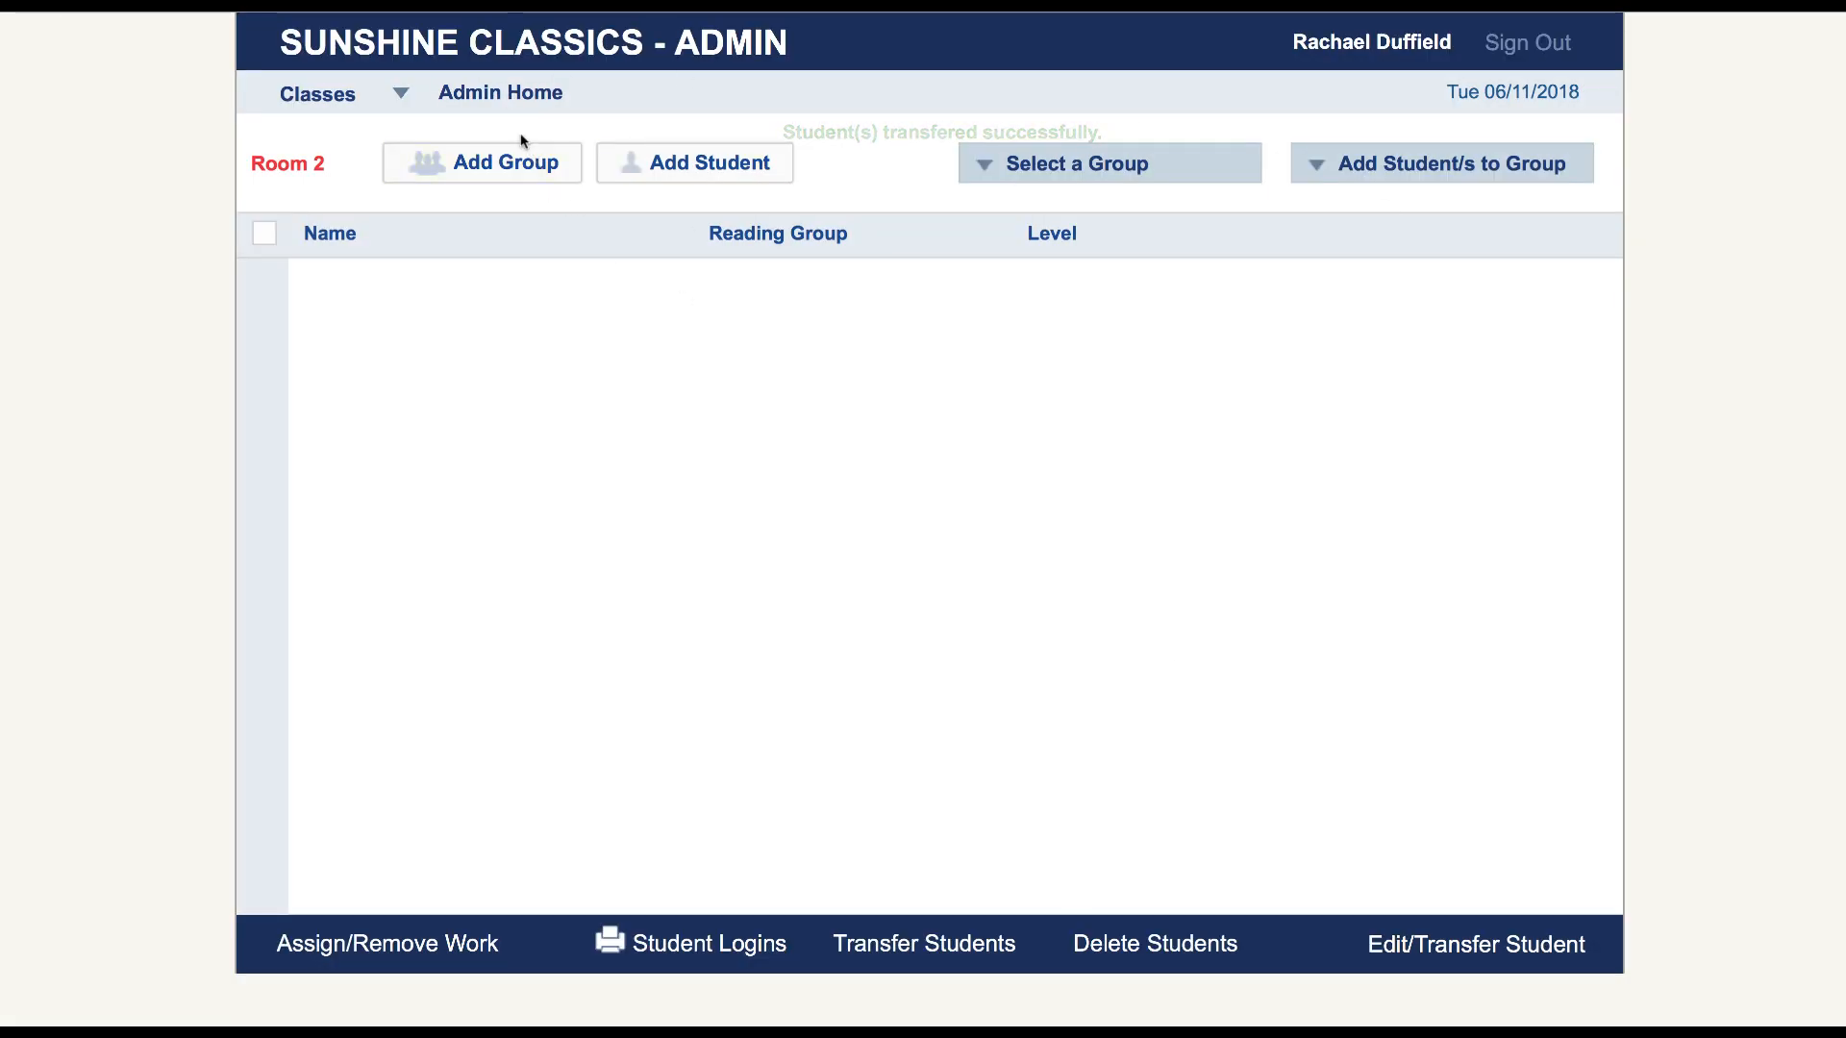
Load Room 6 and transfer its first four listed students to Room 2
left_click(481, 97)
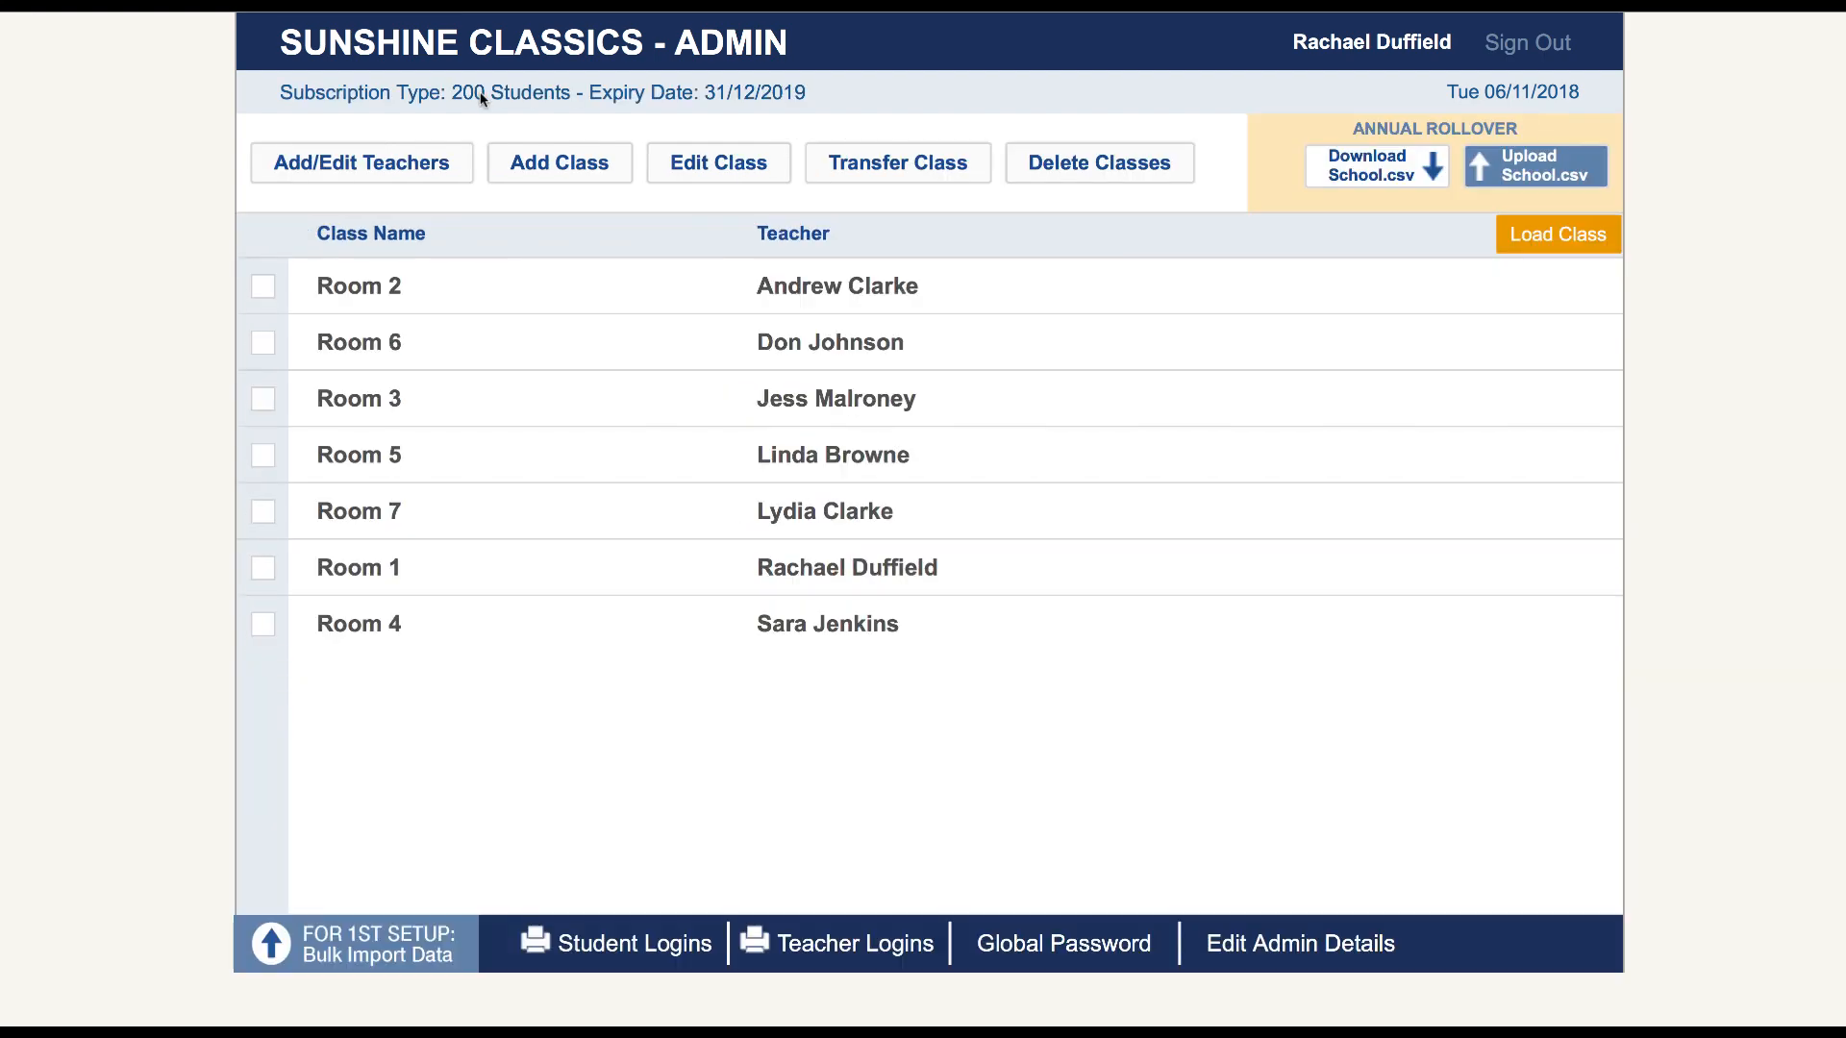
left_click(261, 345)
left_click(1557, 237)
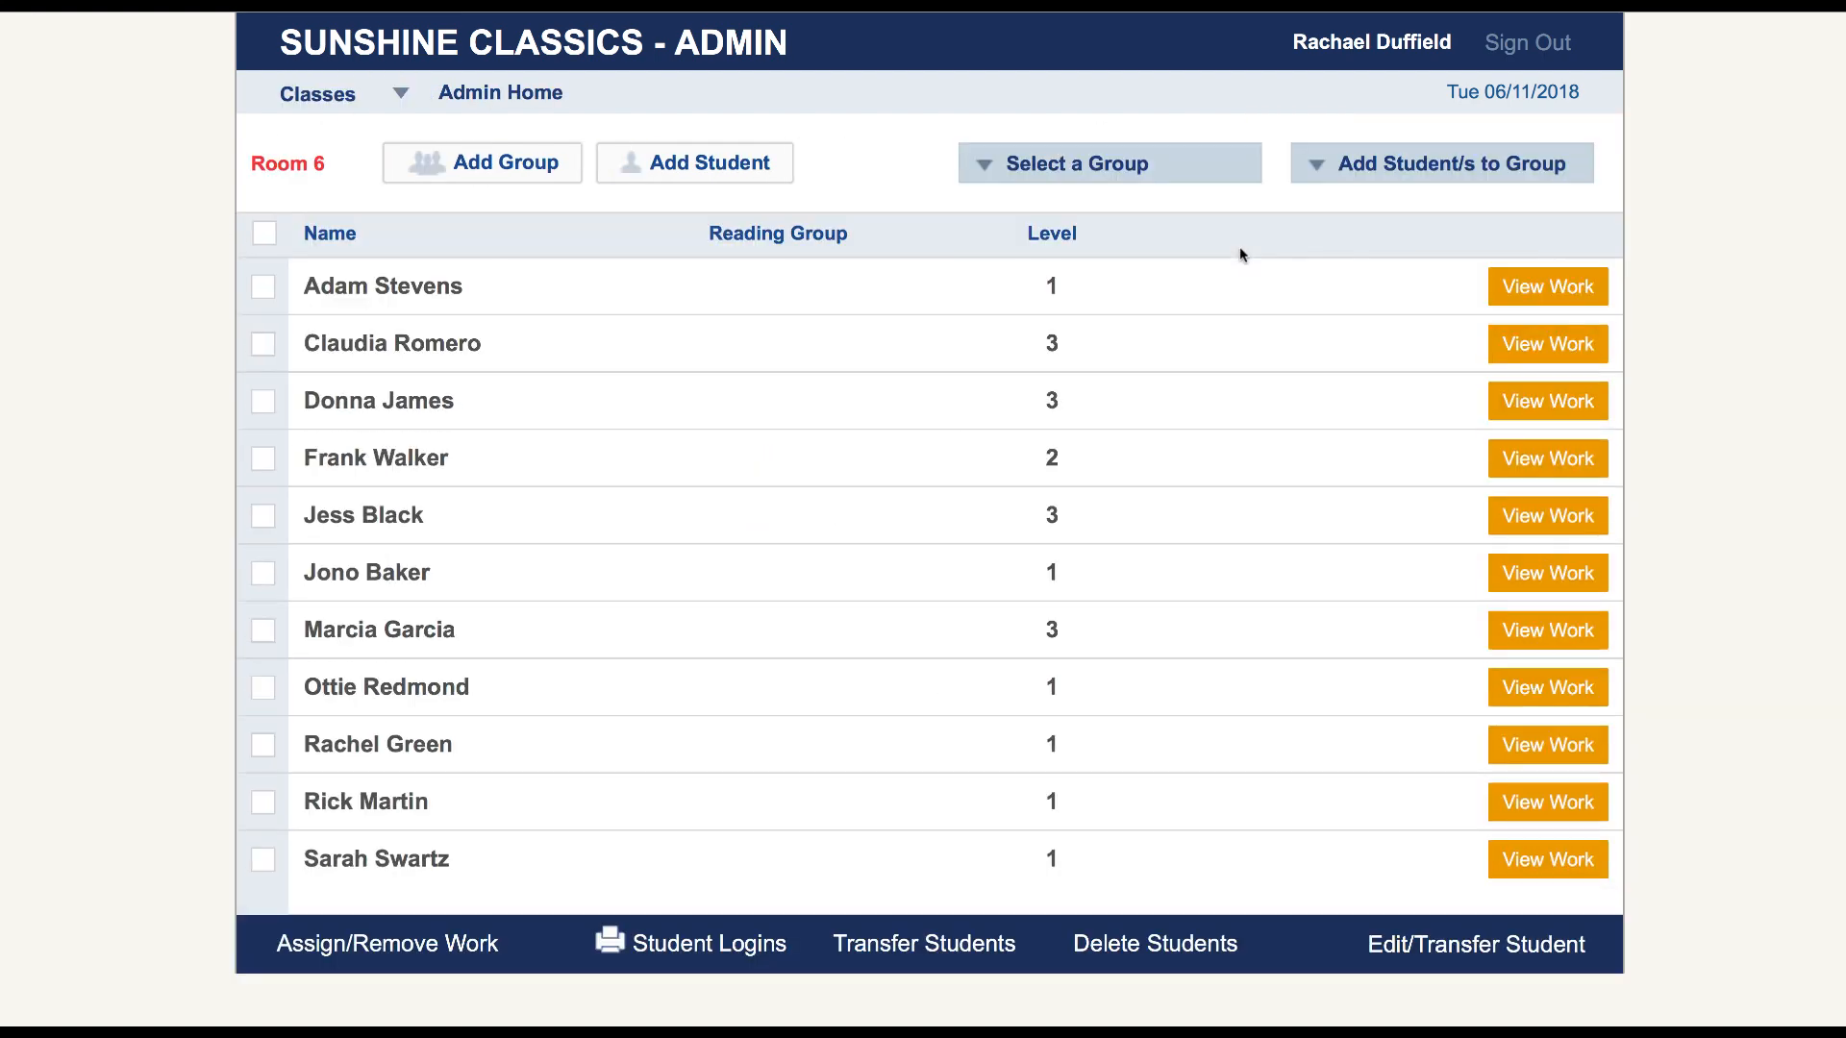
left_click(261, 290)
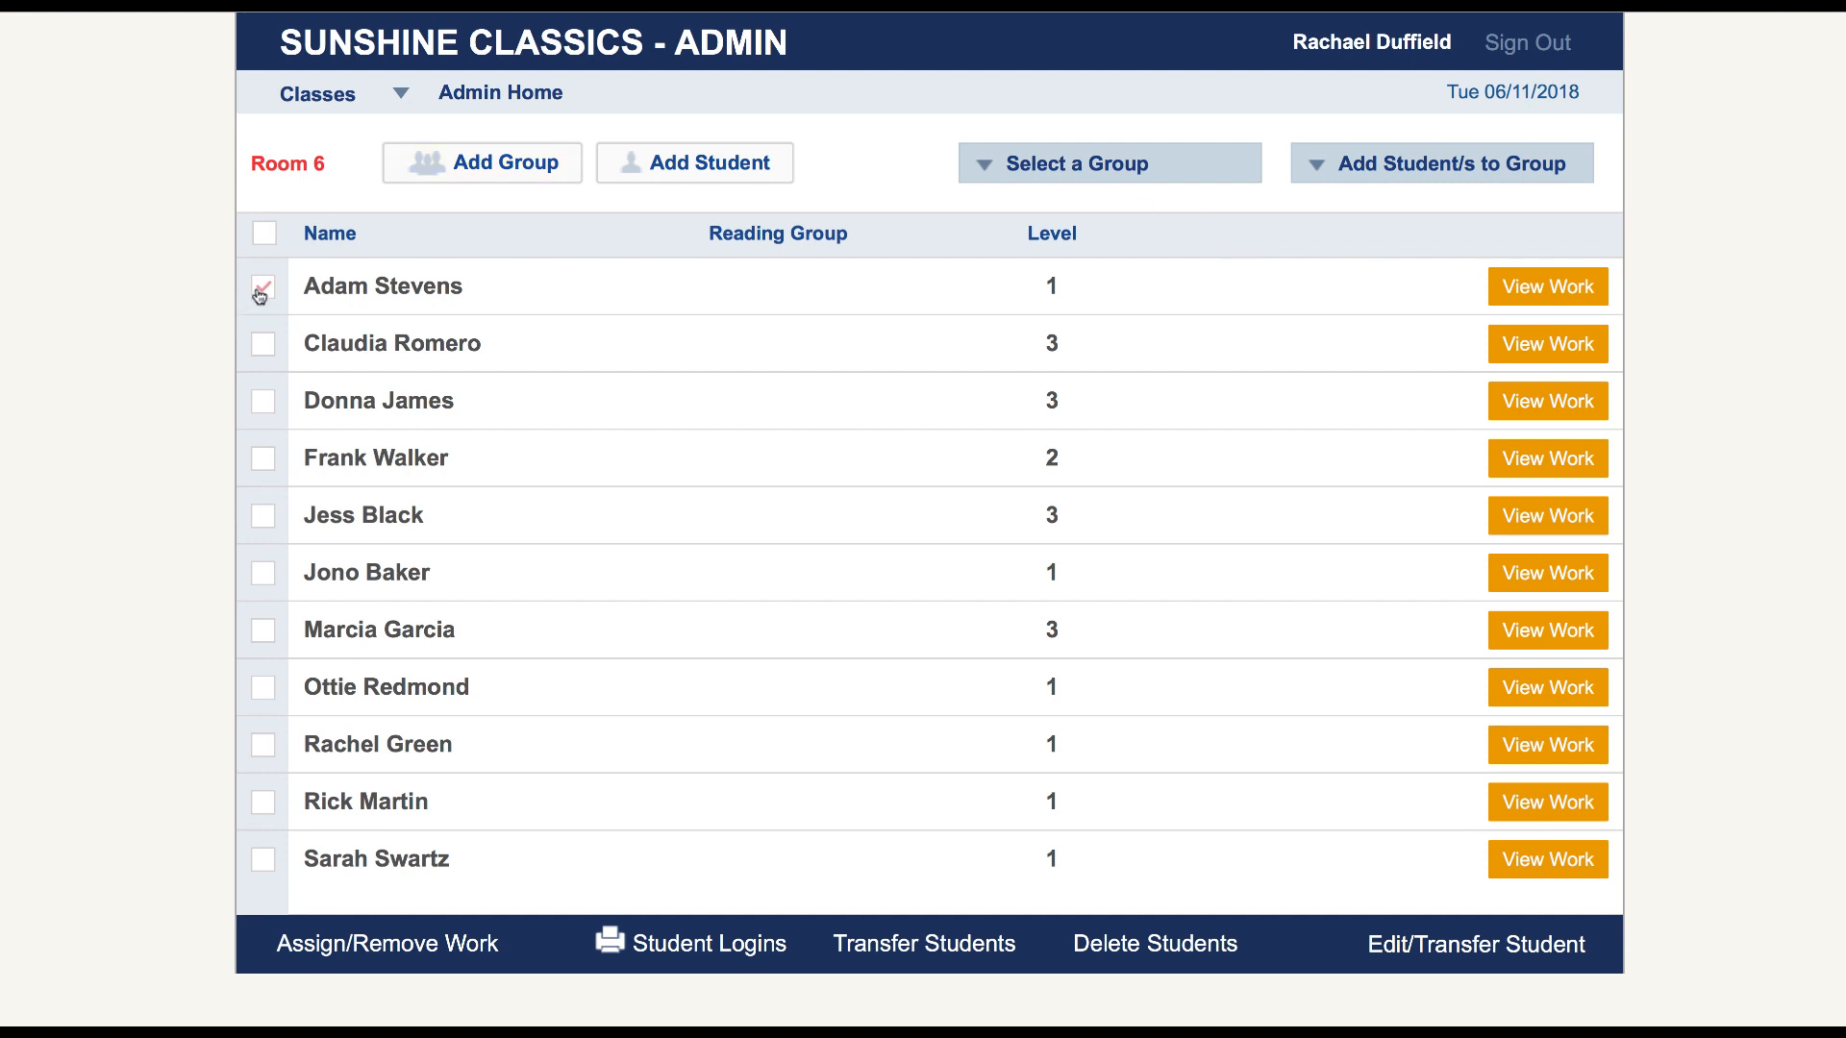
left_click(262, 346)
left_click(264, 404)
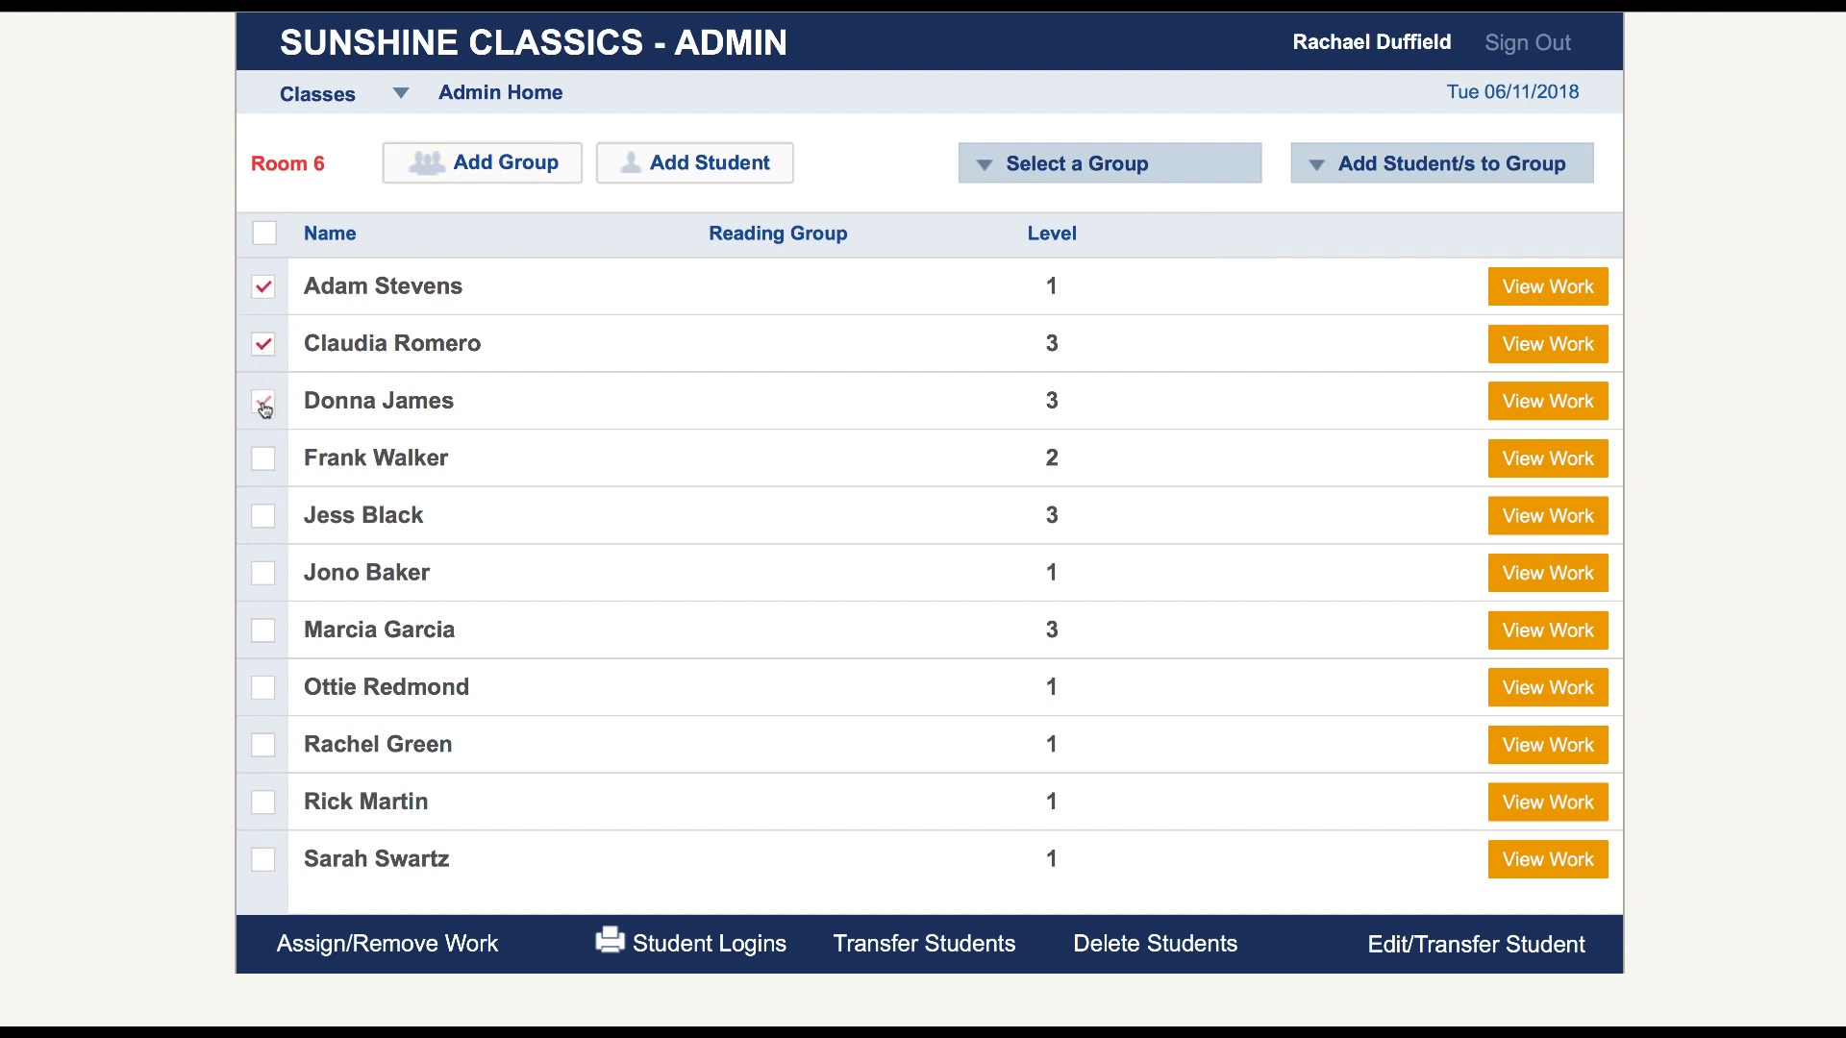
left_click(262, 458)
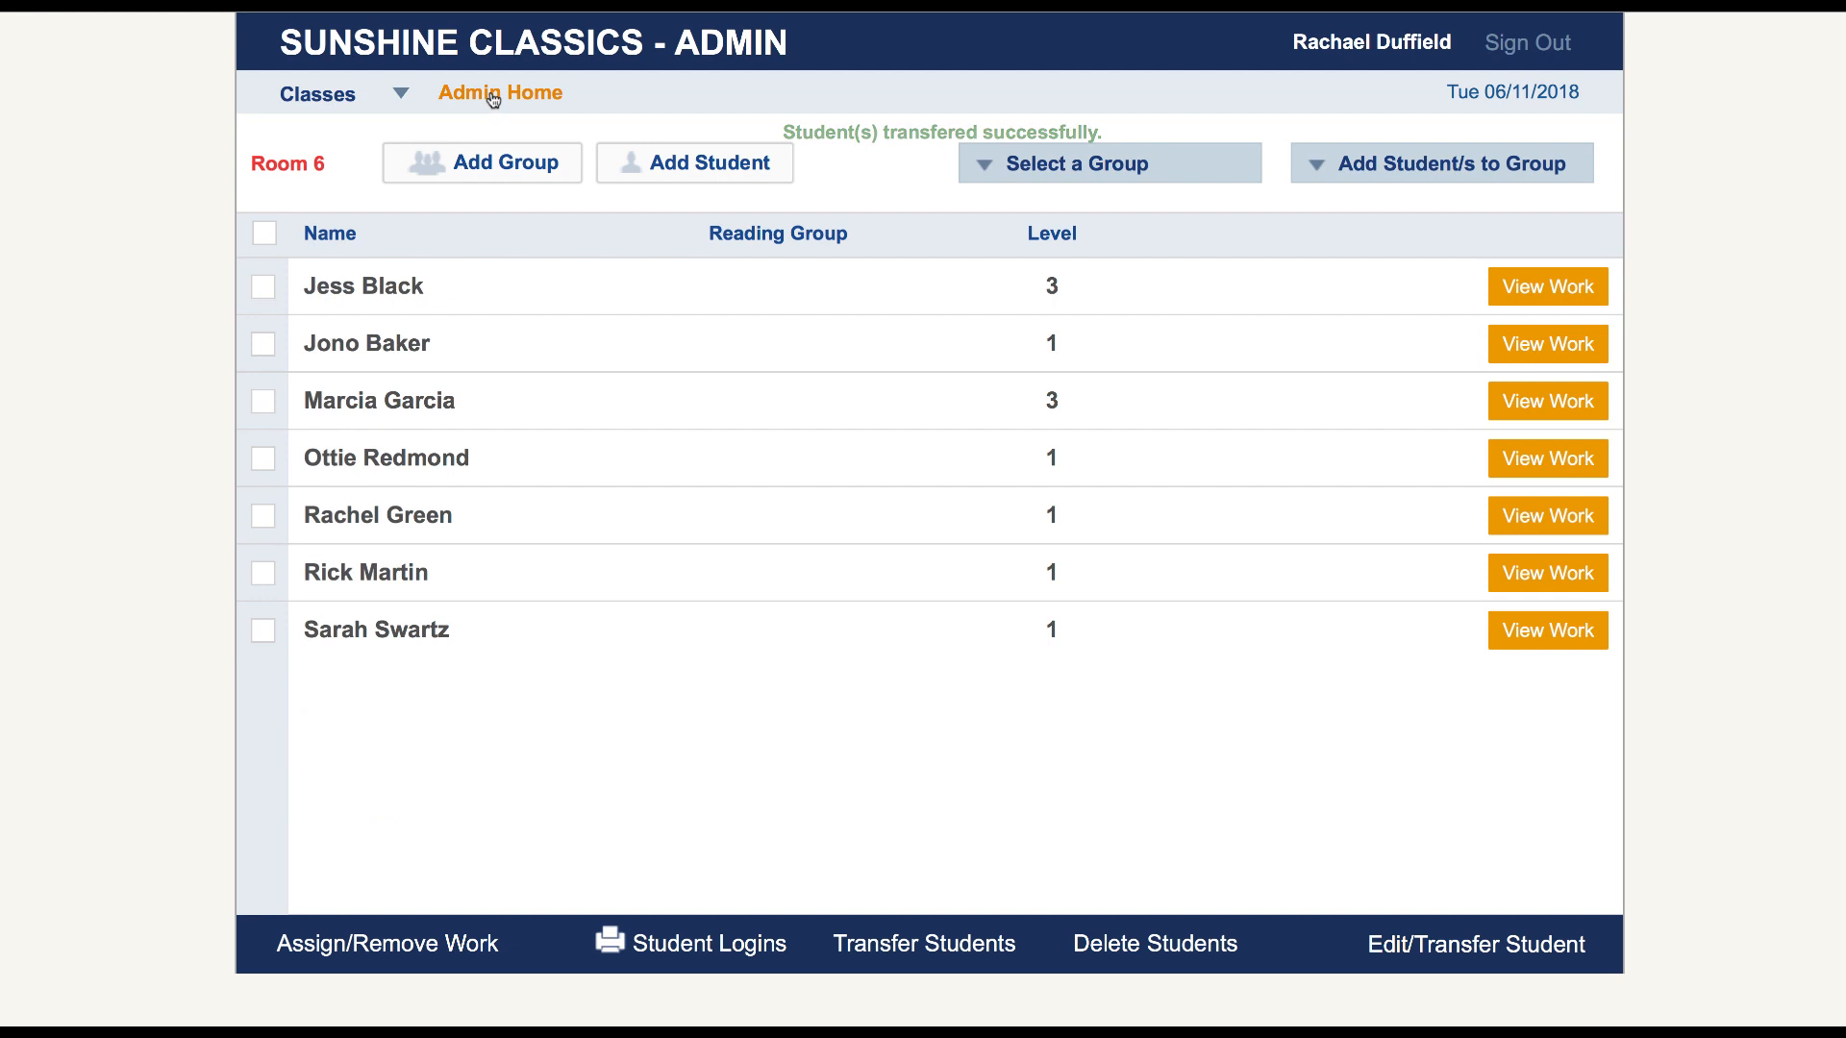
Load Room 2 and permanently delete the level 1 student listed first
left_click(495, 92)
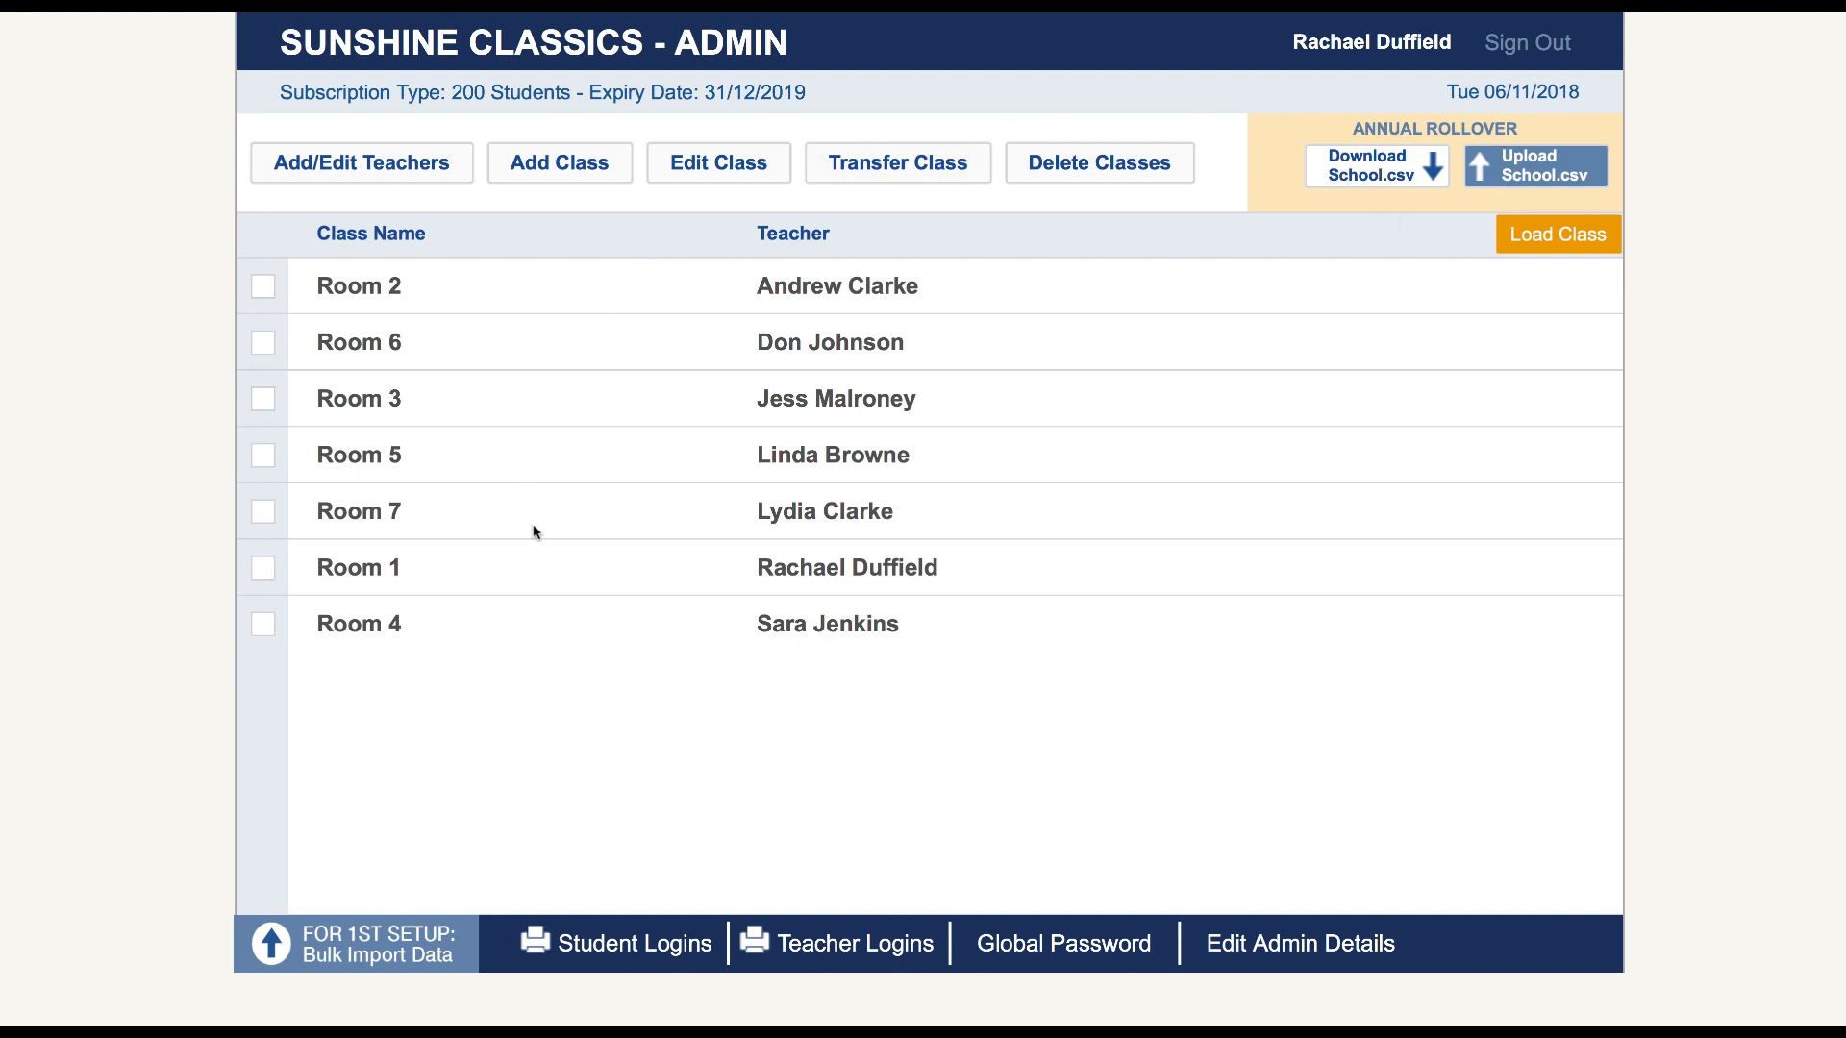
left_click(262, 287)
left_click(1565, 236)
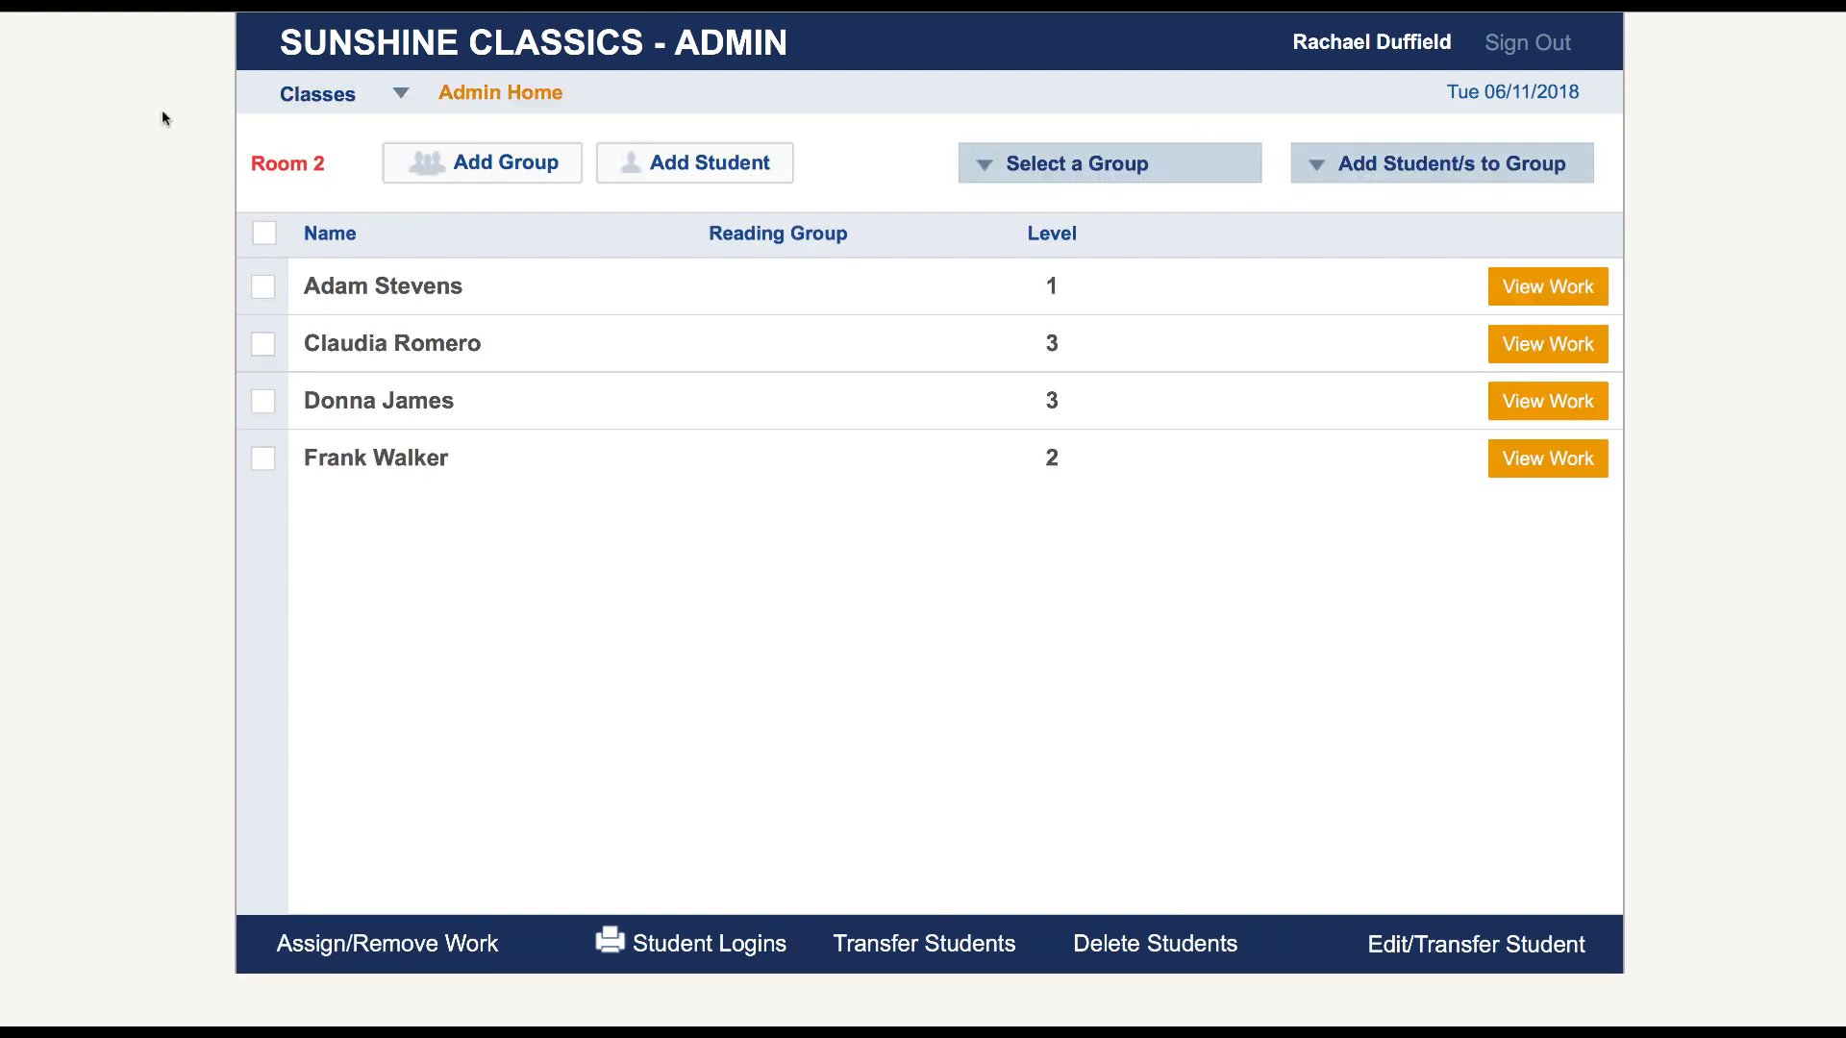
left_click(269, 291)
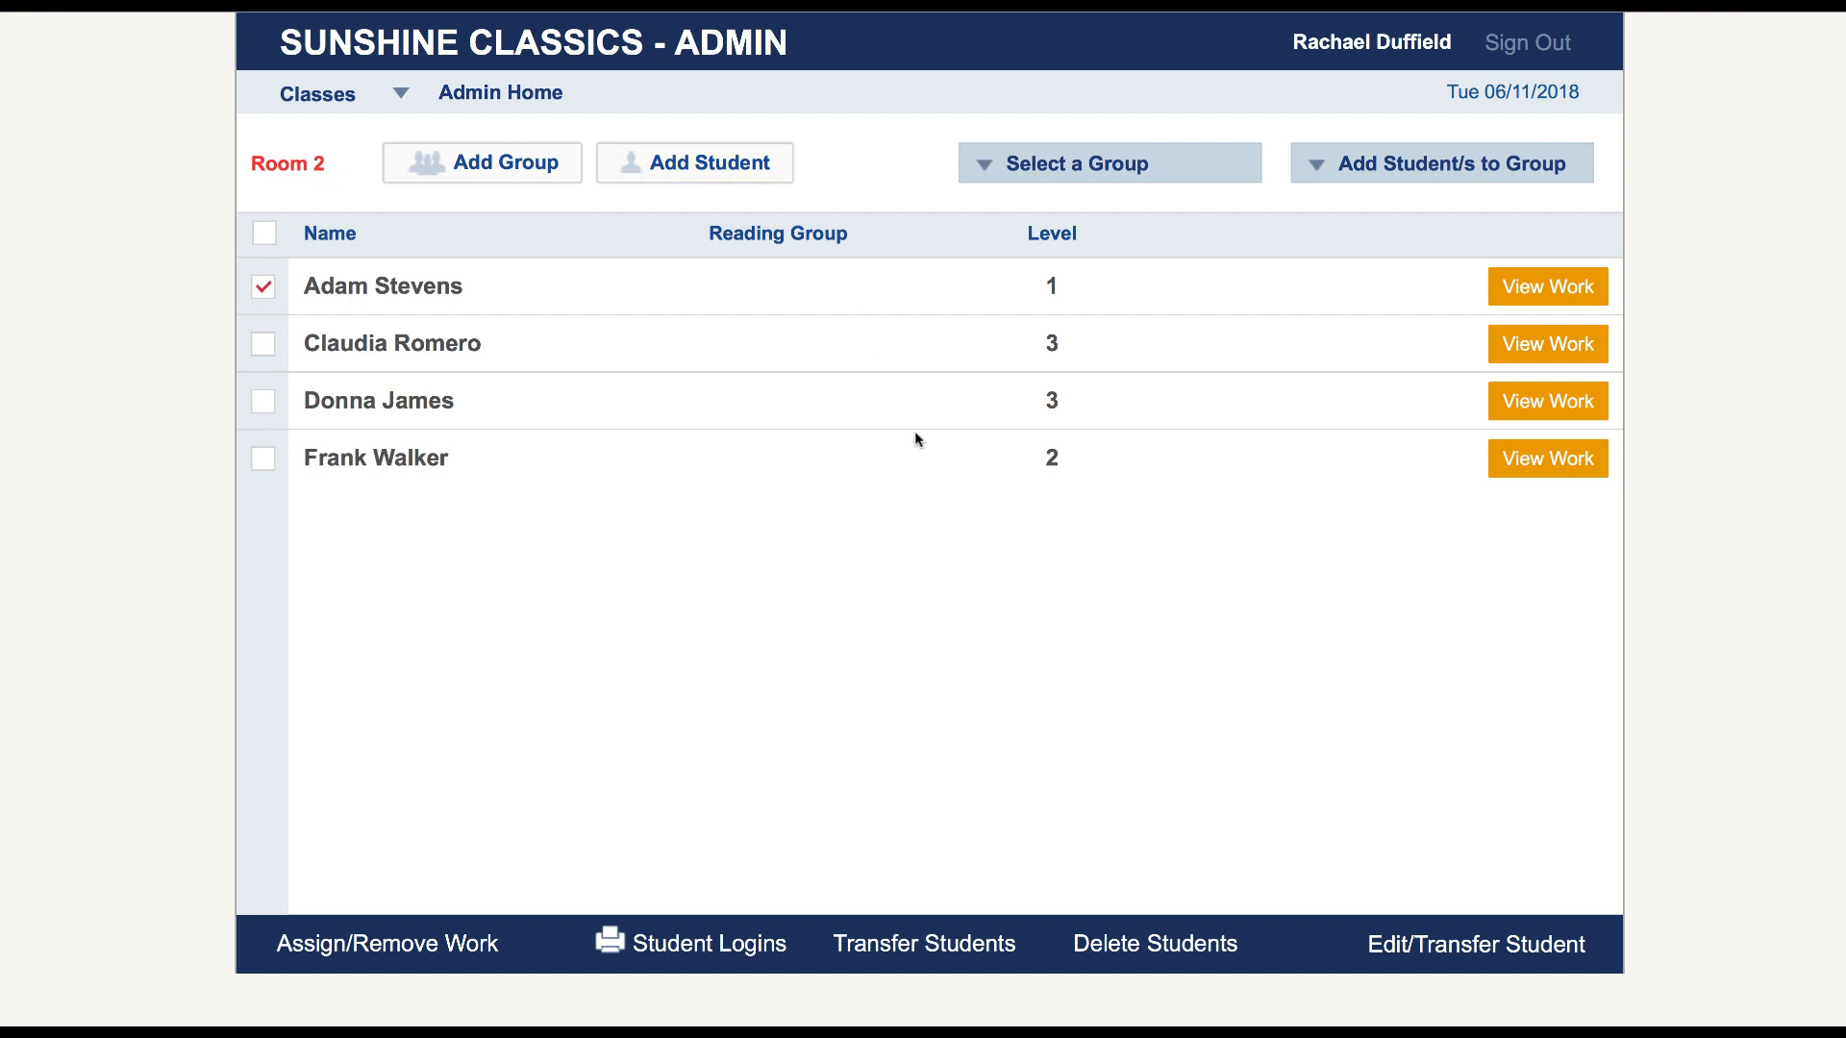
left_click(1138, 947)
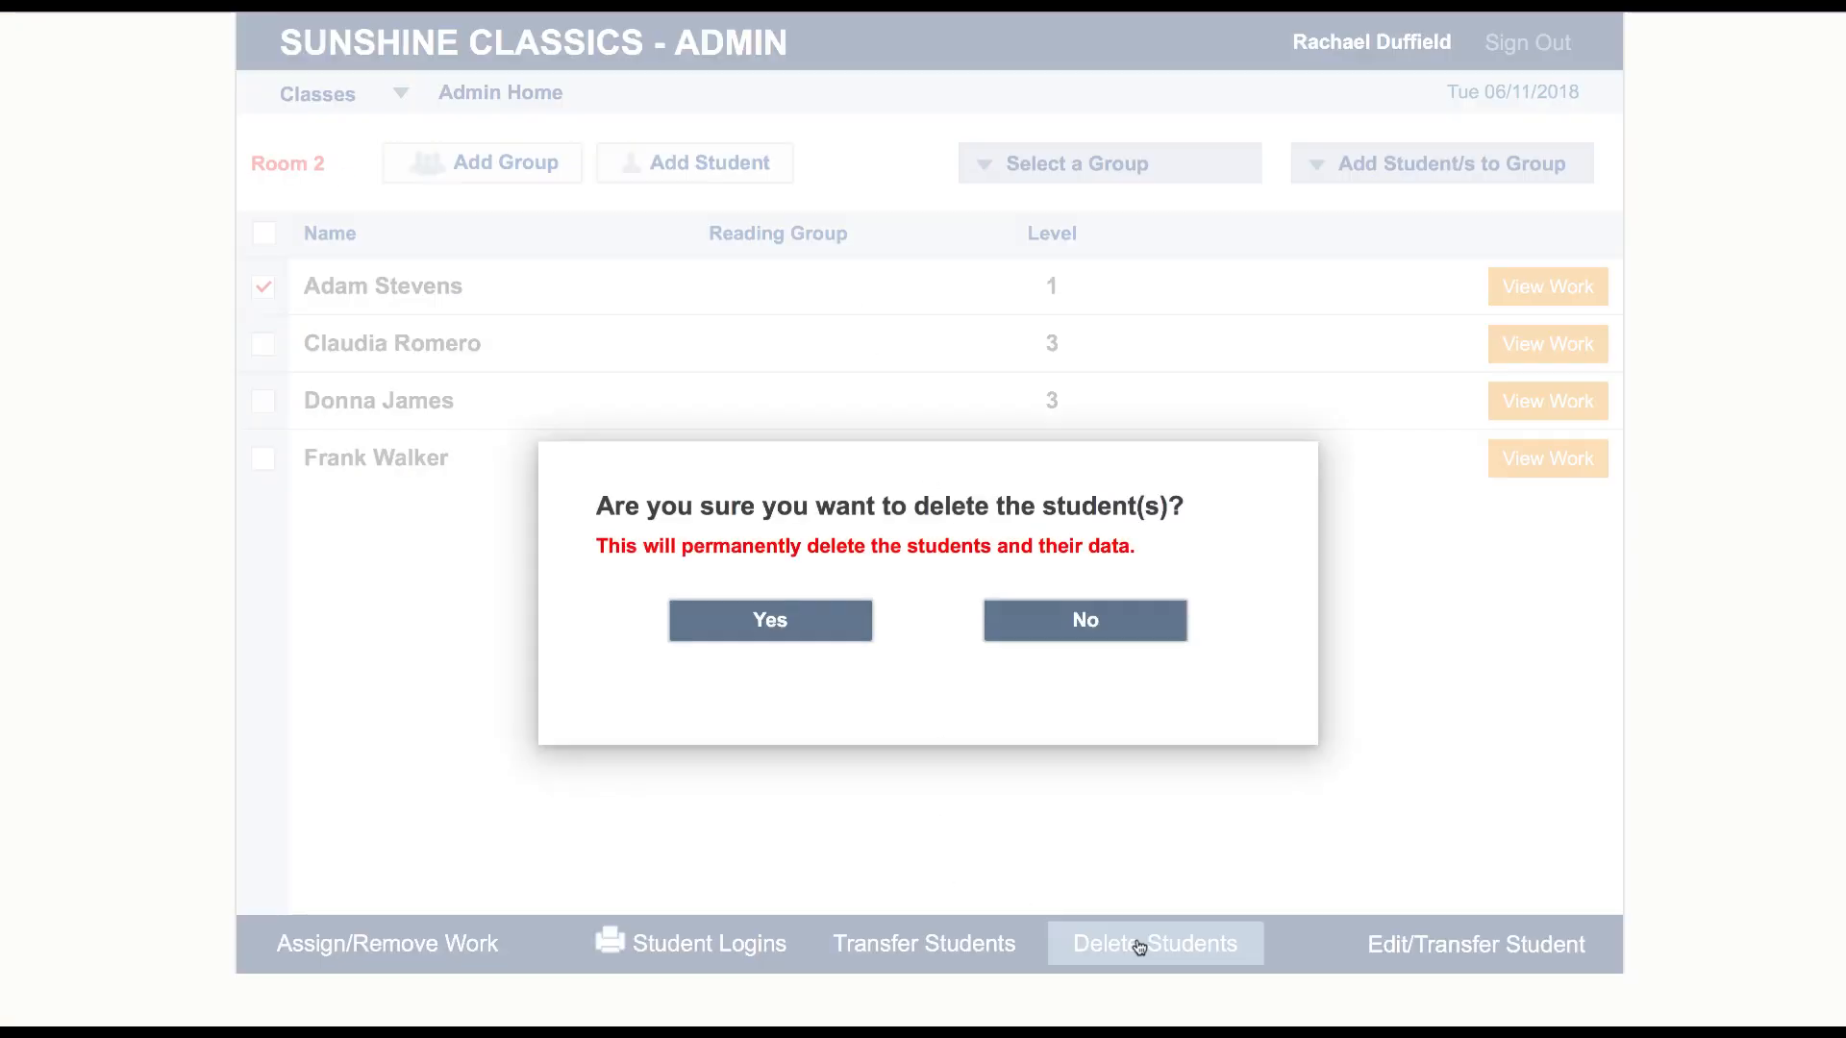
left_click(776, 627)
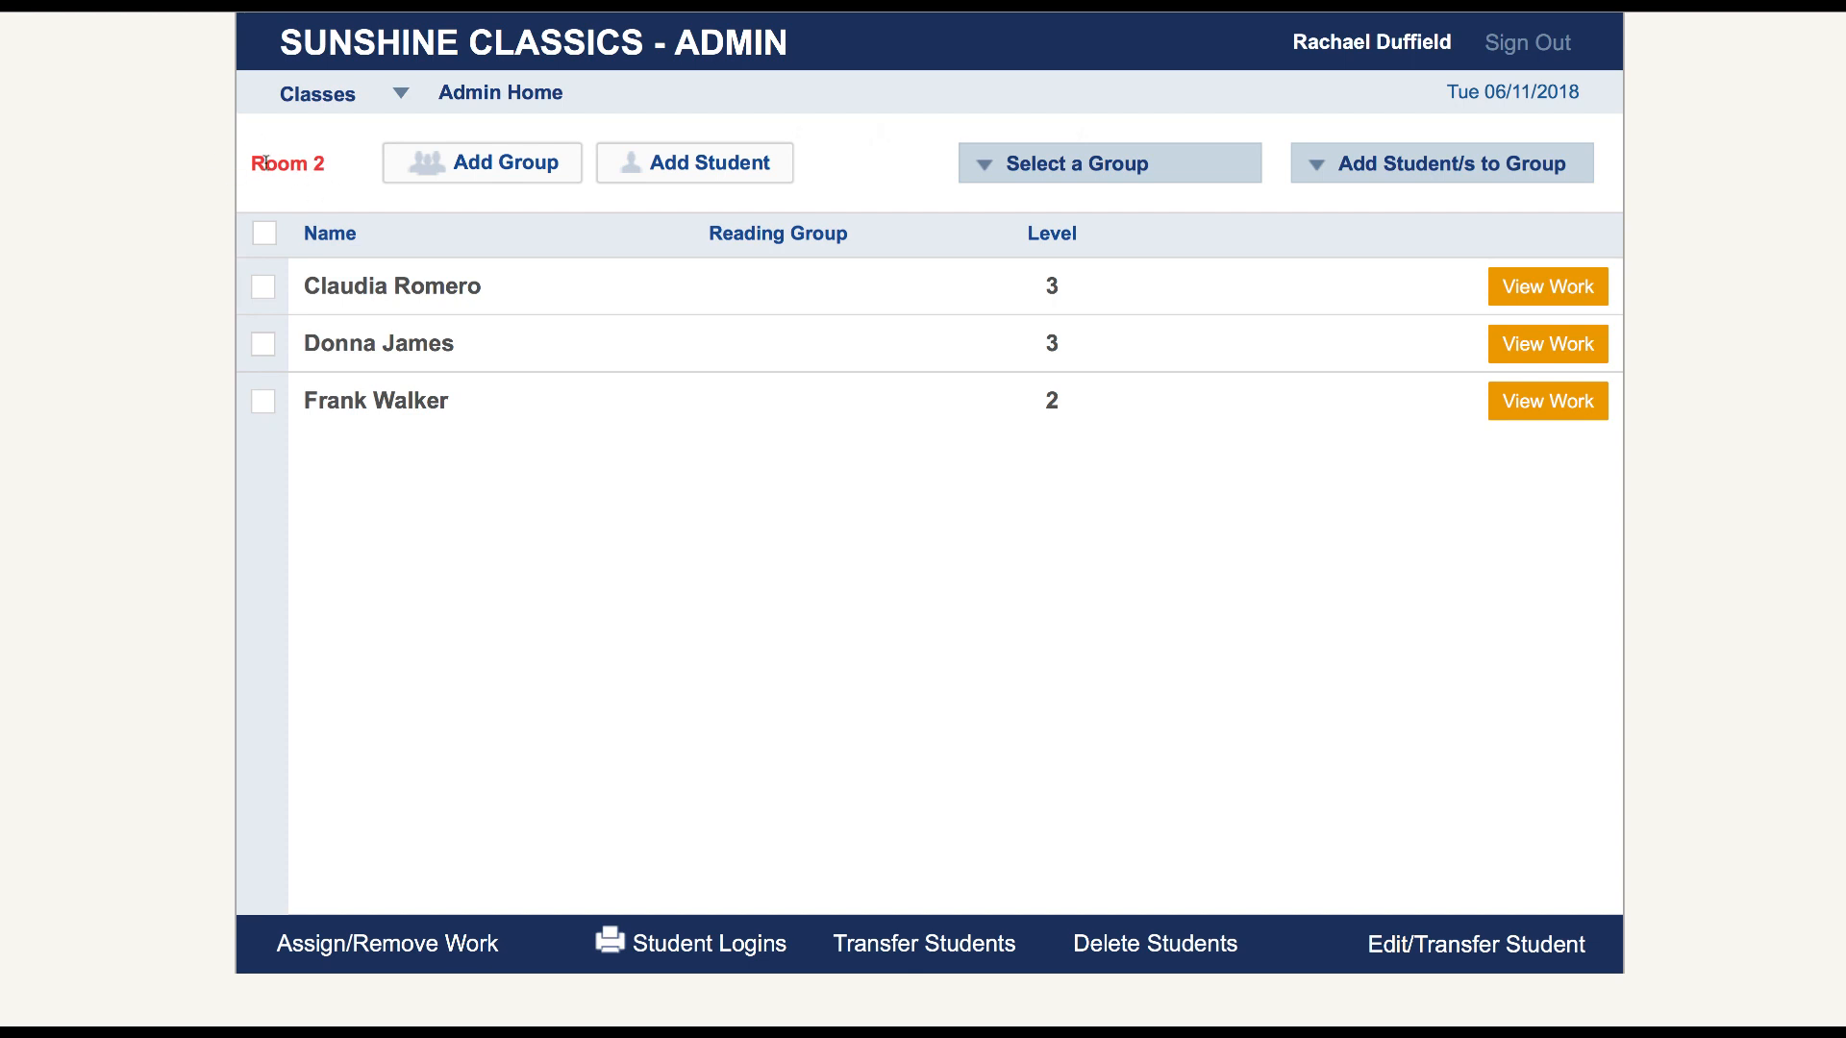
Start a new student record in Room 2 and enter the student's full name
left_click(703, 165)
left_click(742, 279)
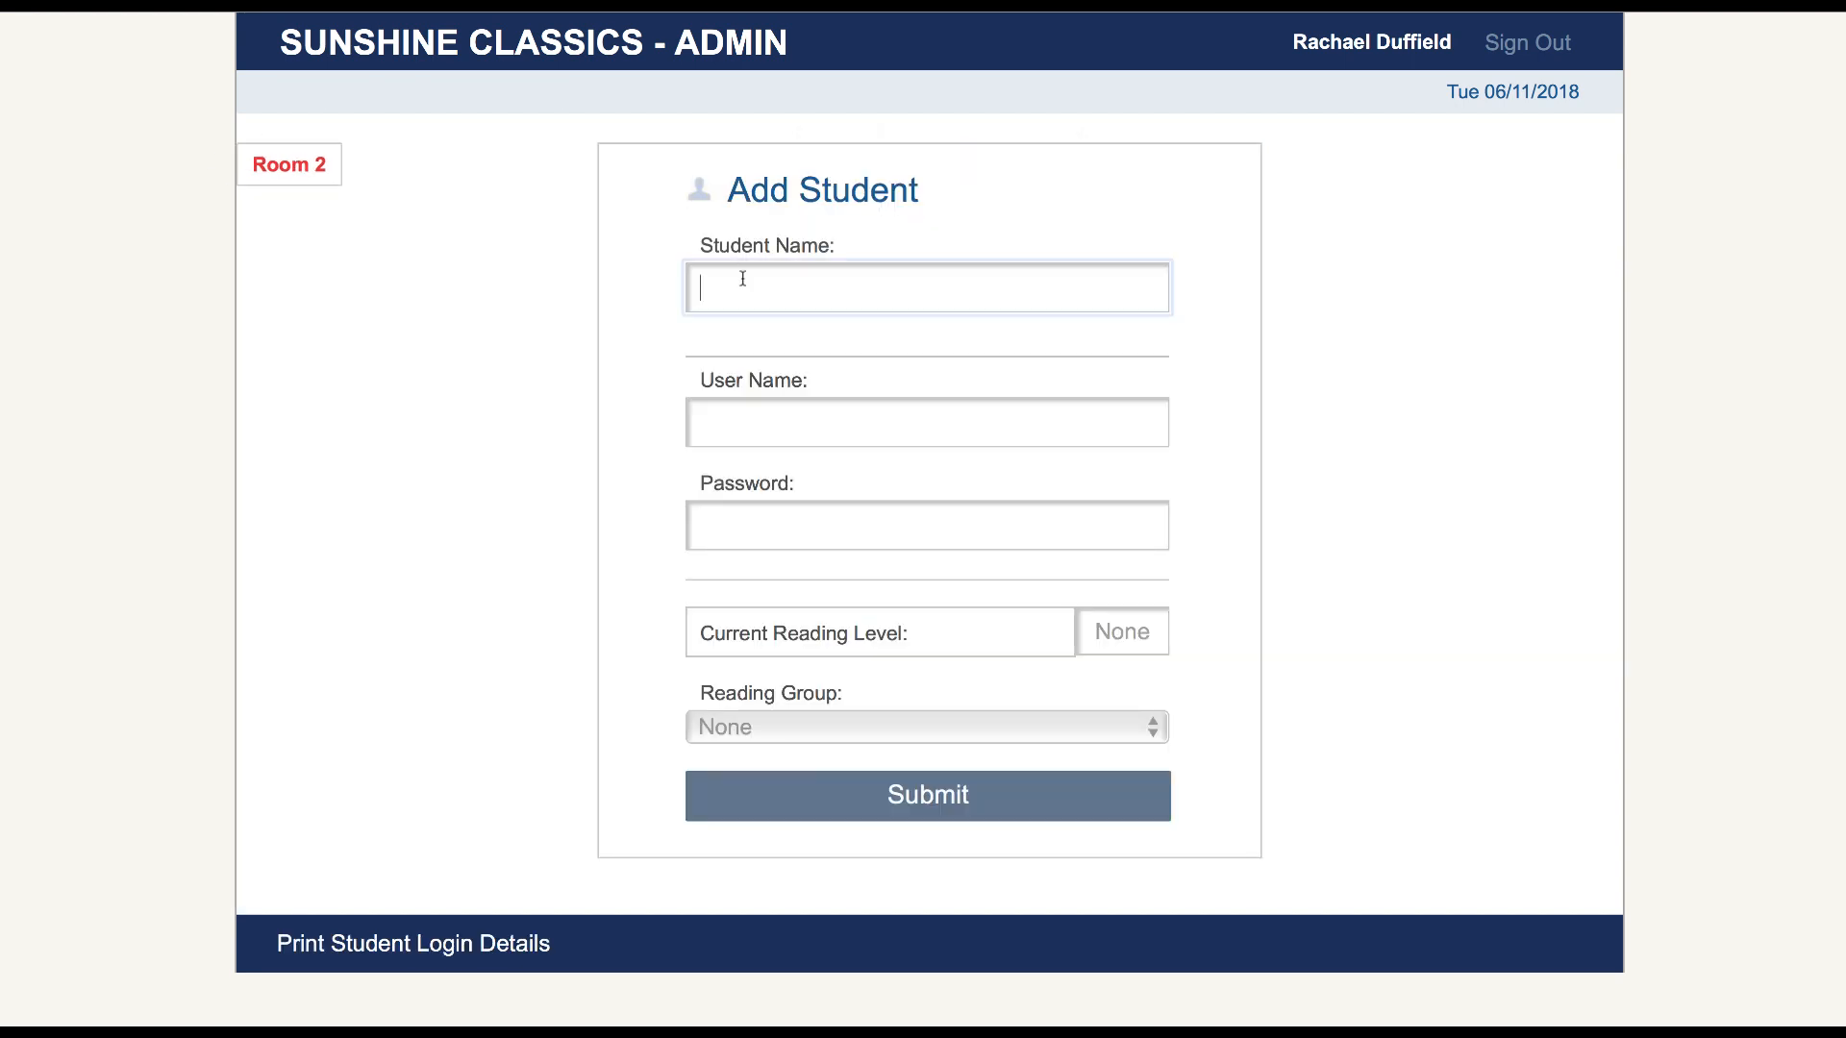
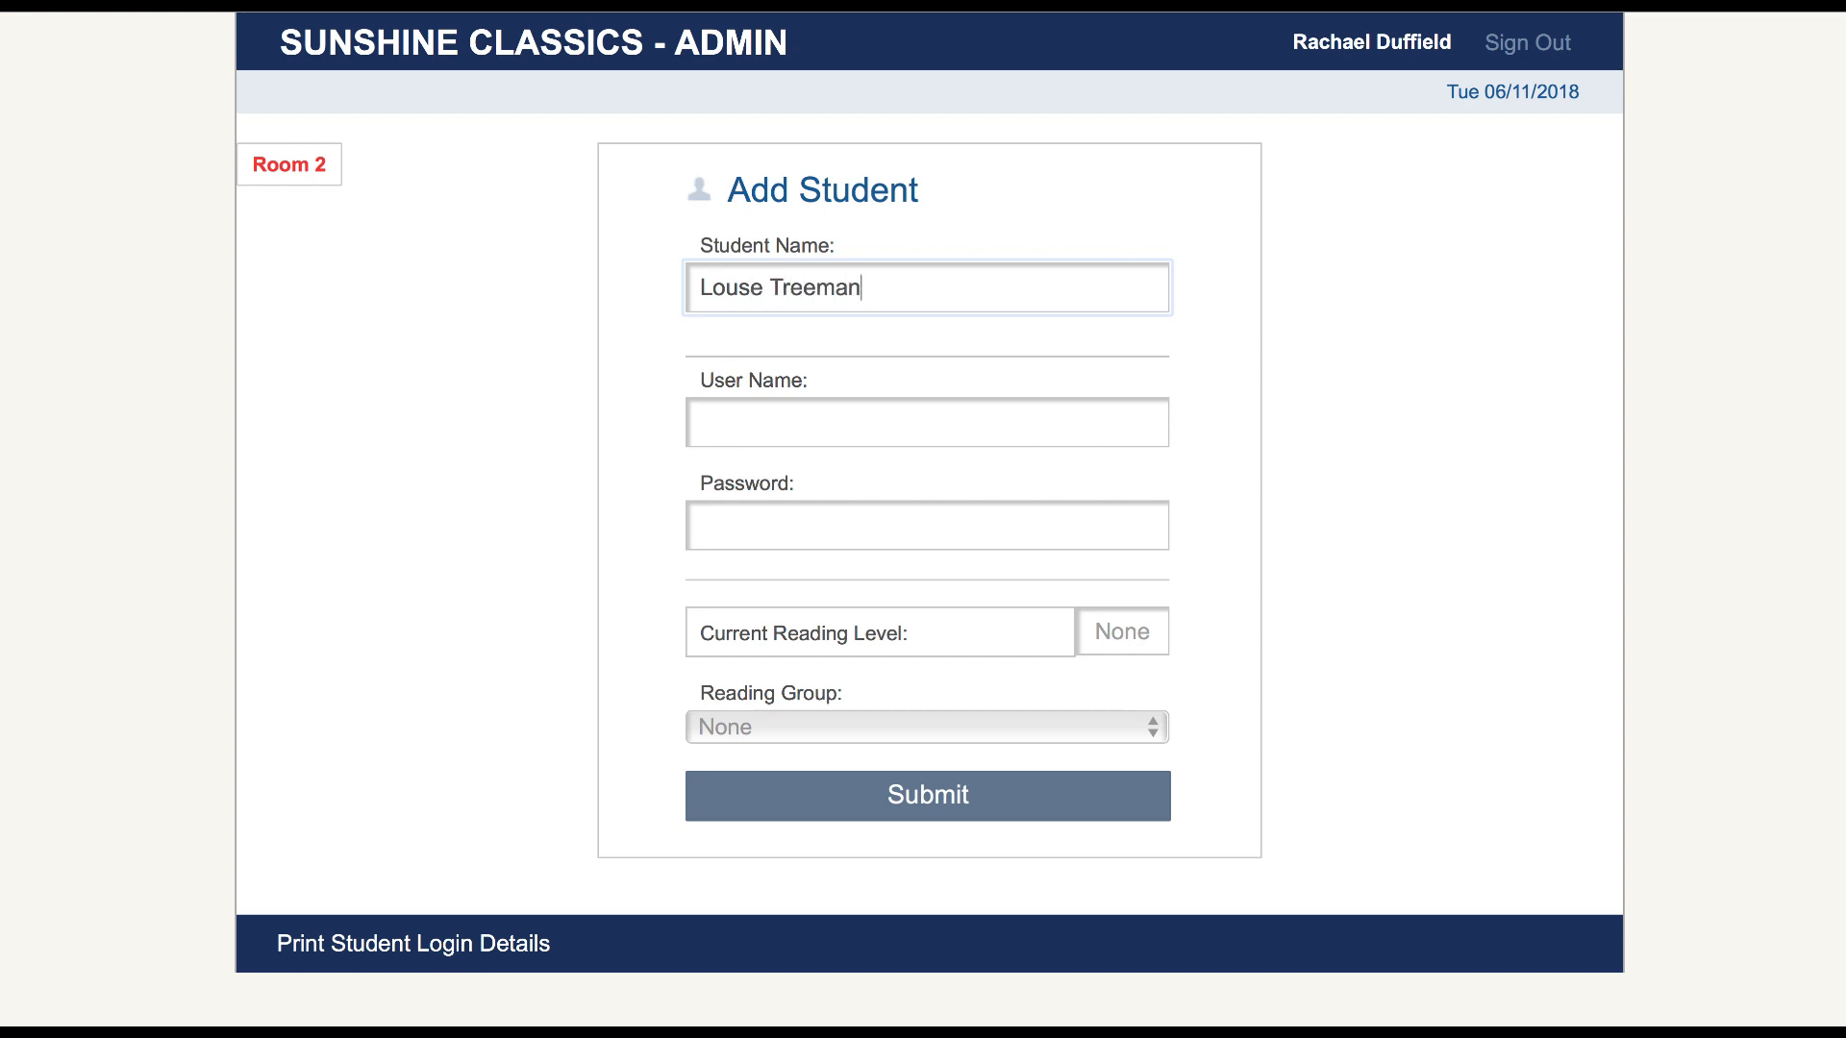
Fill in the new student's user name and password, and submit the record with no reading group
left_click(703, 420)
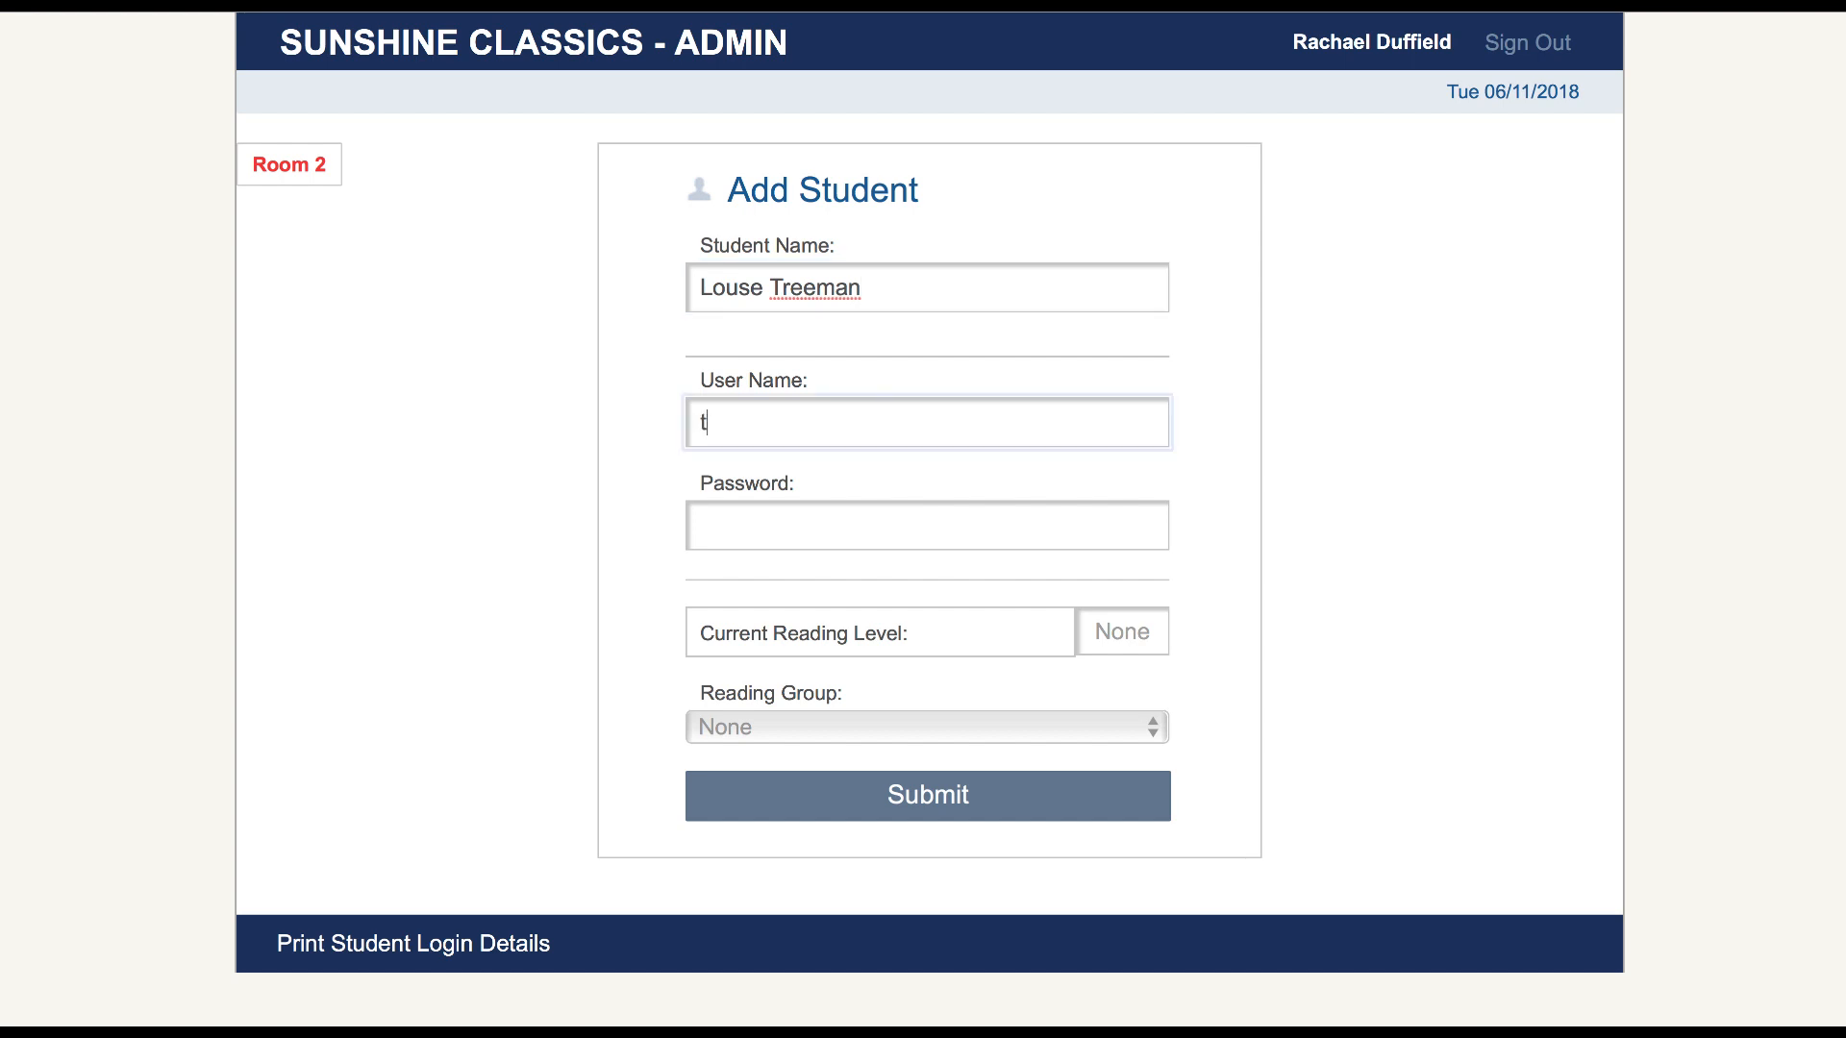
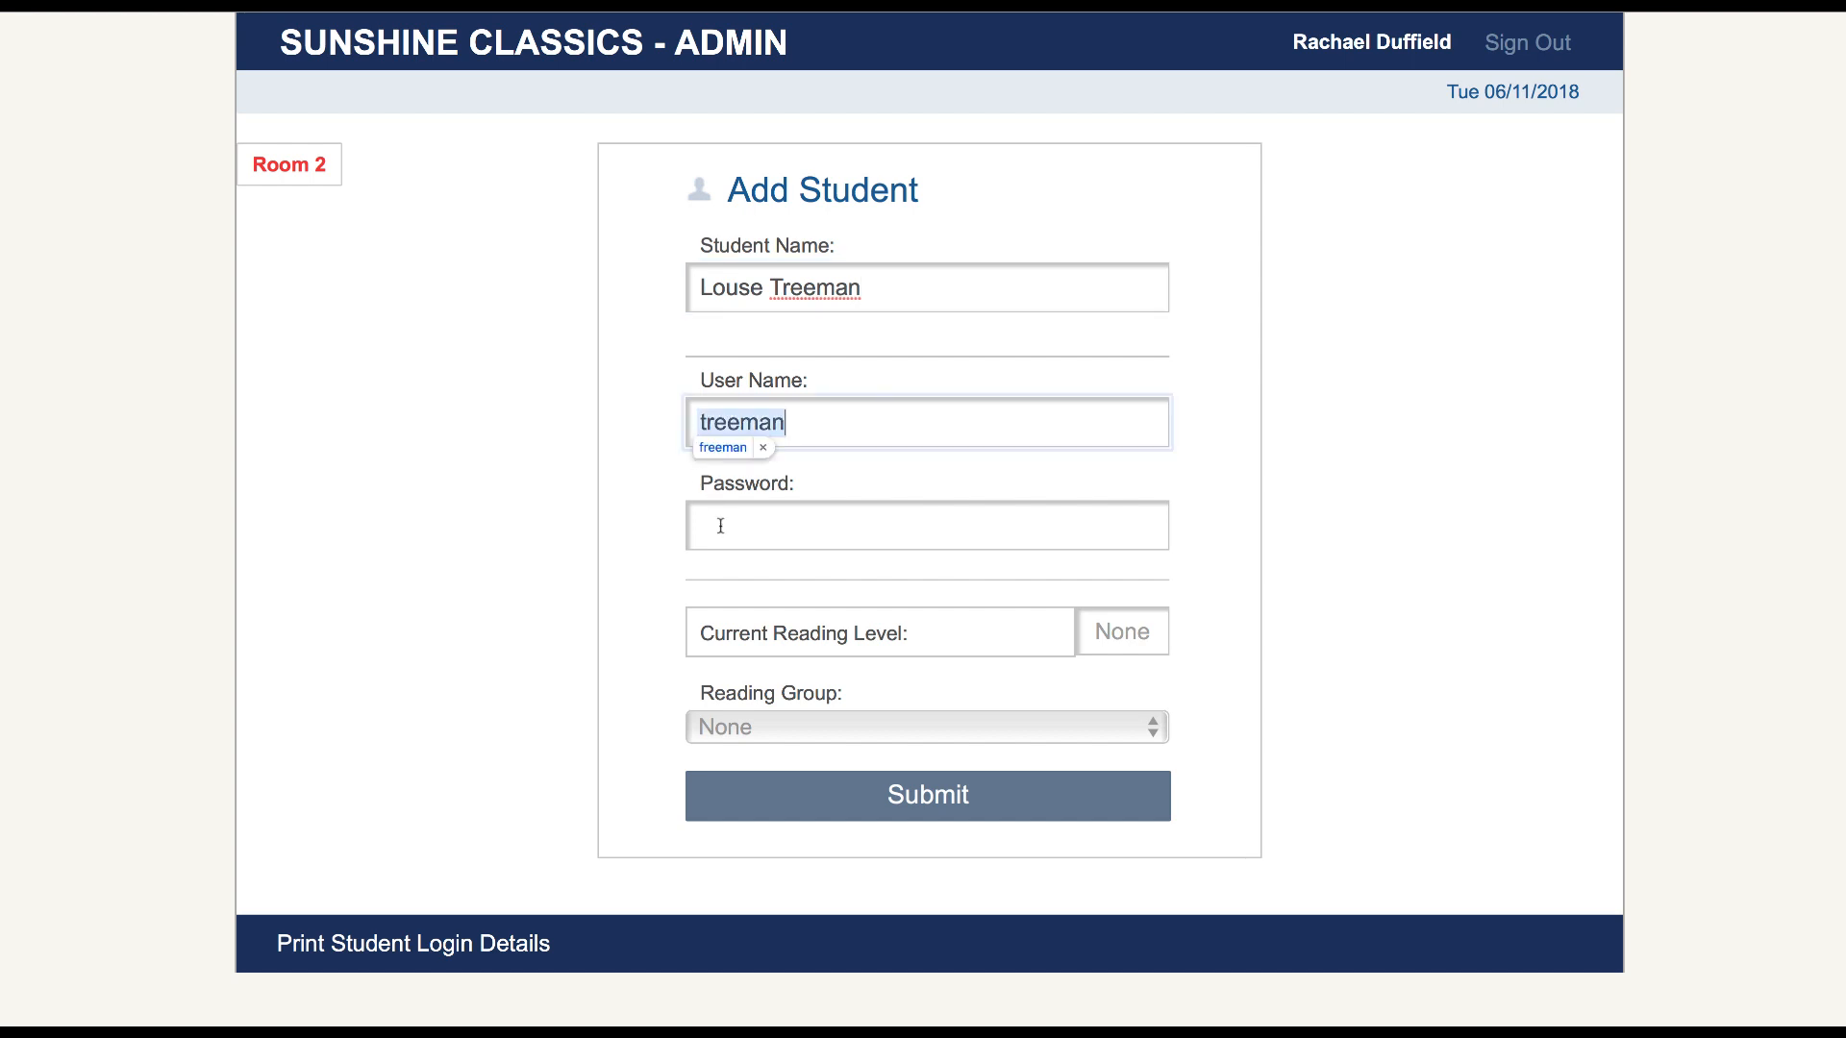
left_click(720, 525)
type("raeding")
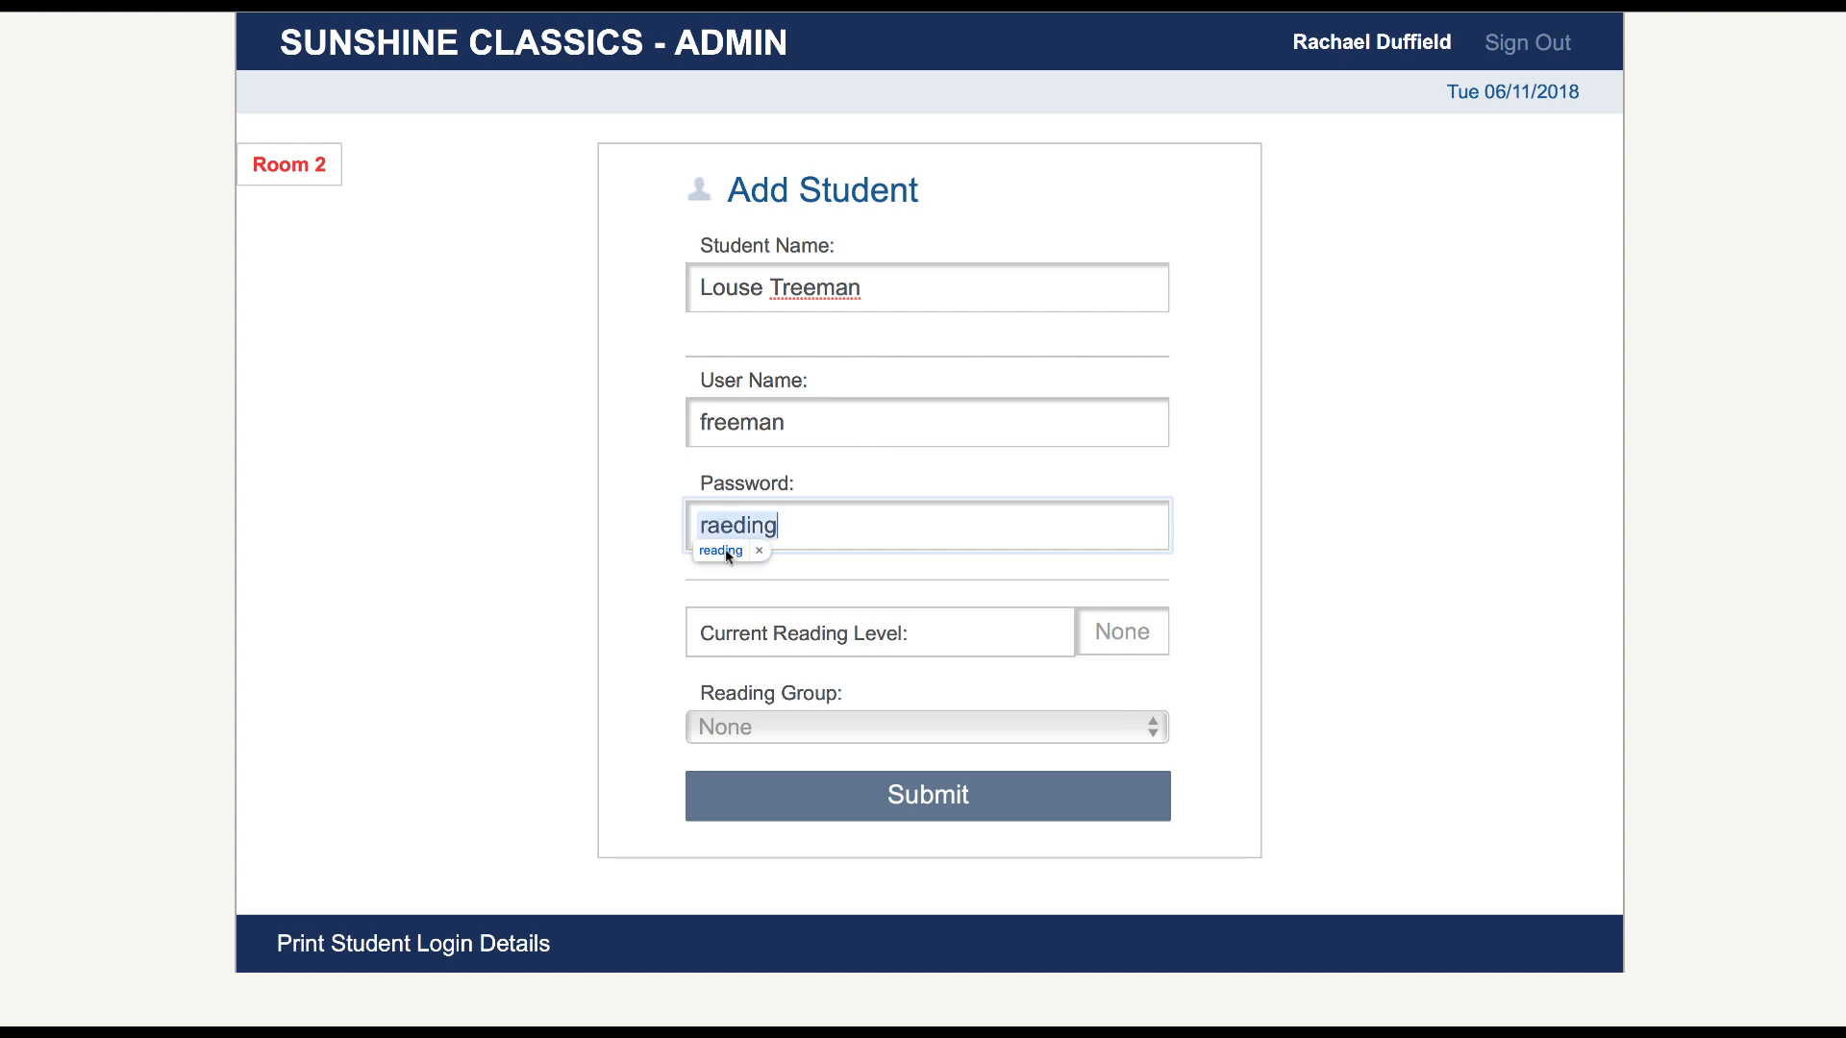
left_click(728, 554)
left_click(950, 803)
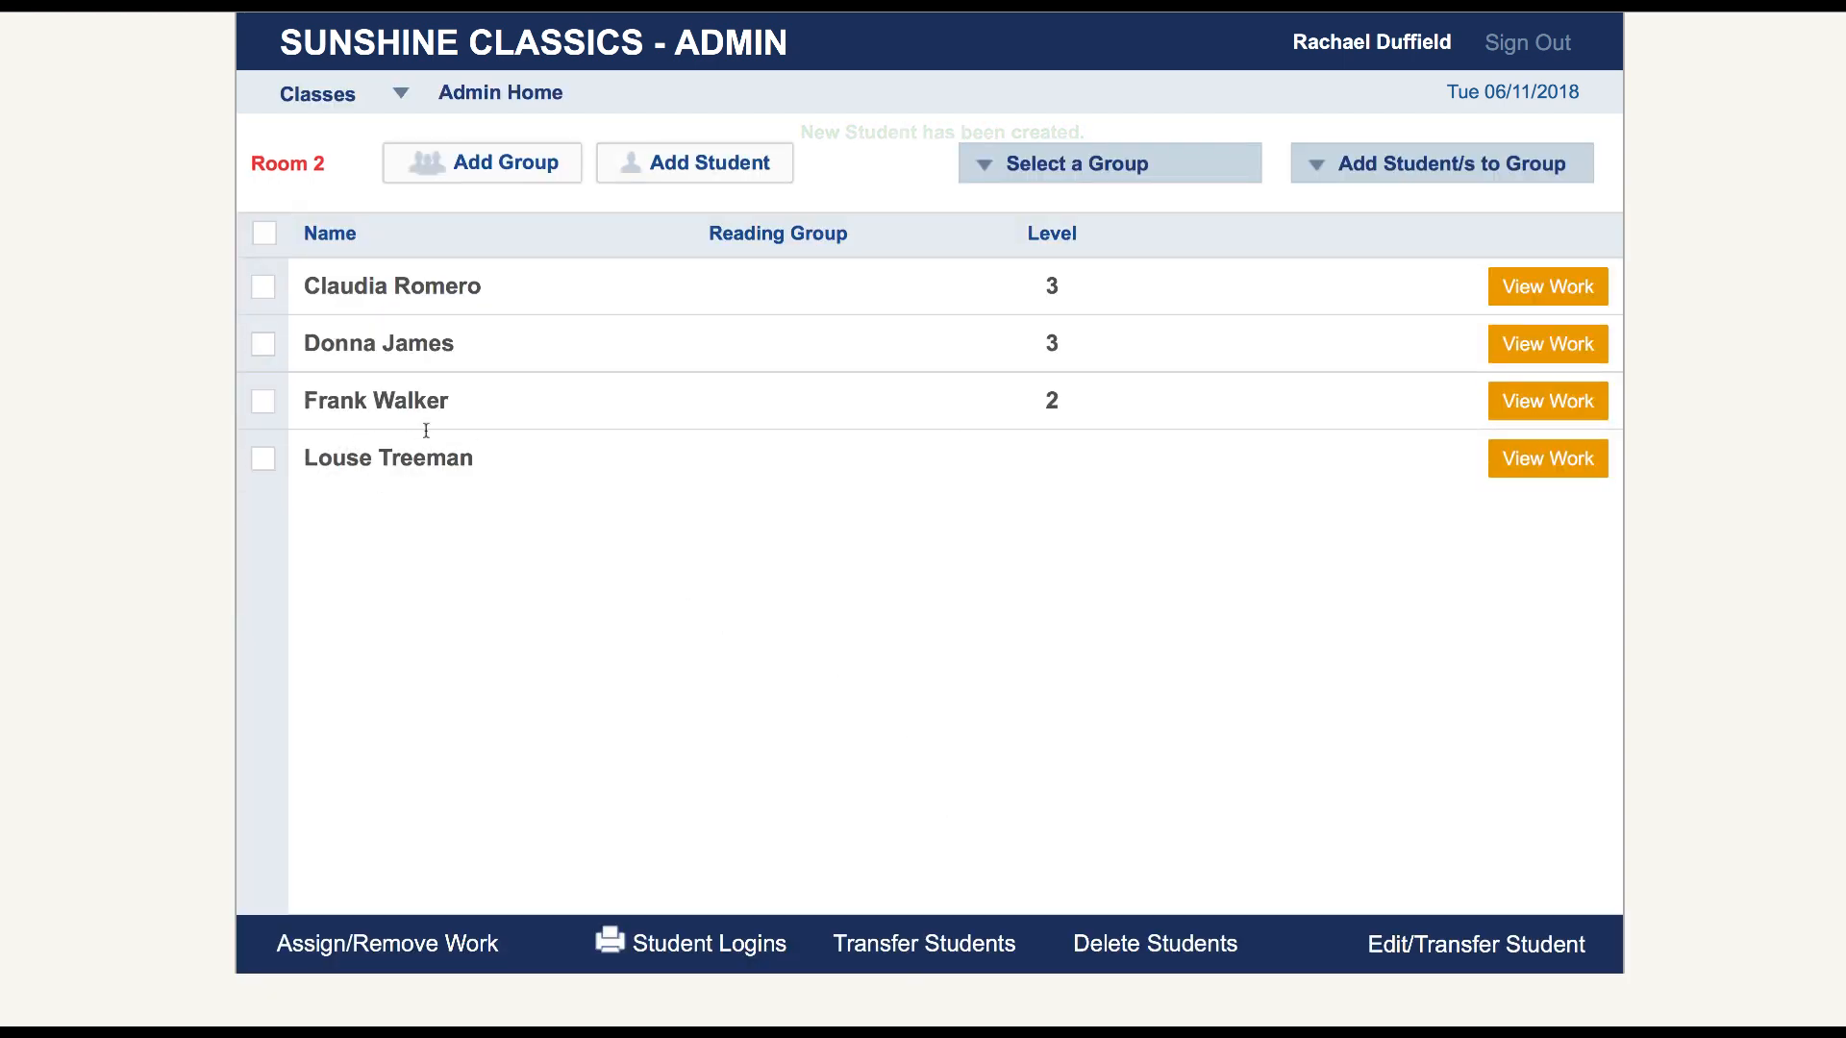
Load Room 2 again, select its first three students, and go back to the class overview
left_click(482, 96)
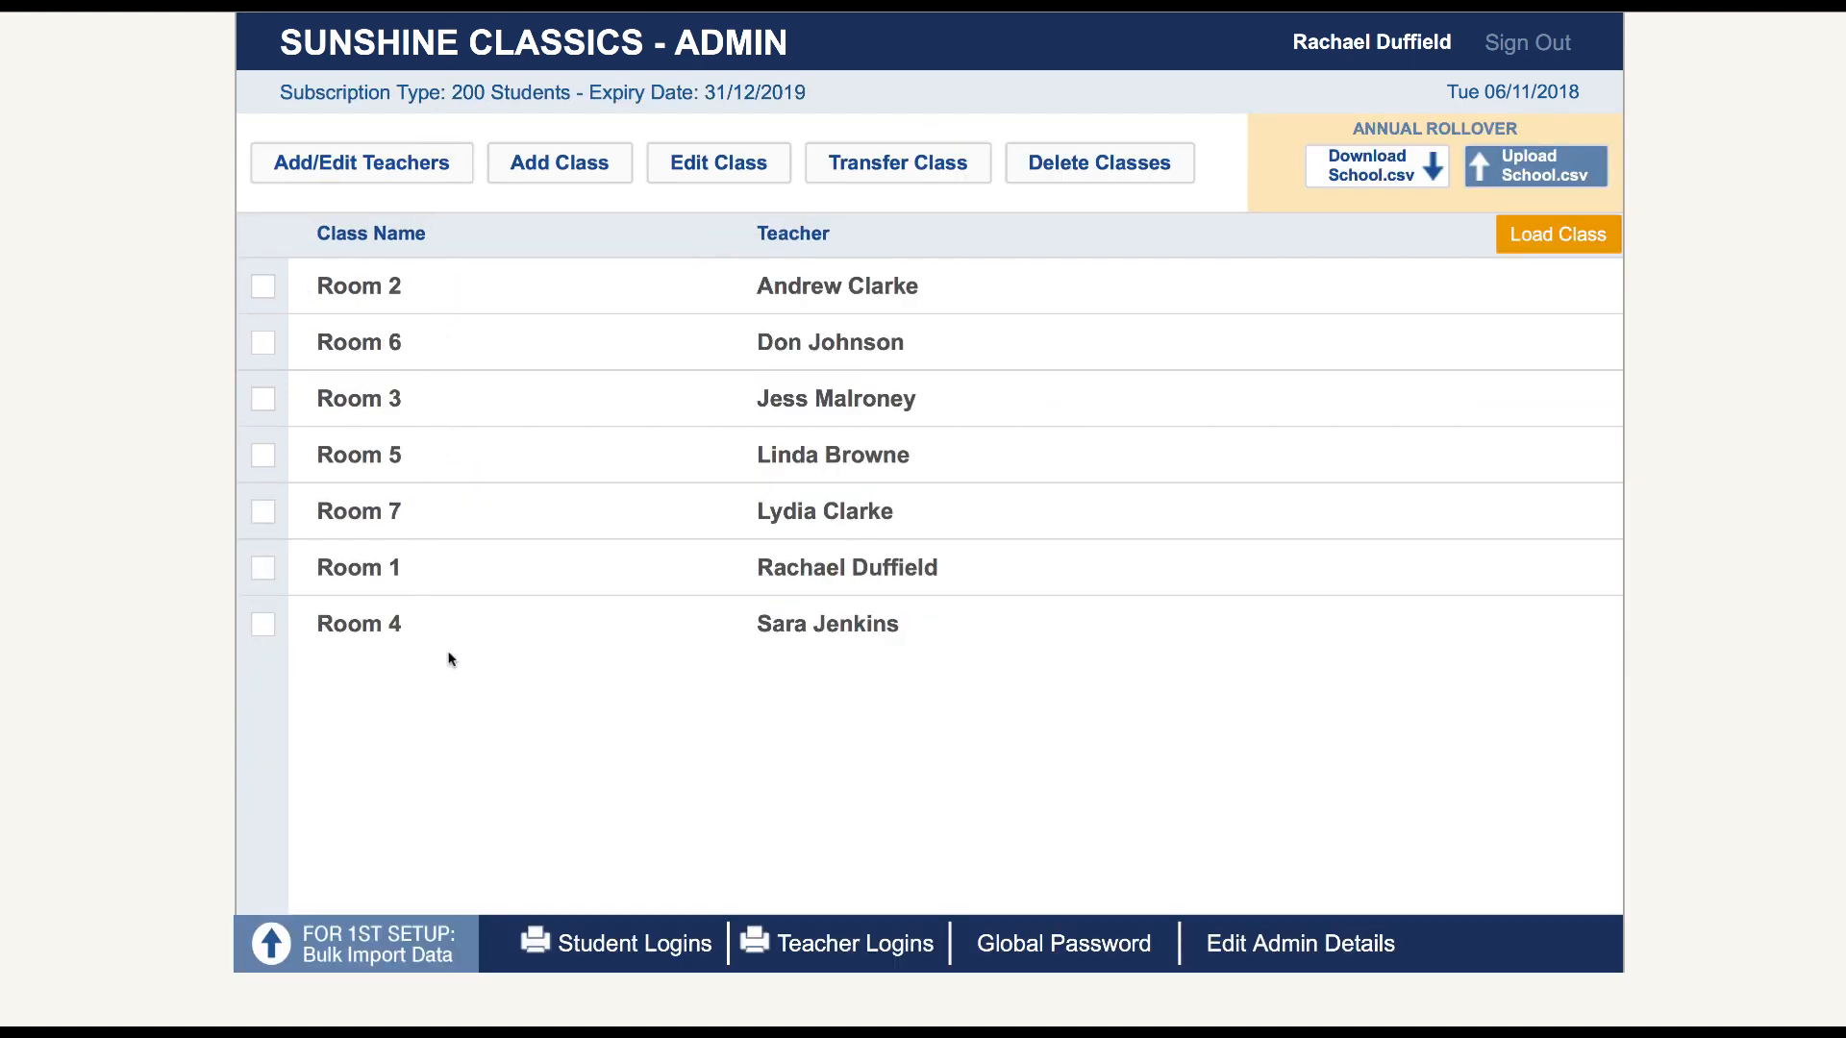
left_click(262, 286)
left_click(1528, 237)
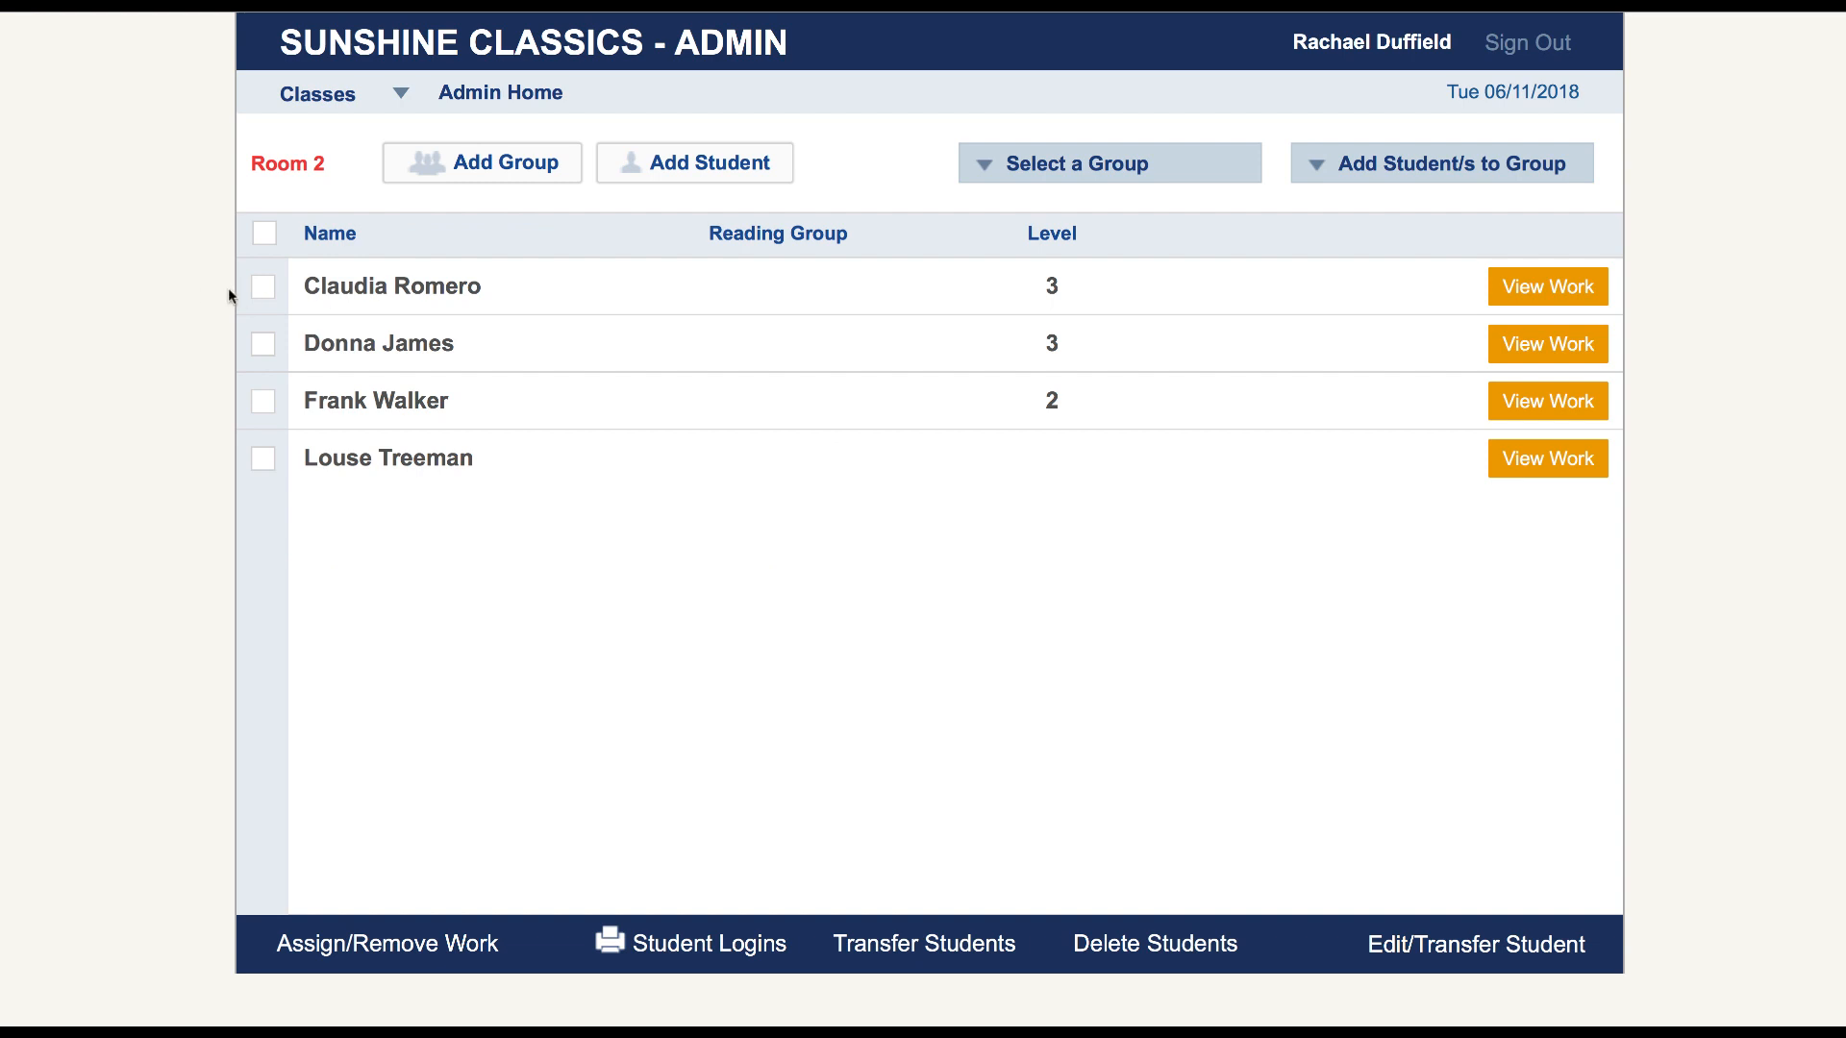
left_click(258, 290)
left_click(261, 342)
left_click(263, 401)
left_click(517, 96)
Open the Room 6 class to check its student list, and return to the class overview
left_click(262, 343)
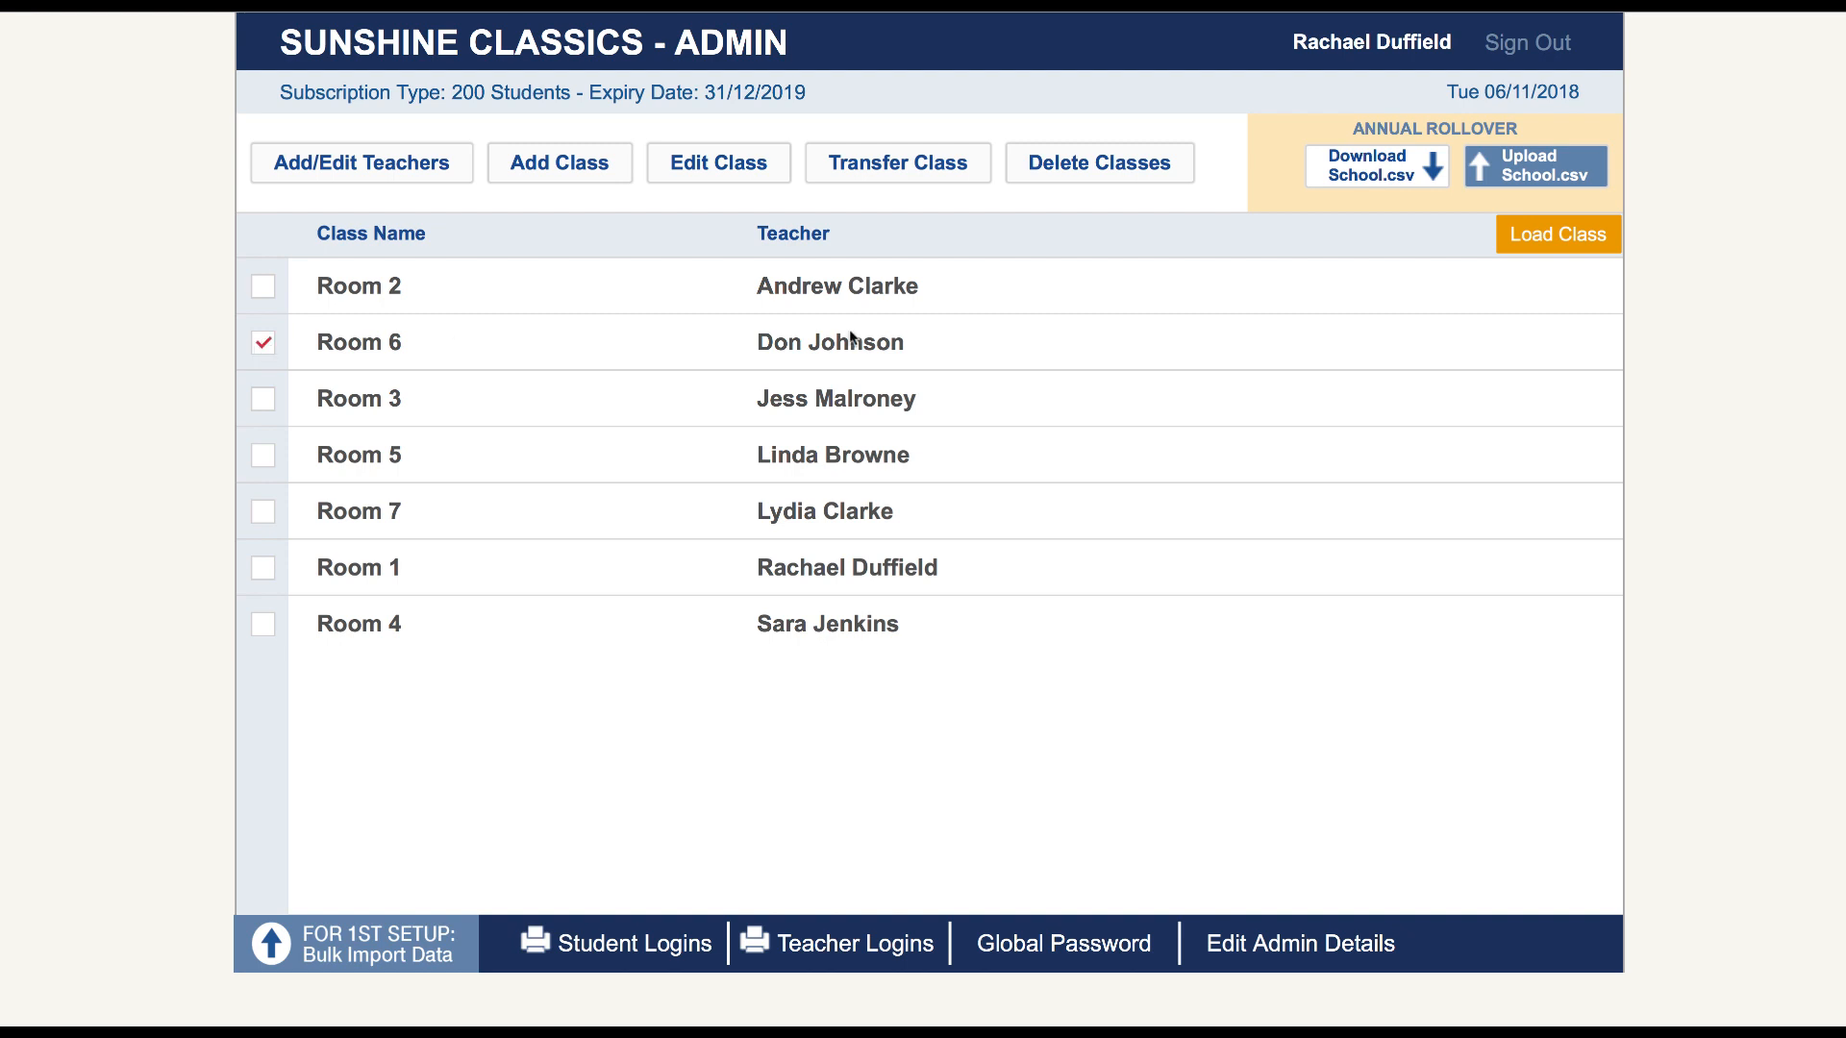
left_click(1562, 235)
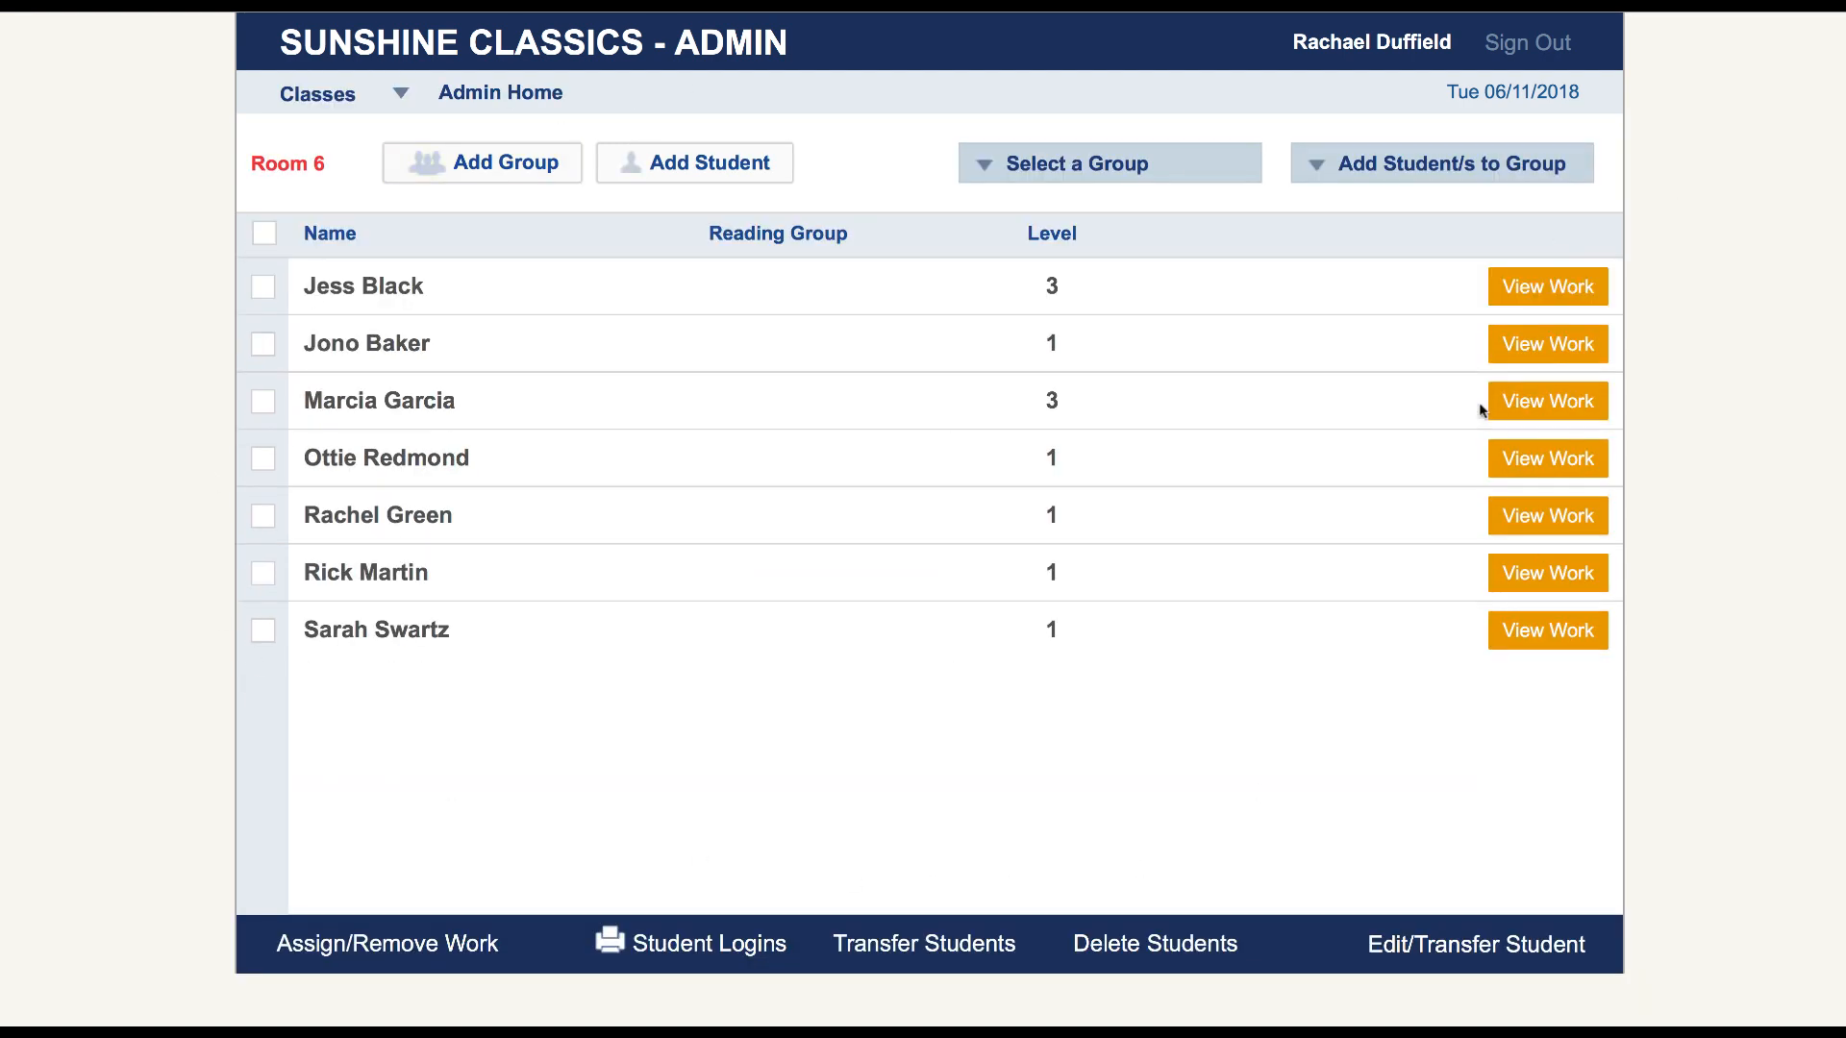
left_click(524, 94)
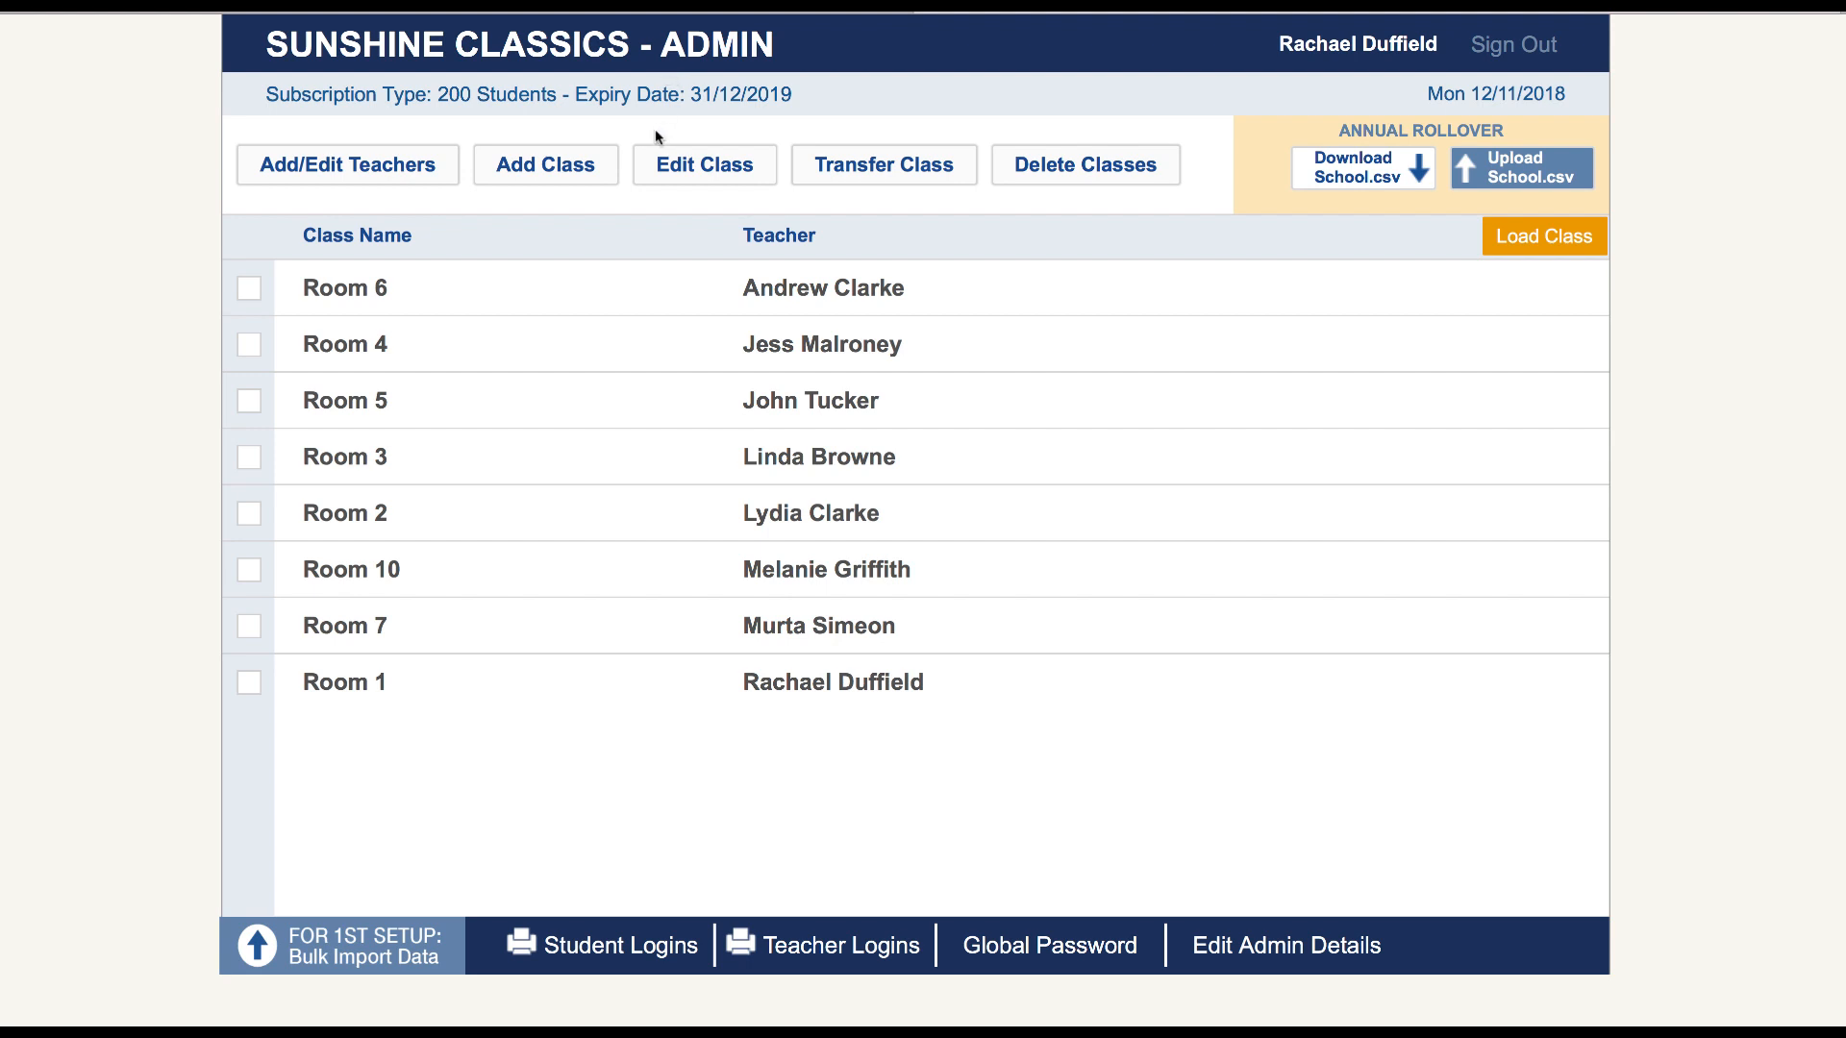
Edit the Room 6 class to assign it to the teacher who has Room 10
left_click(248, 287)
left_click(713, 165)
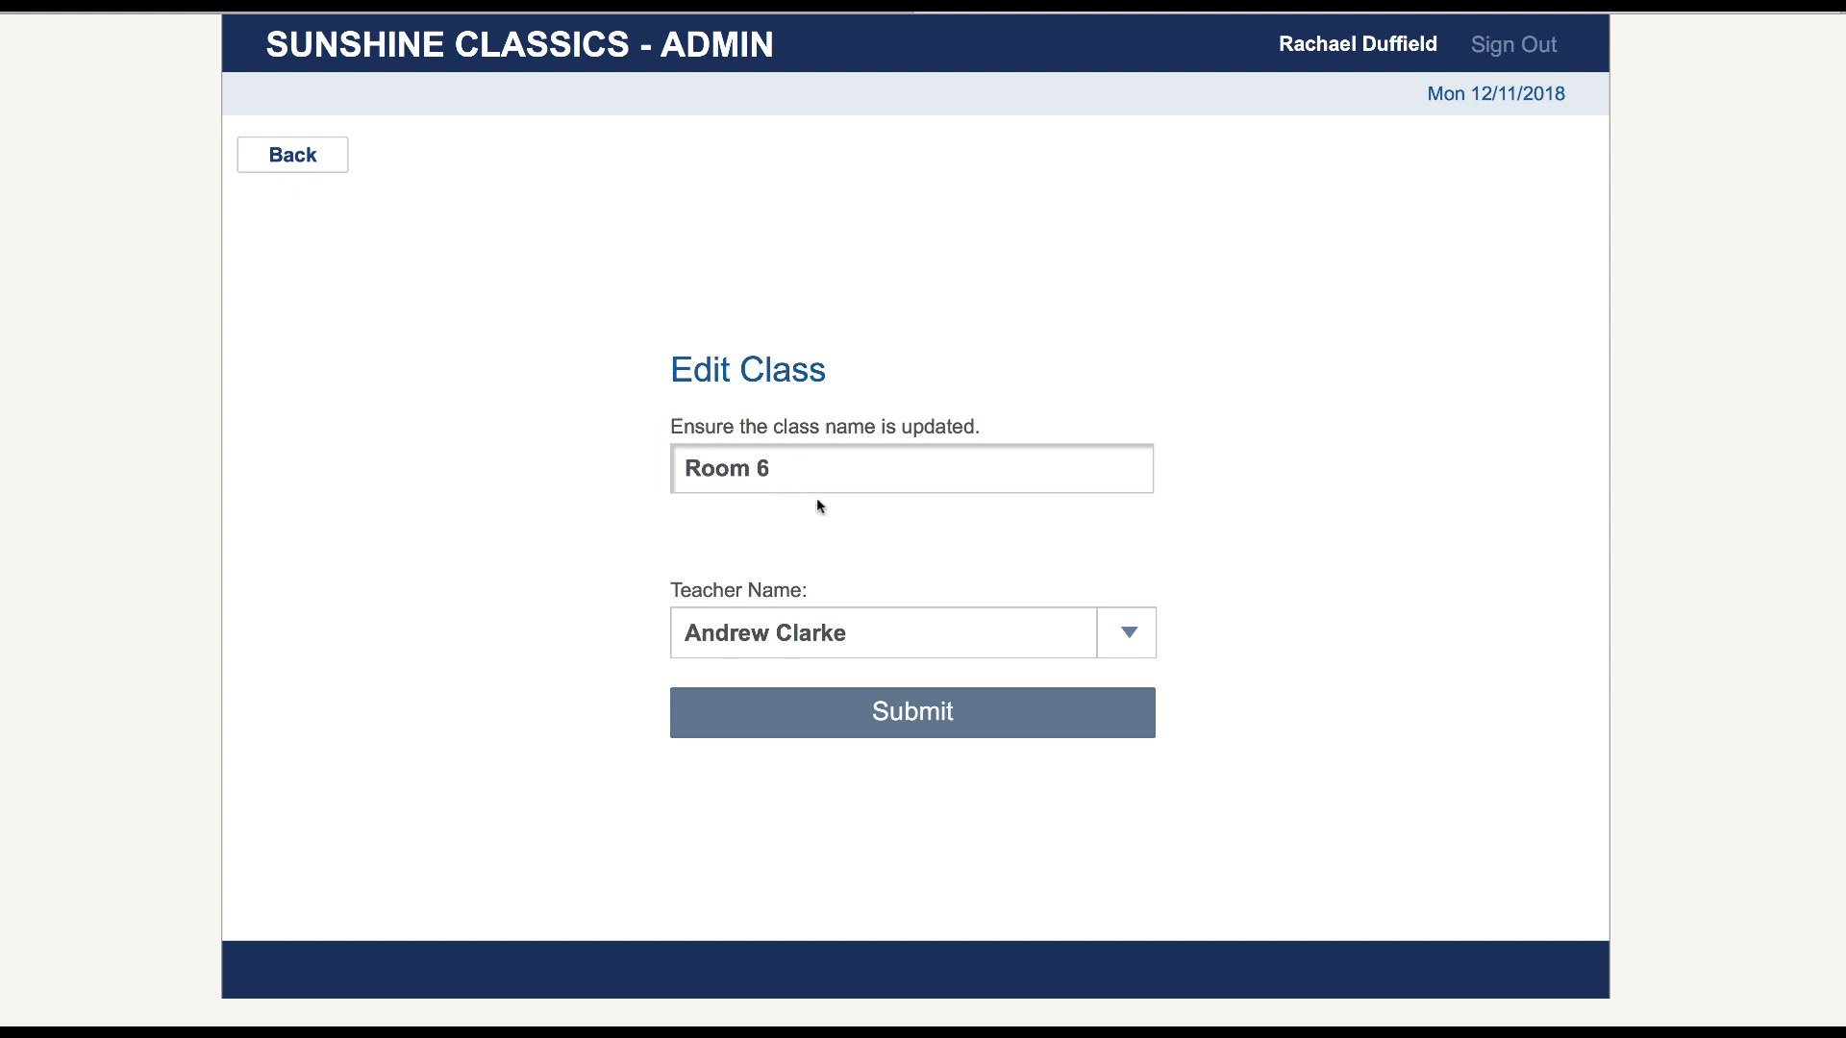
left_click(1120, 634)
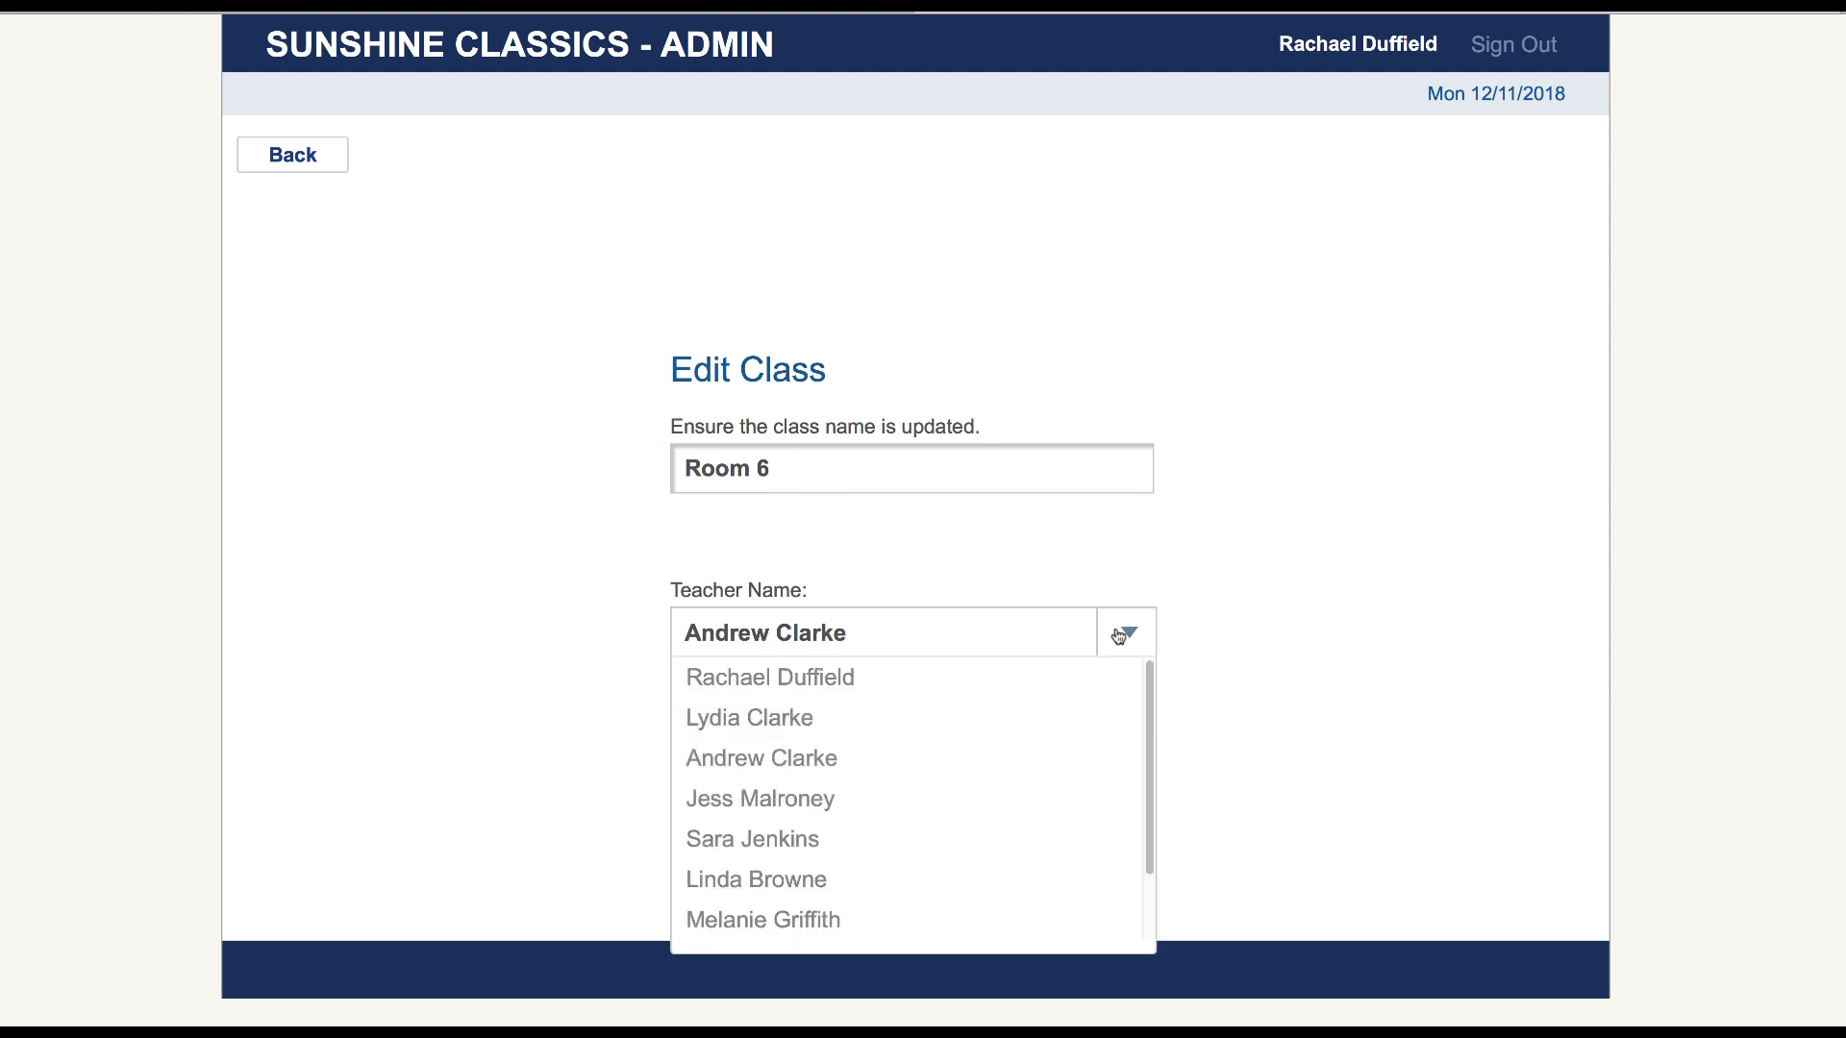
left_click(852, 922)
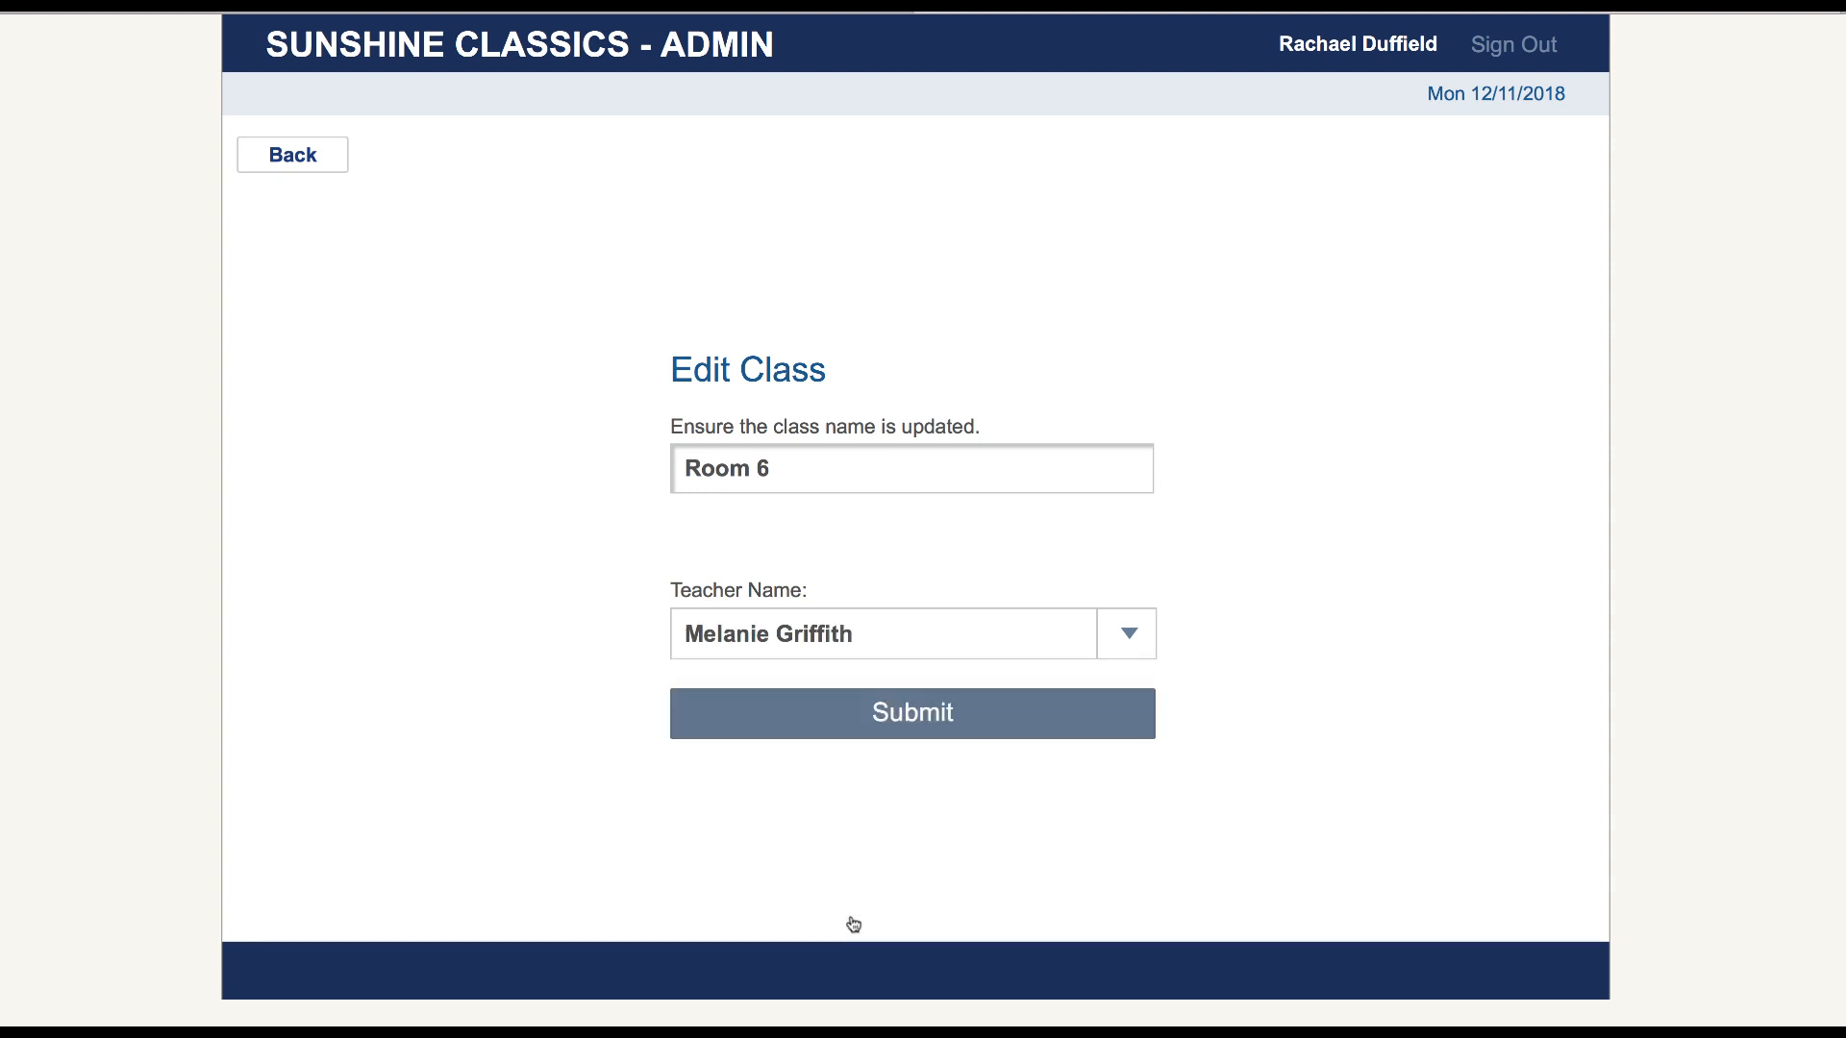
left_click(902, 719)
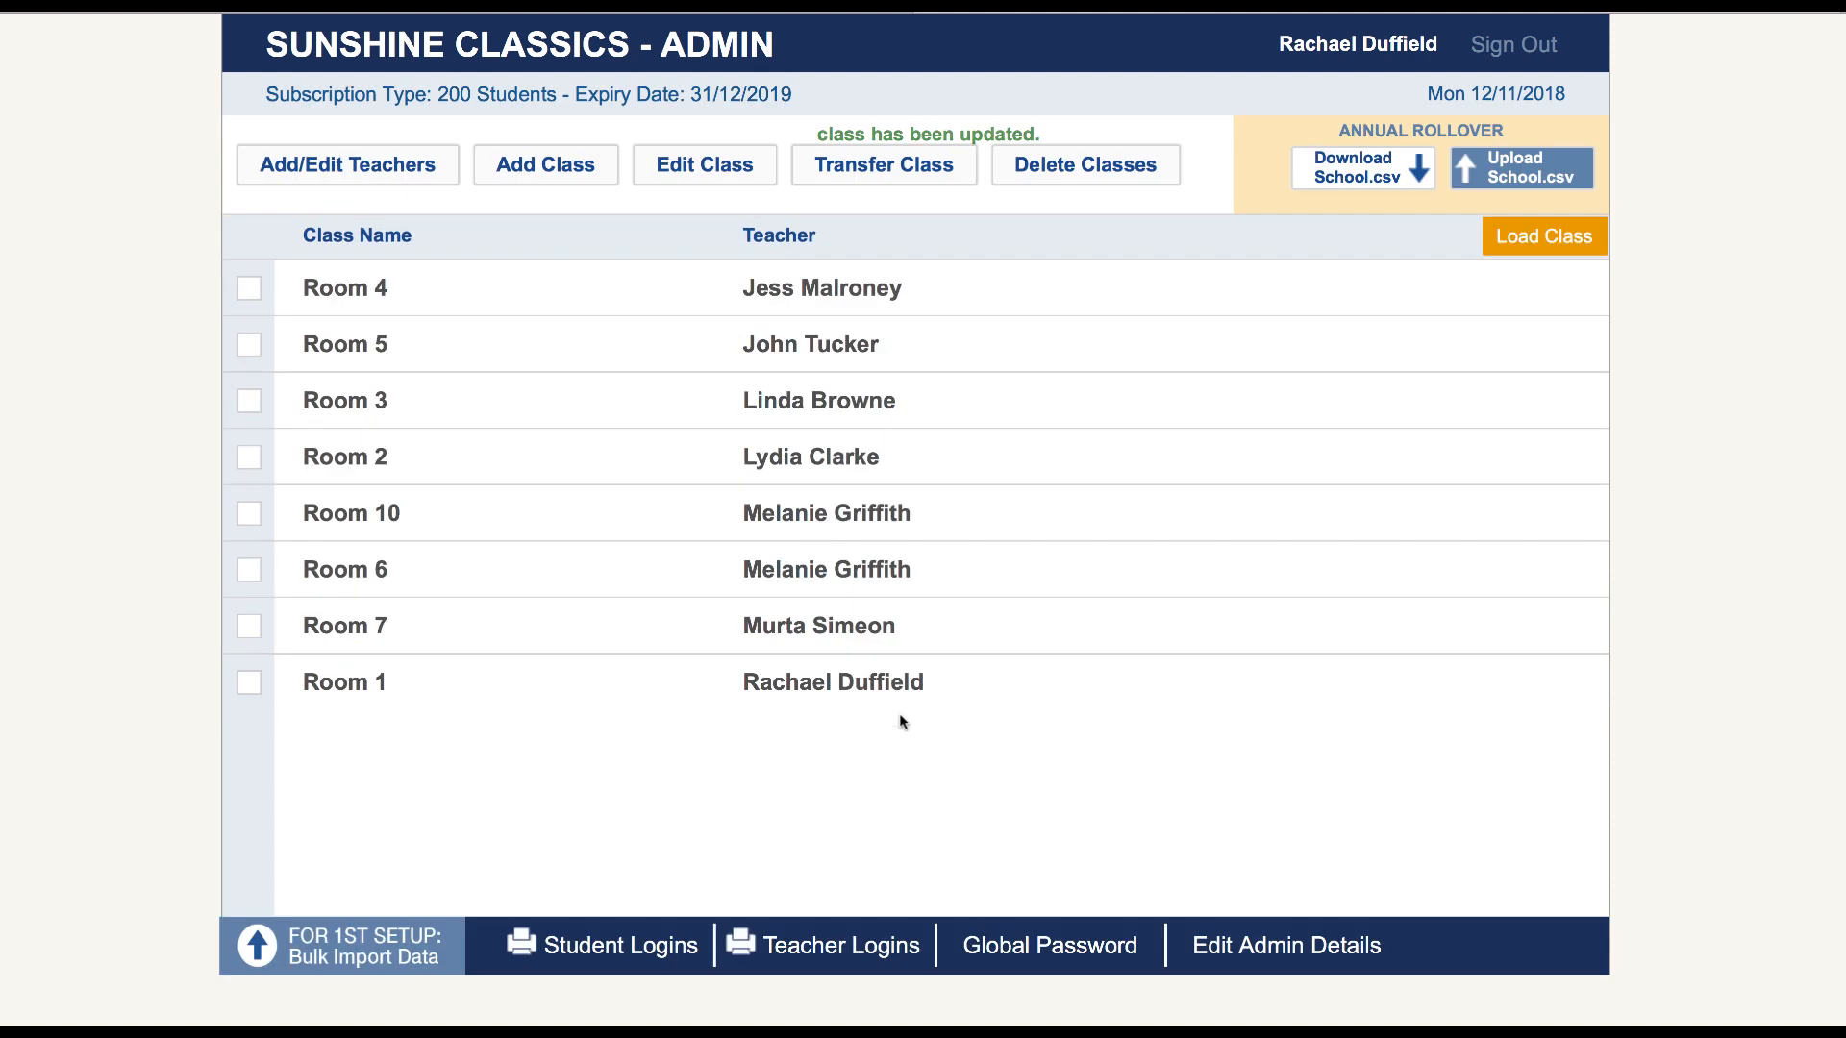
Open the Room 10 class for editing, show the teachers it can be assigned to, and go back without changes
left_click(249, 513)
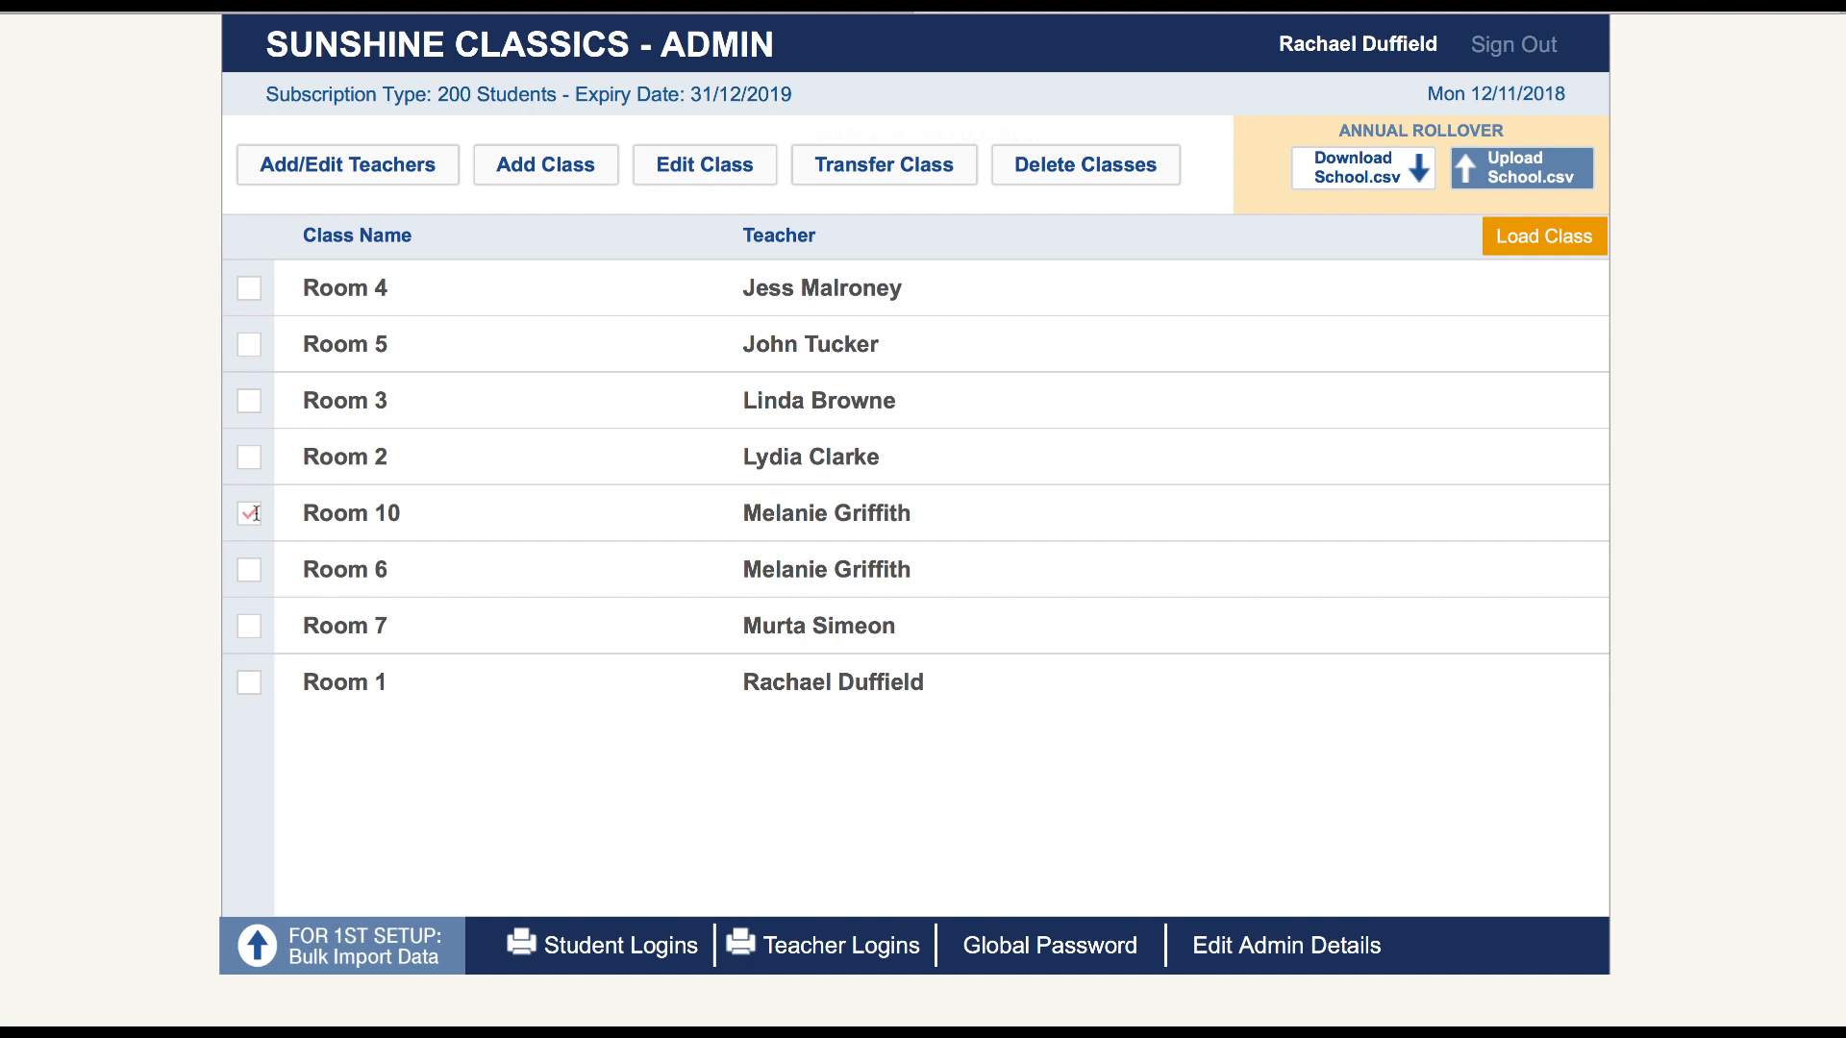
left_click(671, 177)
left_click(1108, 631)
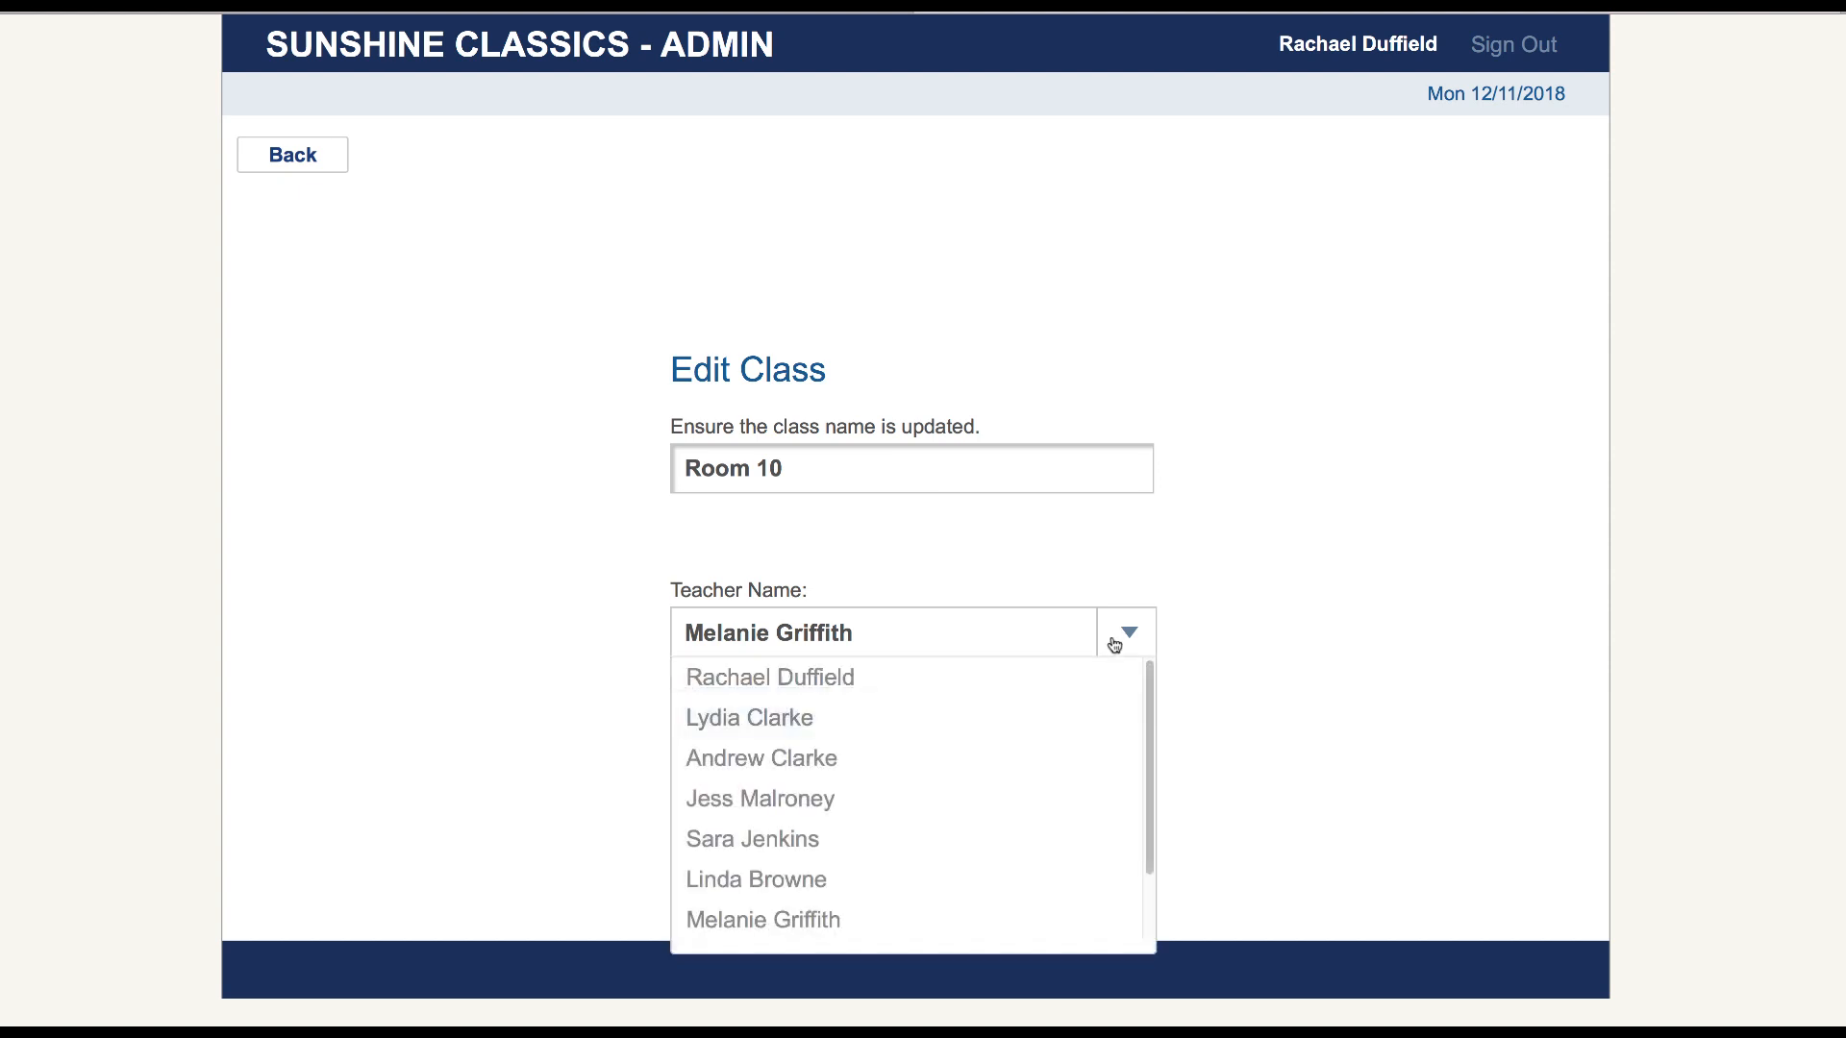
left_click(293, 167)
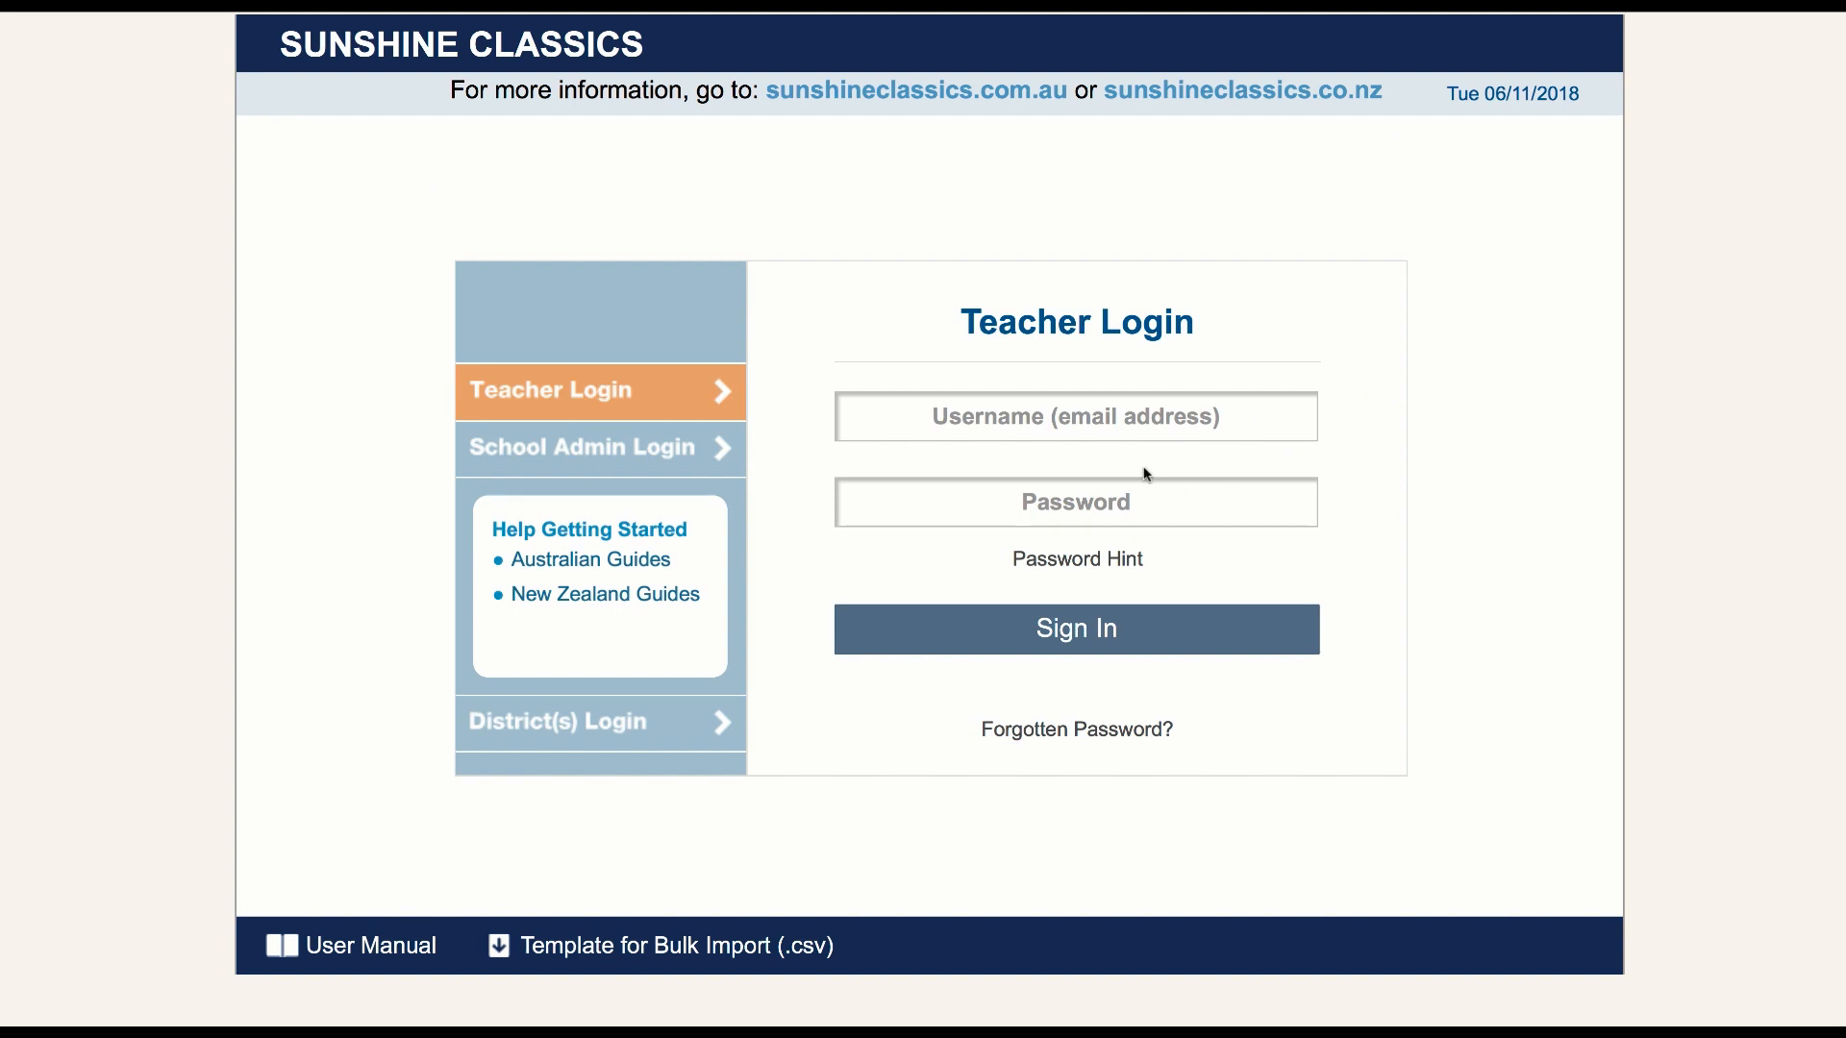
Sign in through the teacher login with the teacher's e-mail address and account password
left_click(1039, 418)
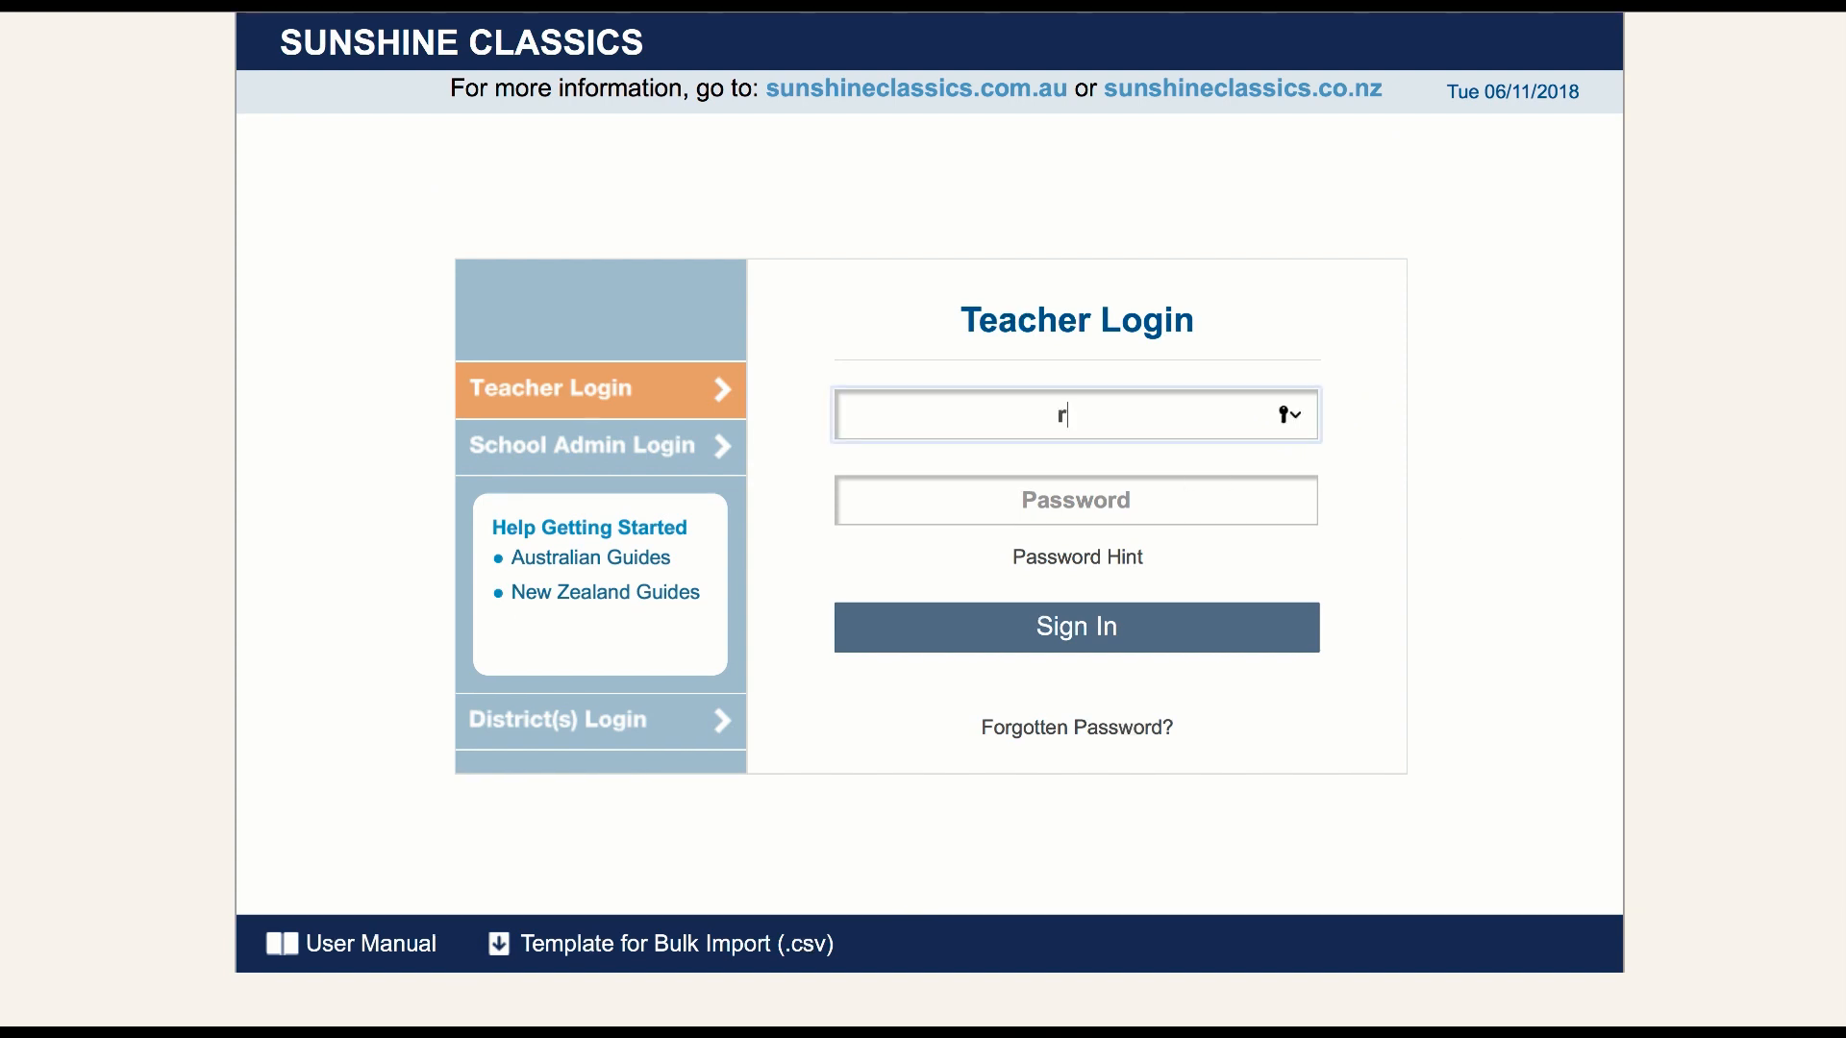
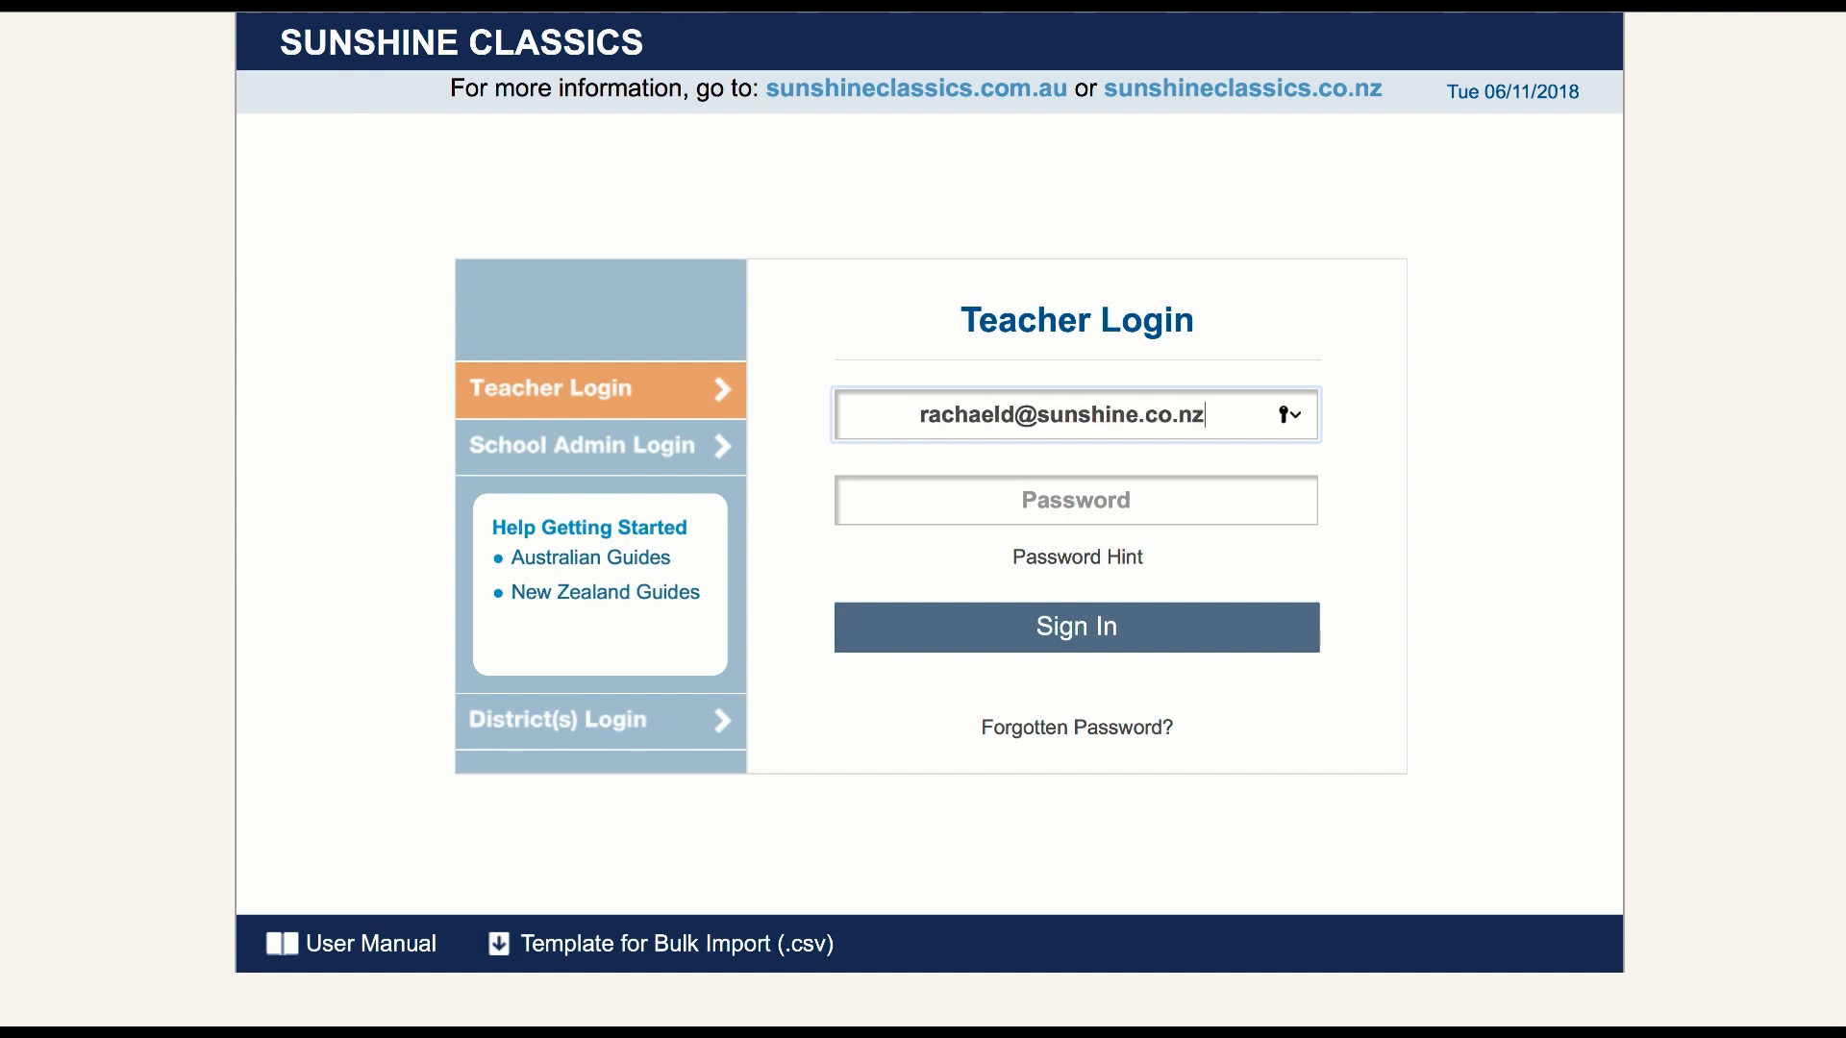
left_click(1070, 500)
type("•••")
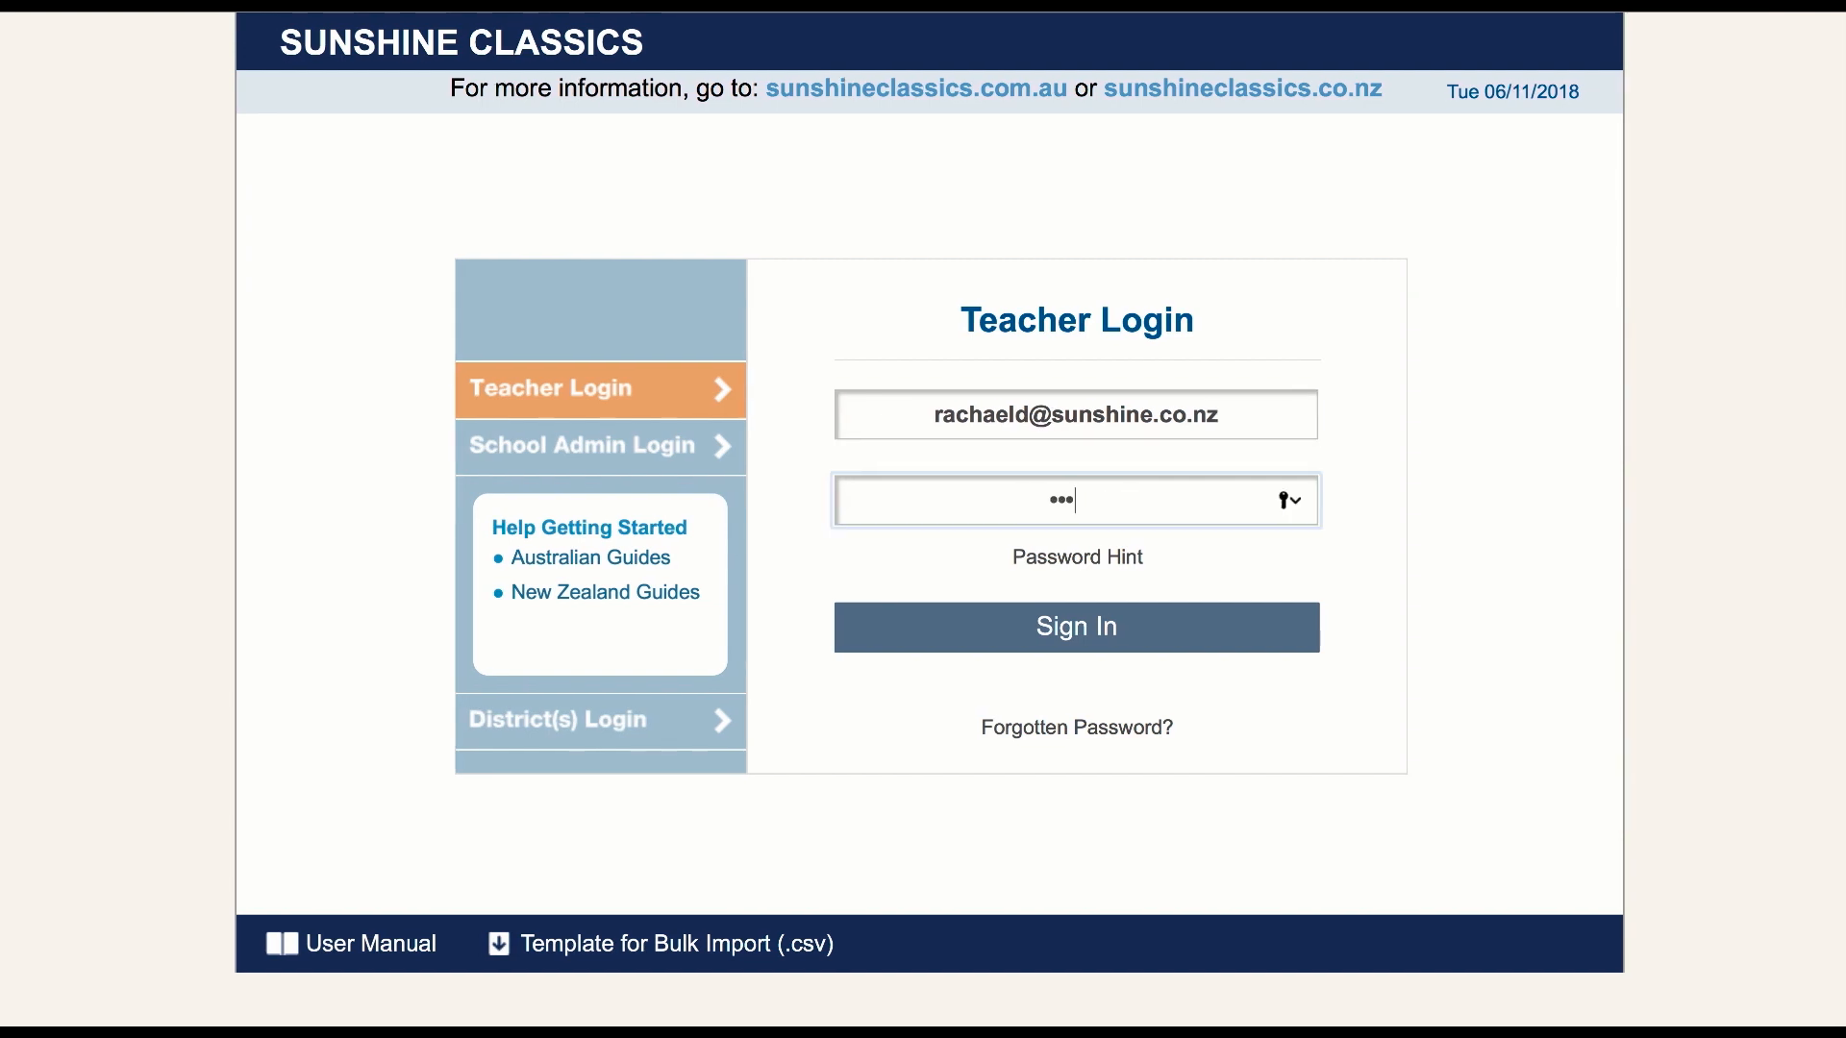
type("•••")
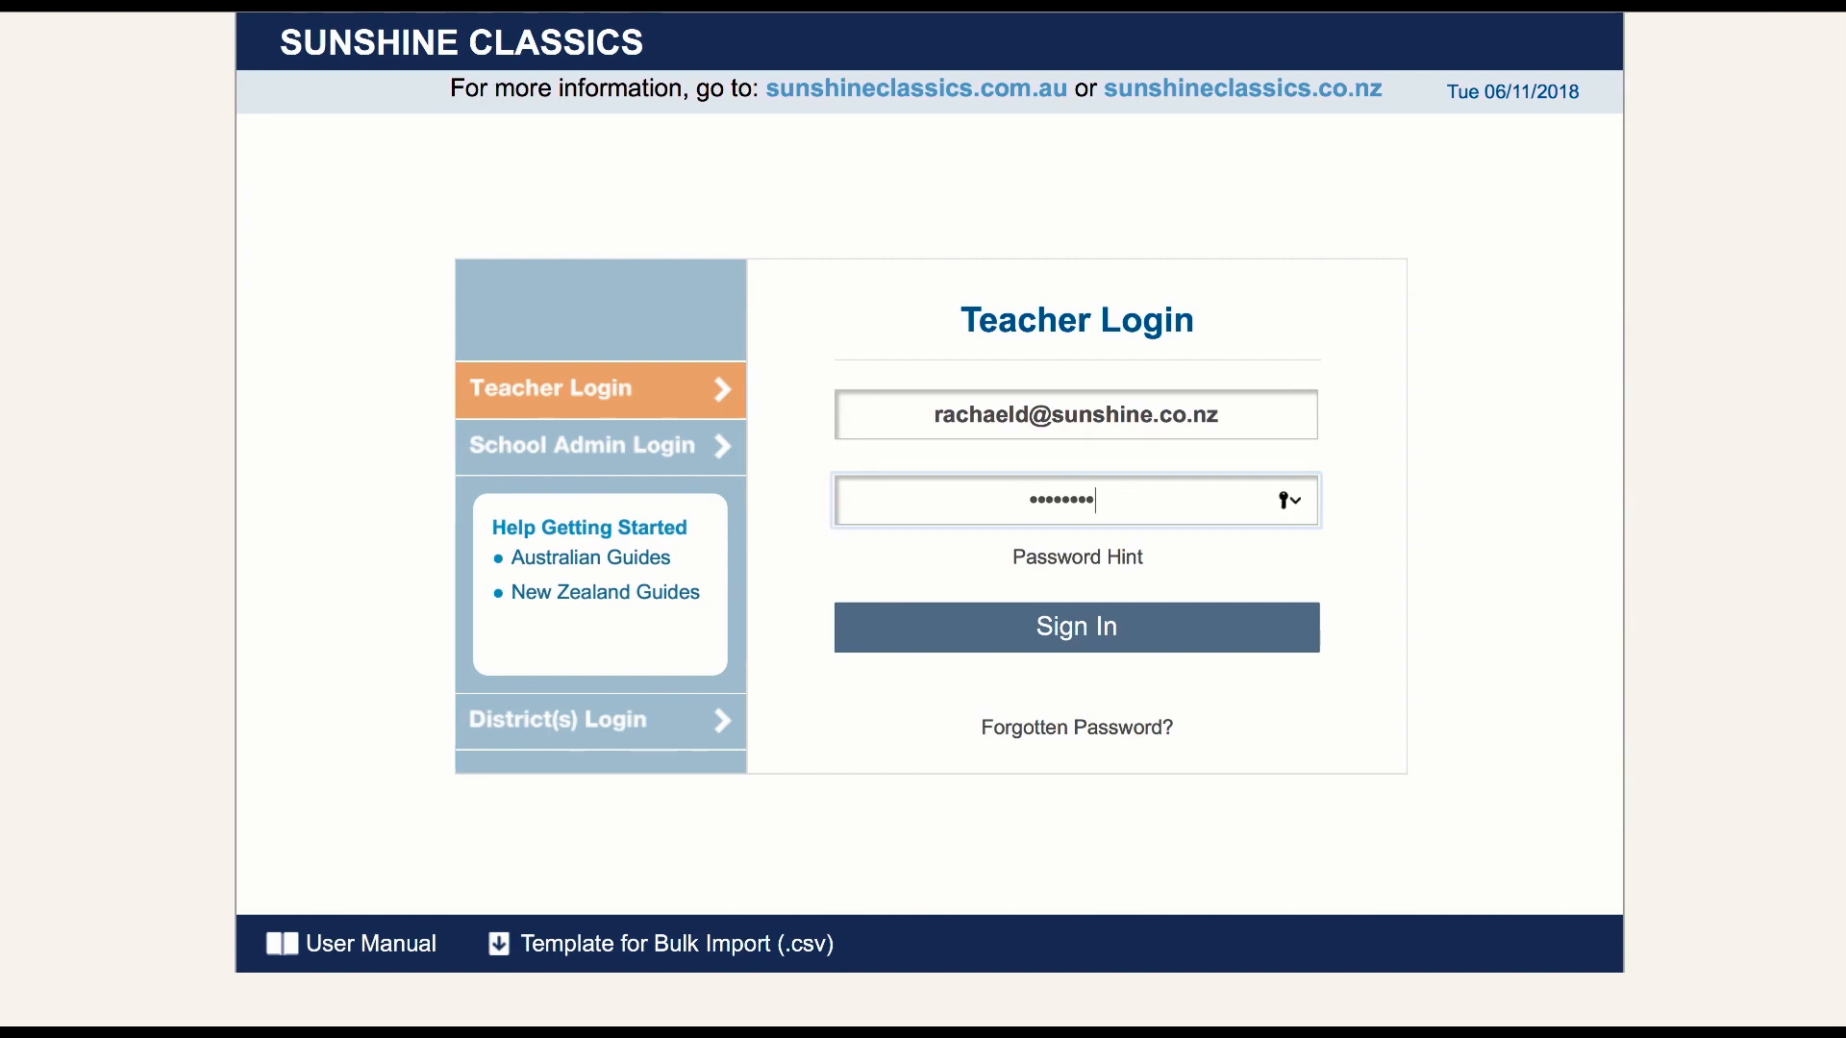
left_click(1072, 627)
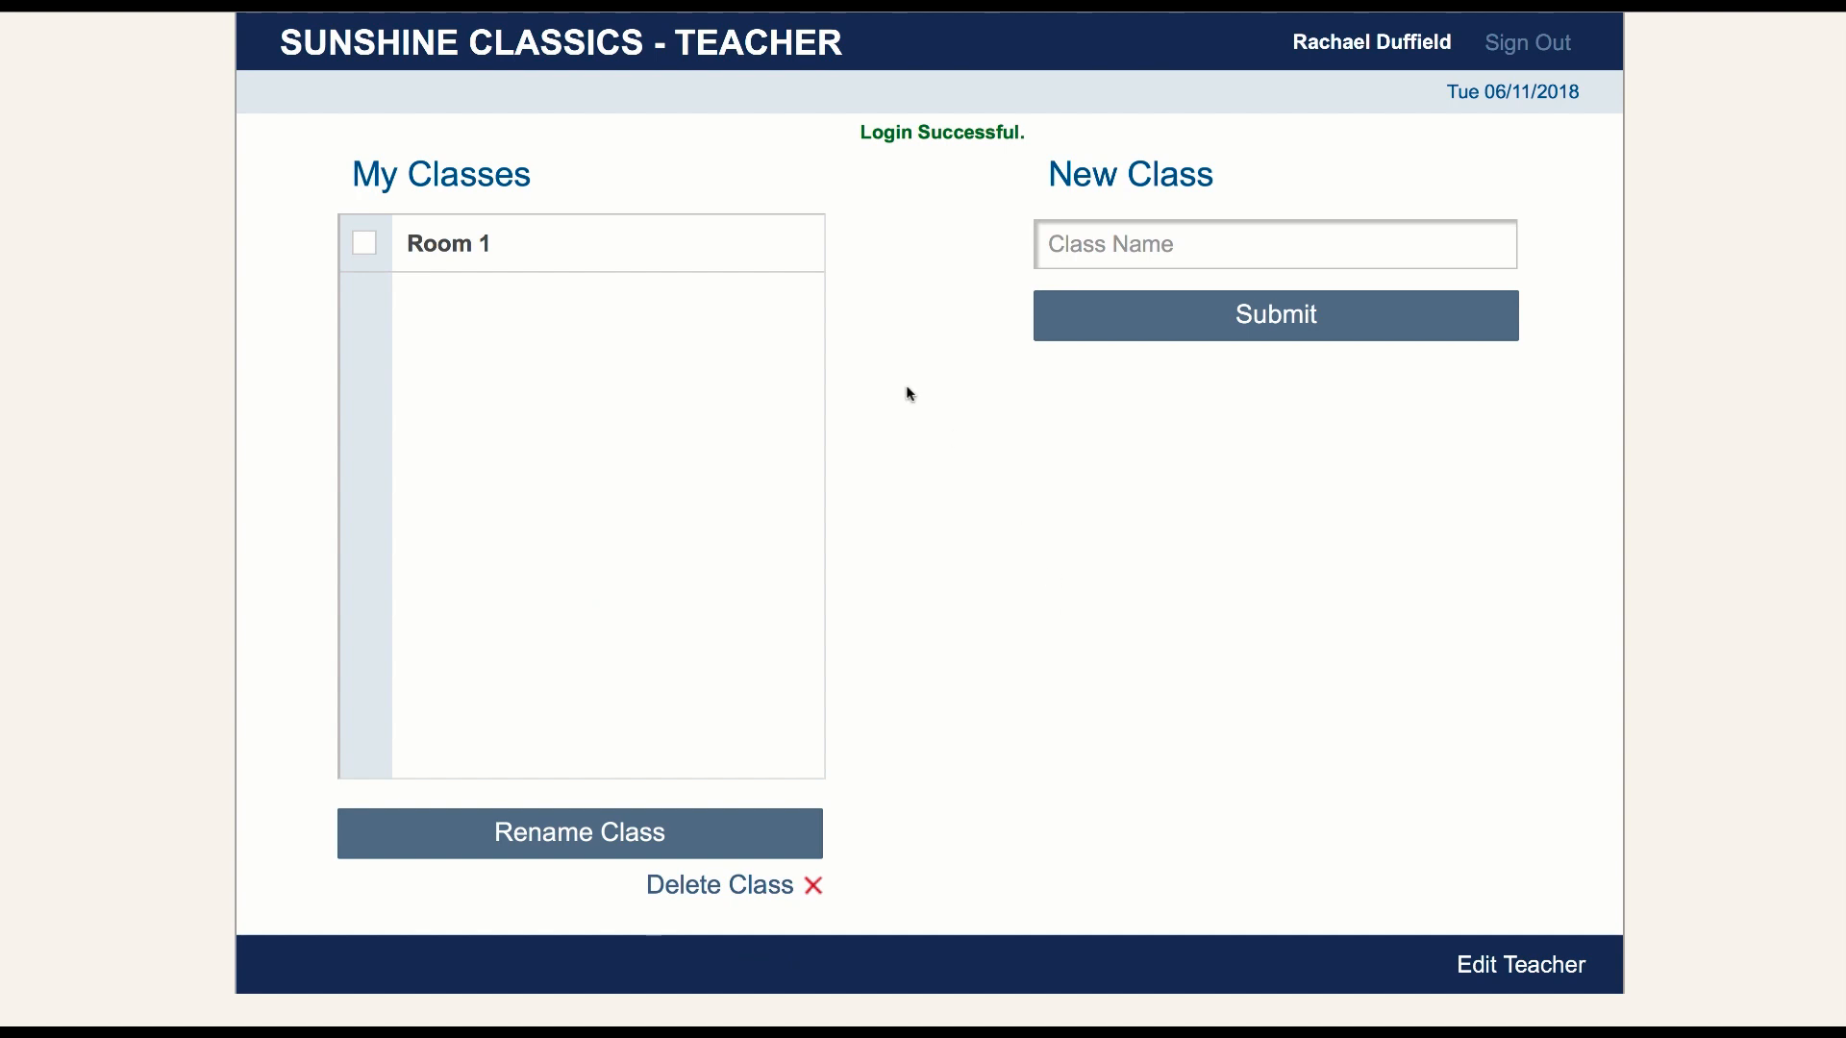
Open the Room 1 class and bring up the edit and transfer form for the level 2 student in group Gold1
left_click(580, 256)
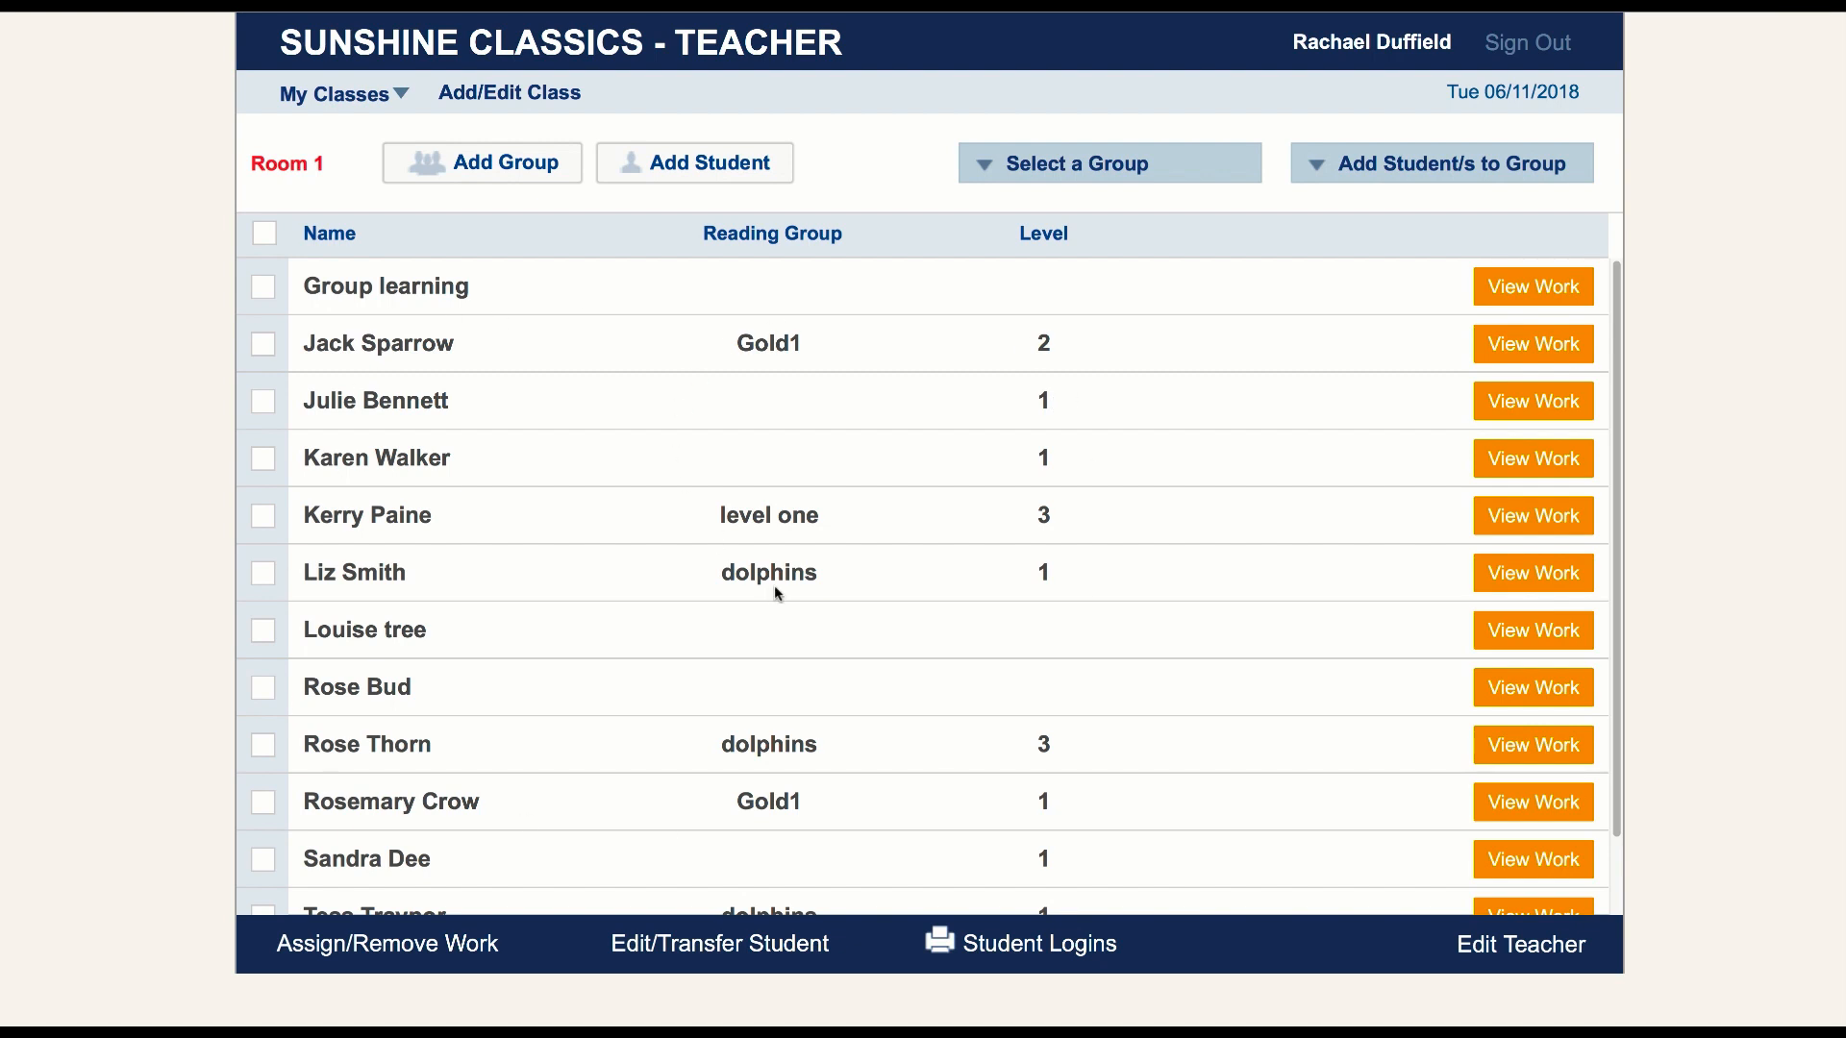
left_click(261, 346)
left_click(262, 343)
left_click(263, 343)
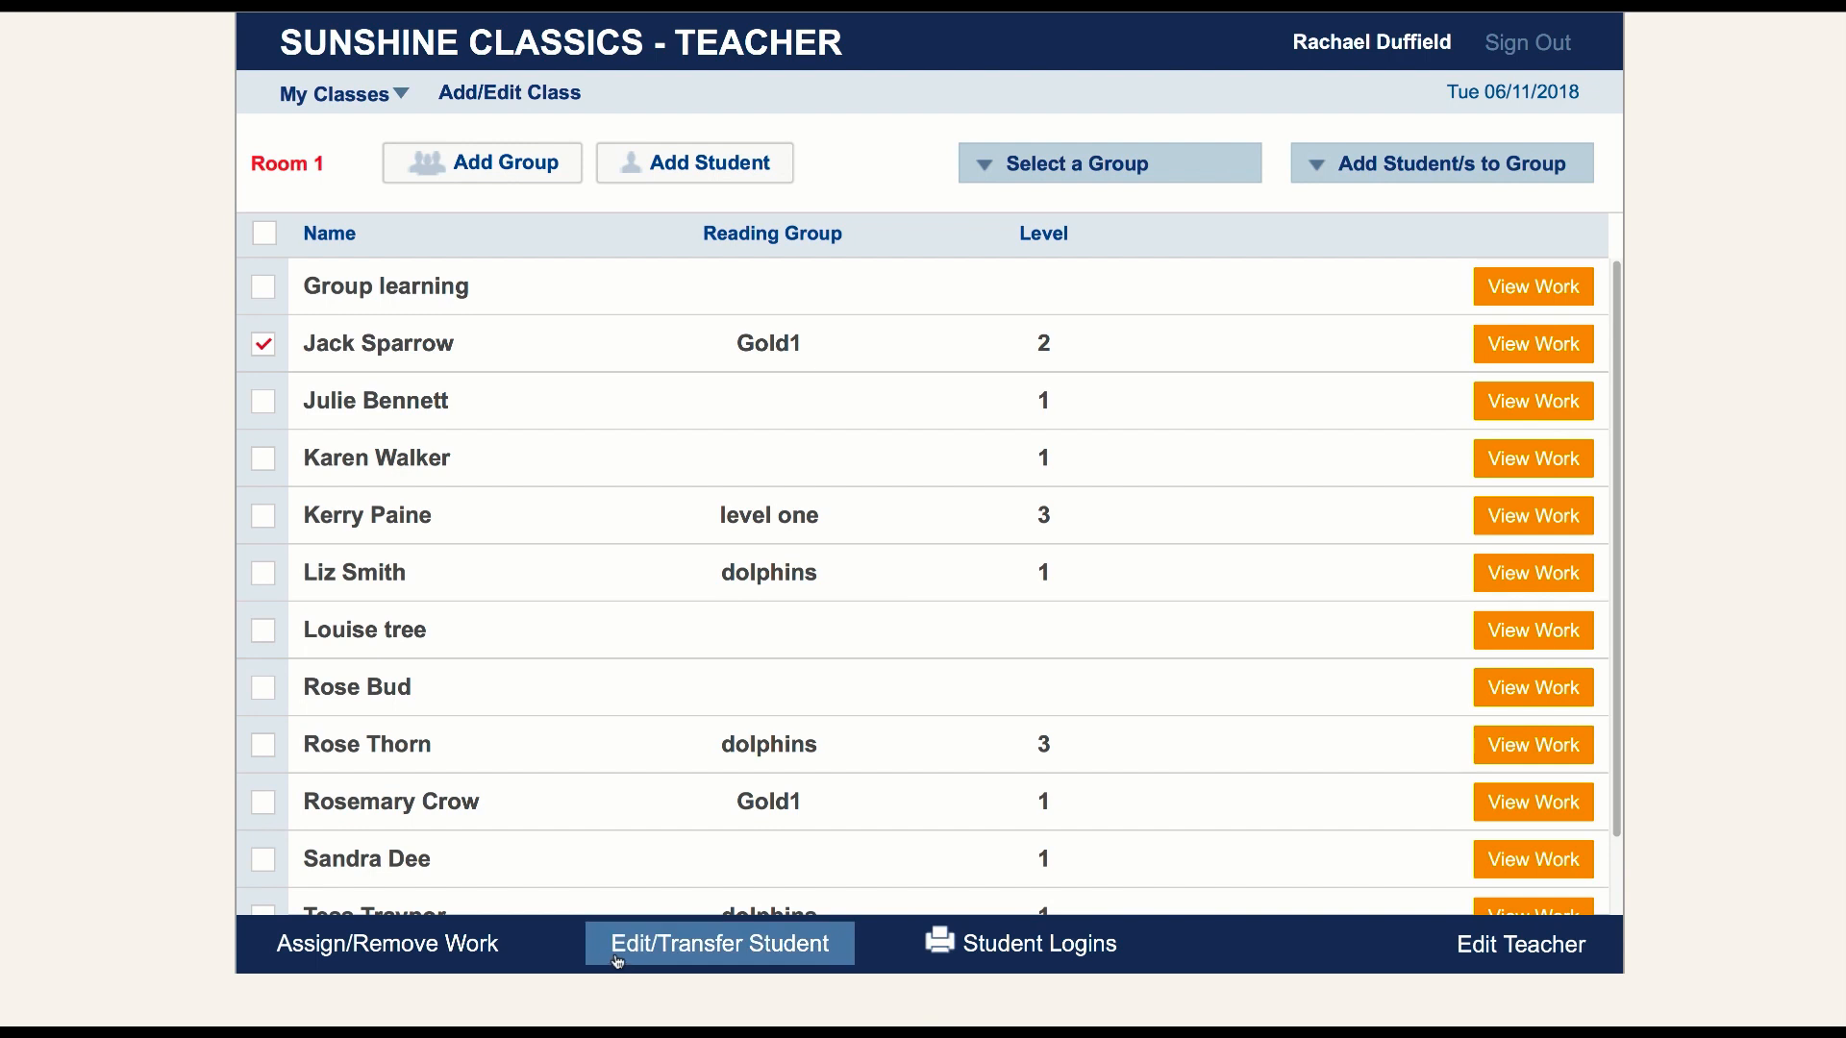
left_click(689, 949)
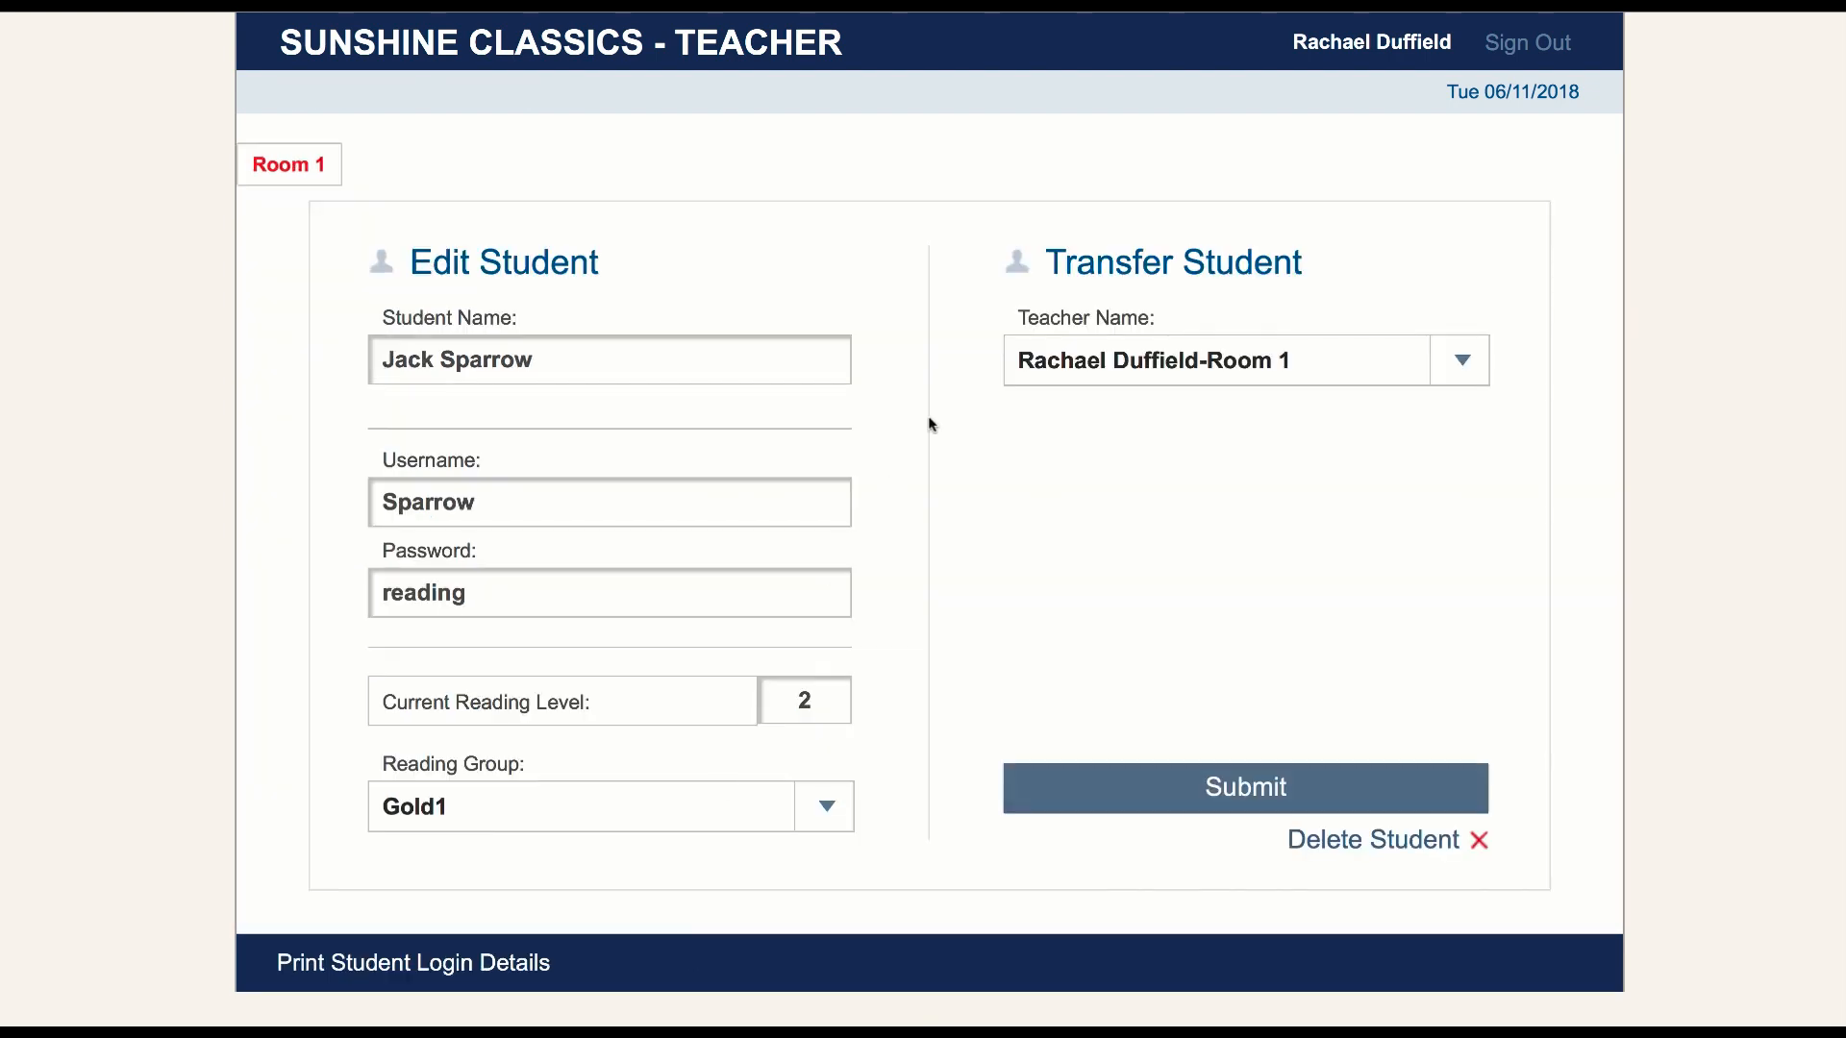
Update the student's record with reading level 3 and no reading group, and transfer the student to Room 3
left_click(1457, 363)
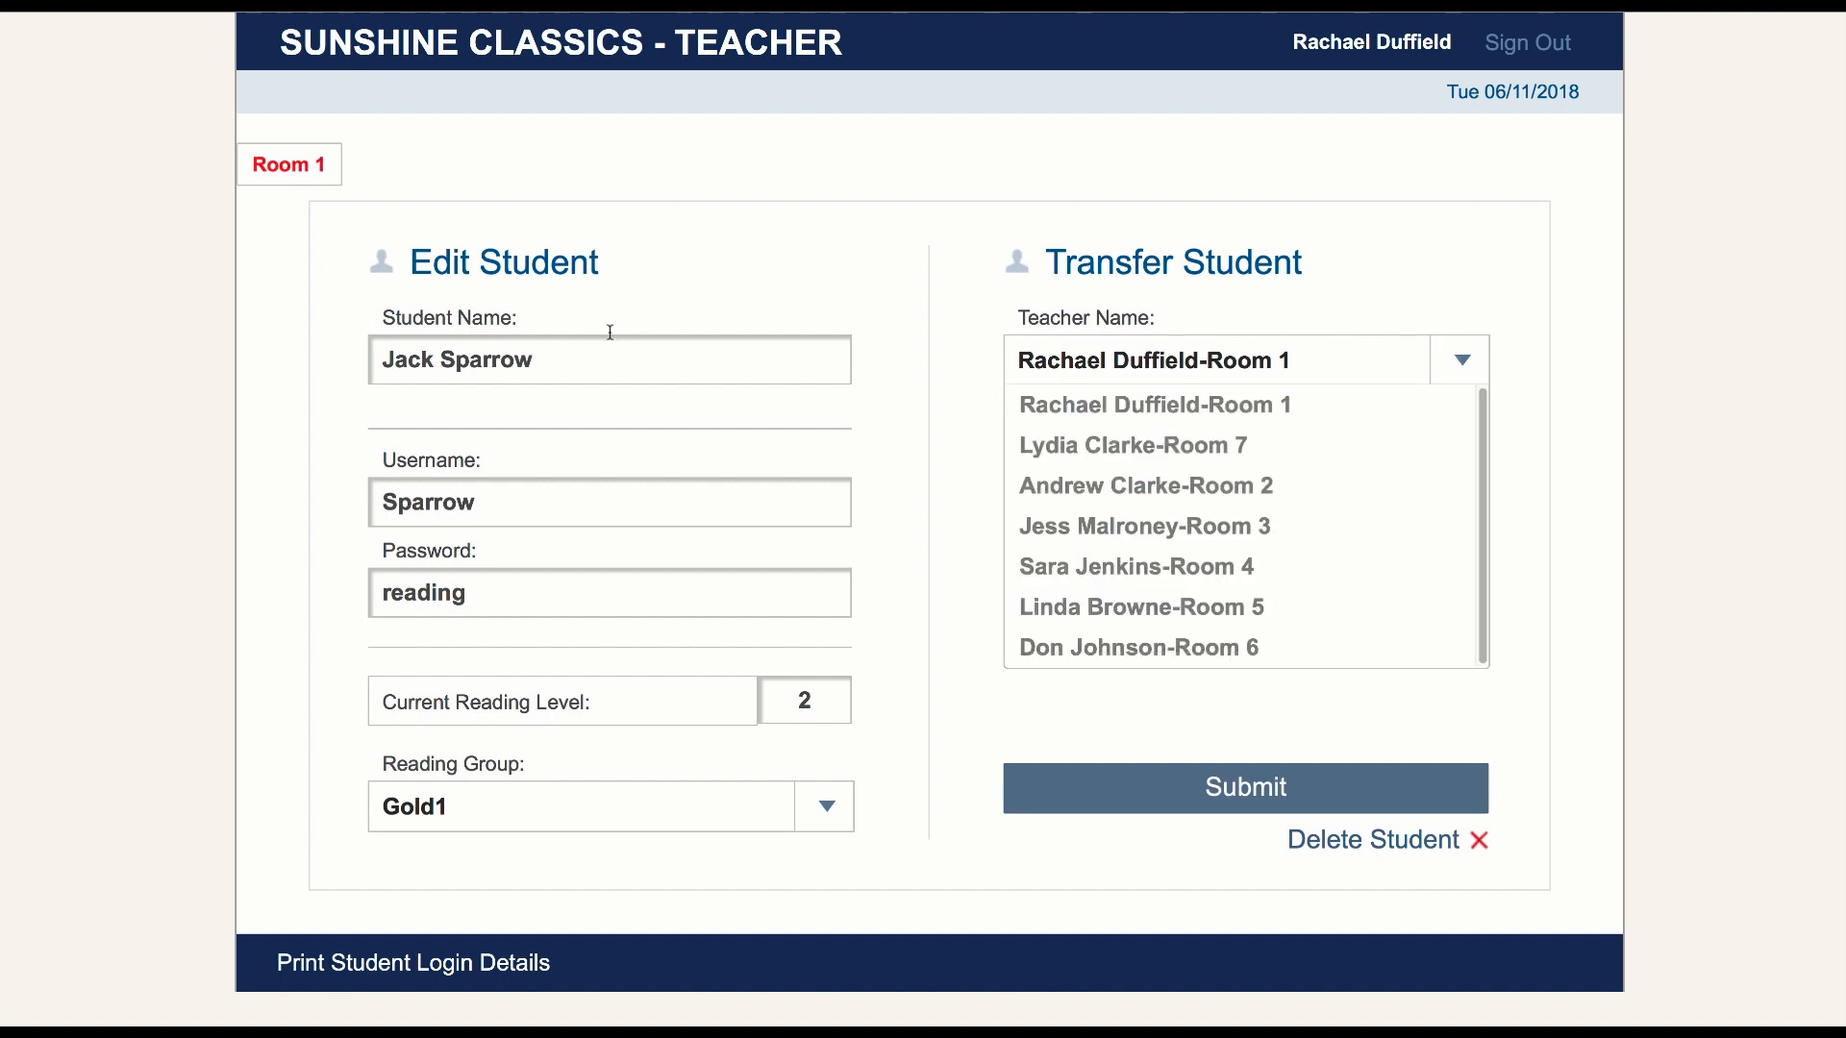
left_click(659, 371)
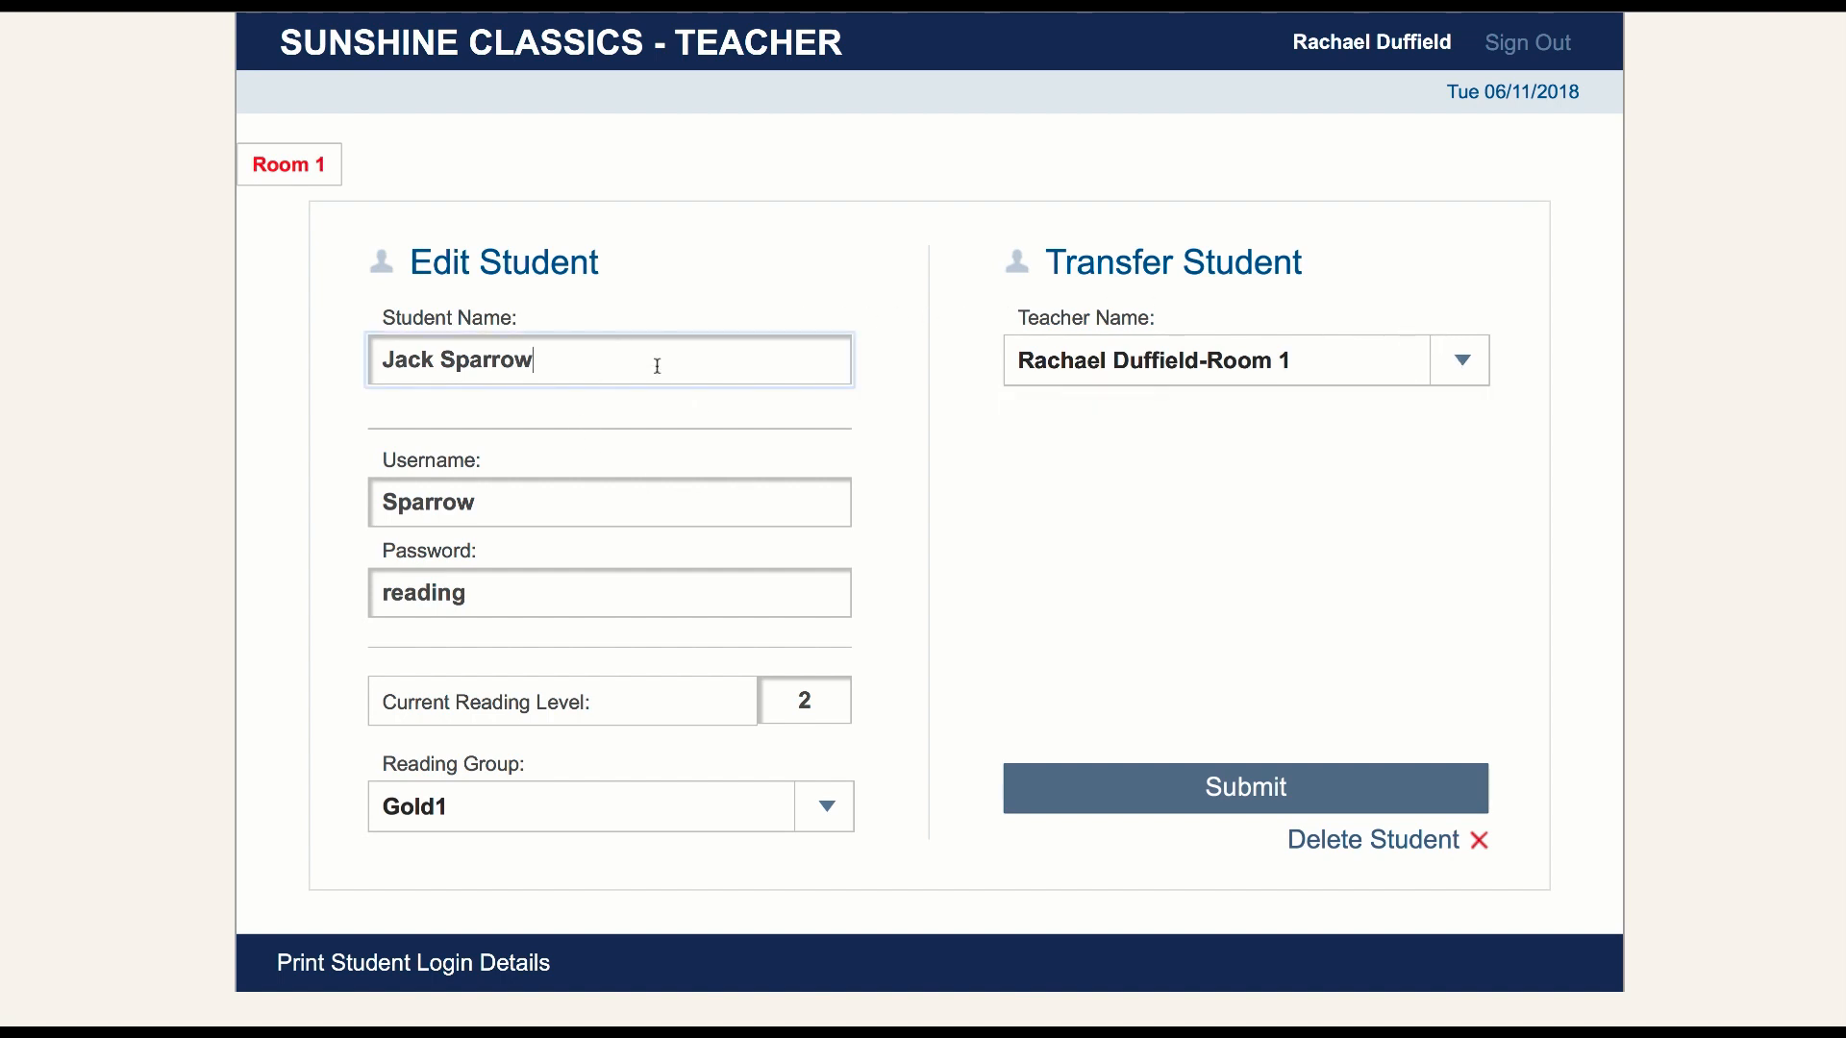
left_click(815, 700)
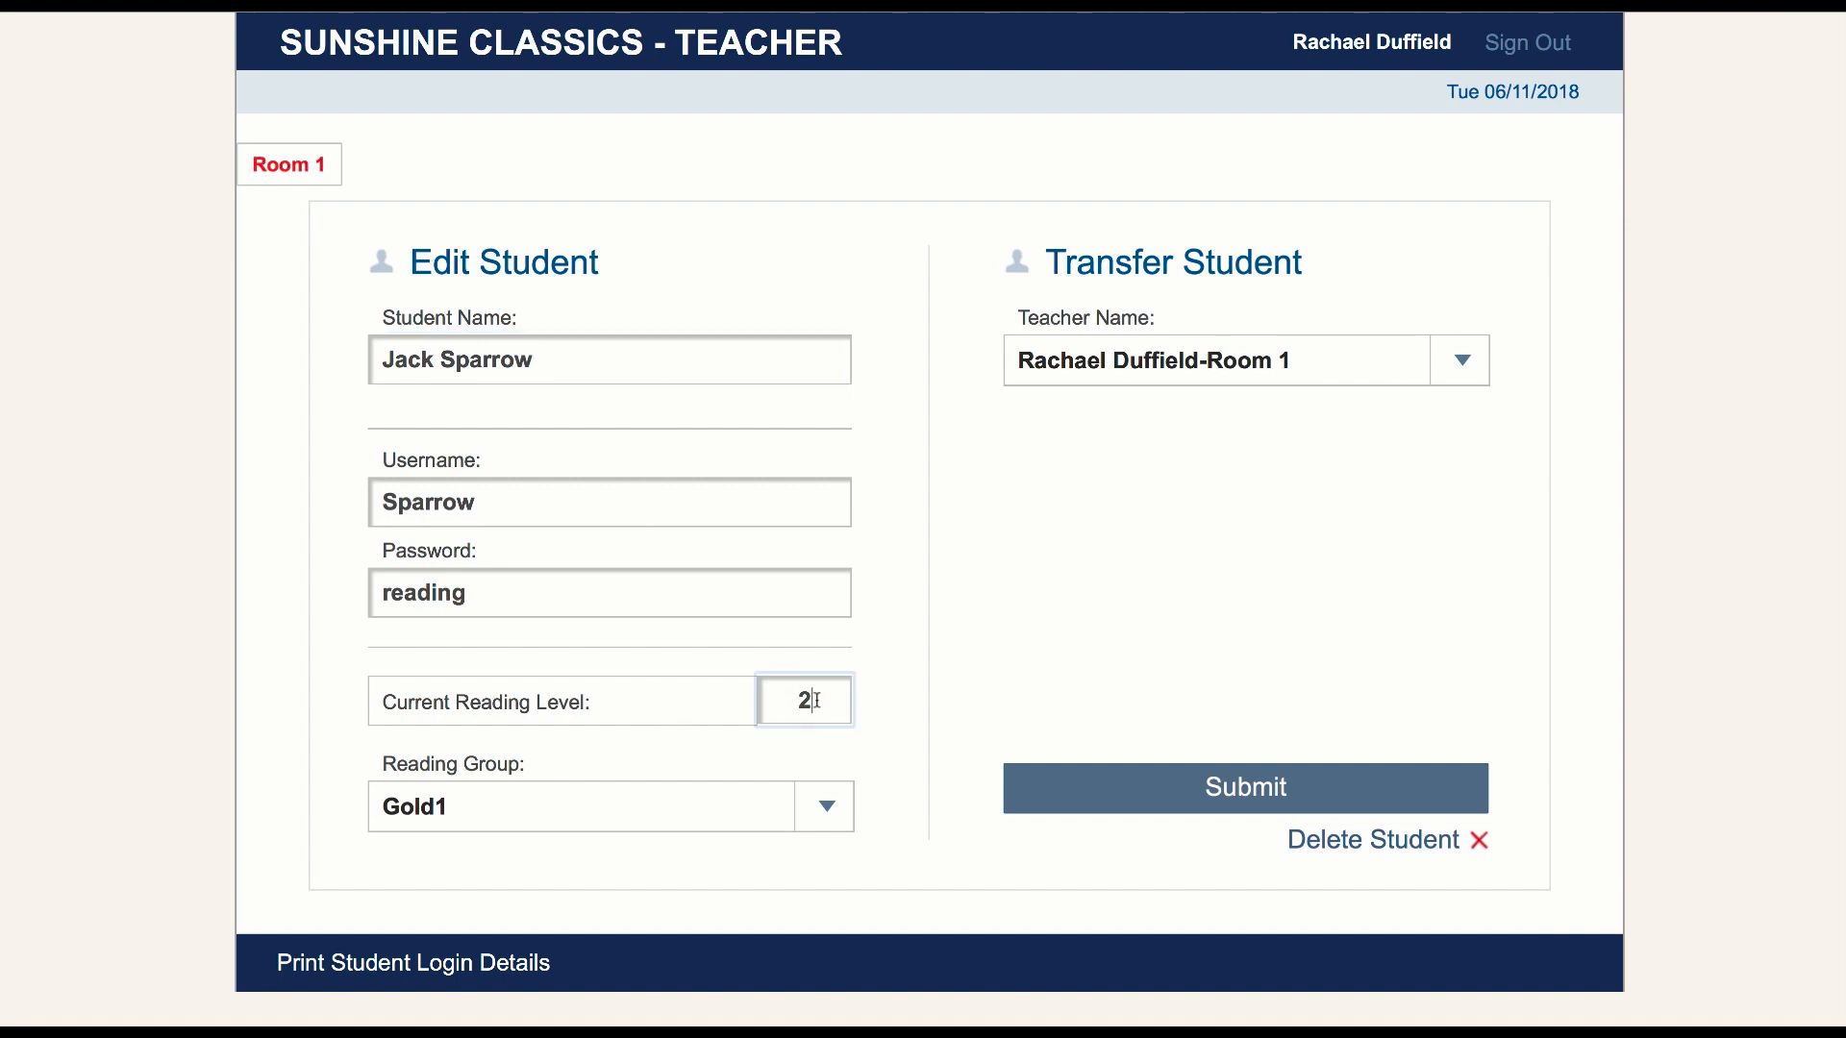
key("BackSpace")
type("3")
left_click(822, 808)
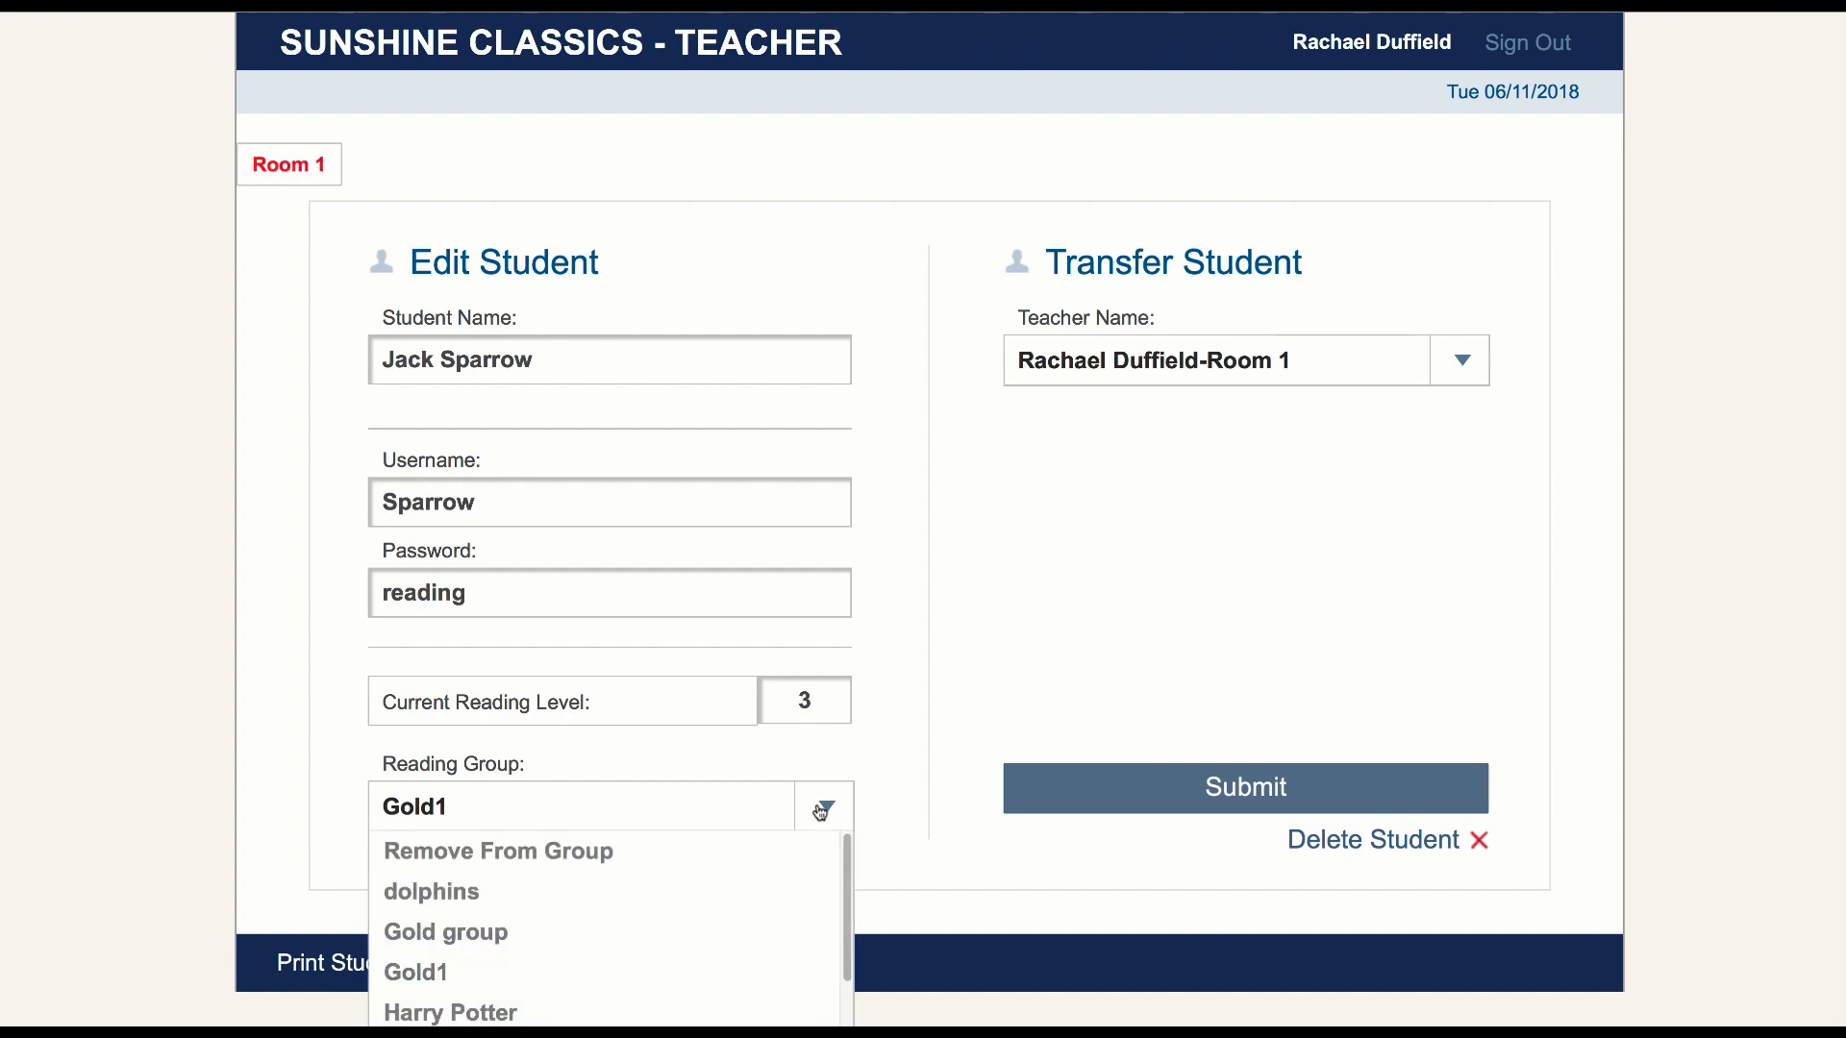
left_click(624, 853)
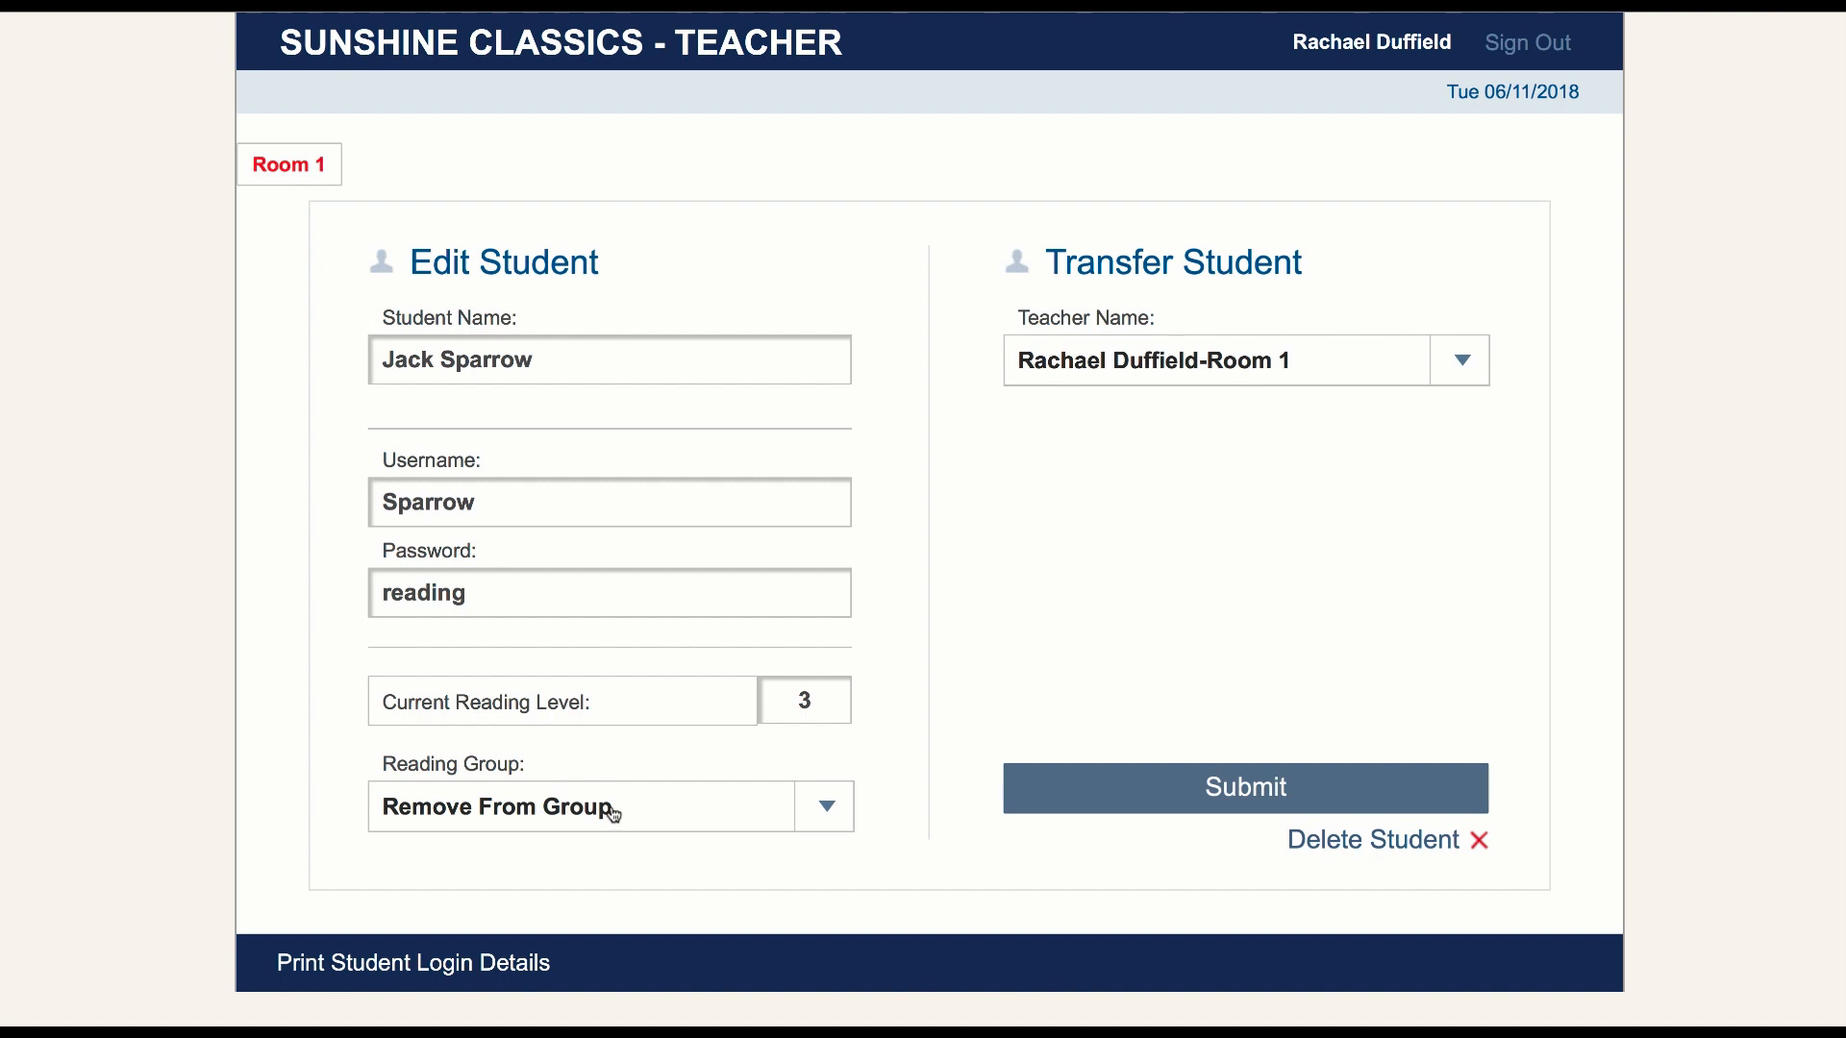
left_click(1470, 362)
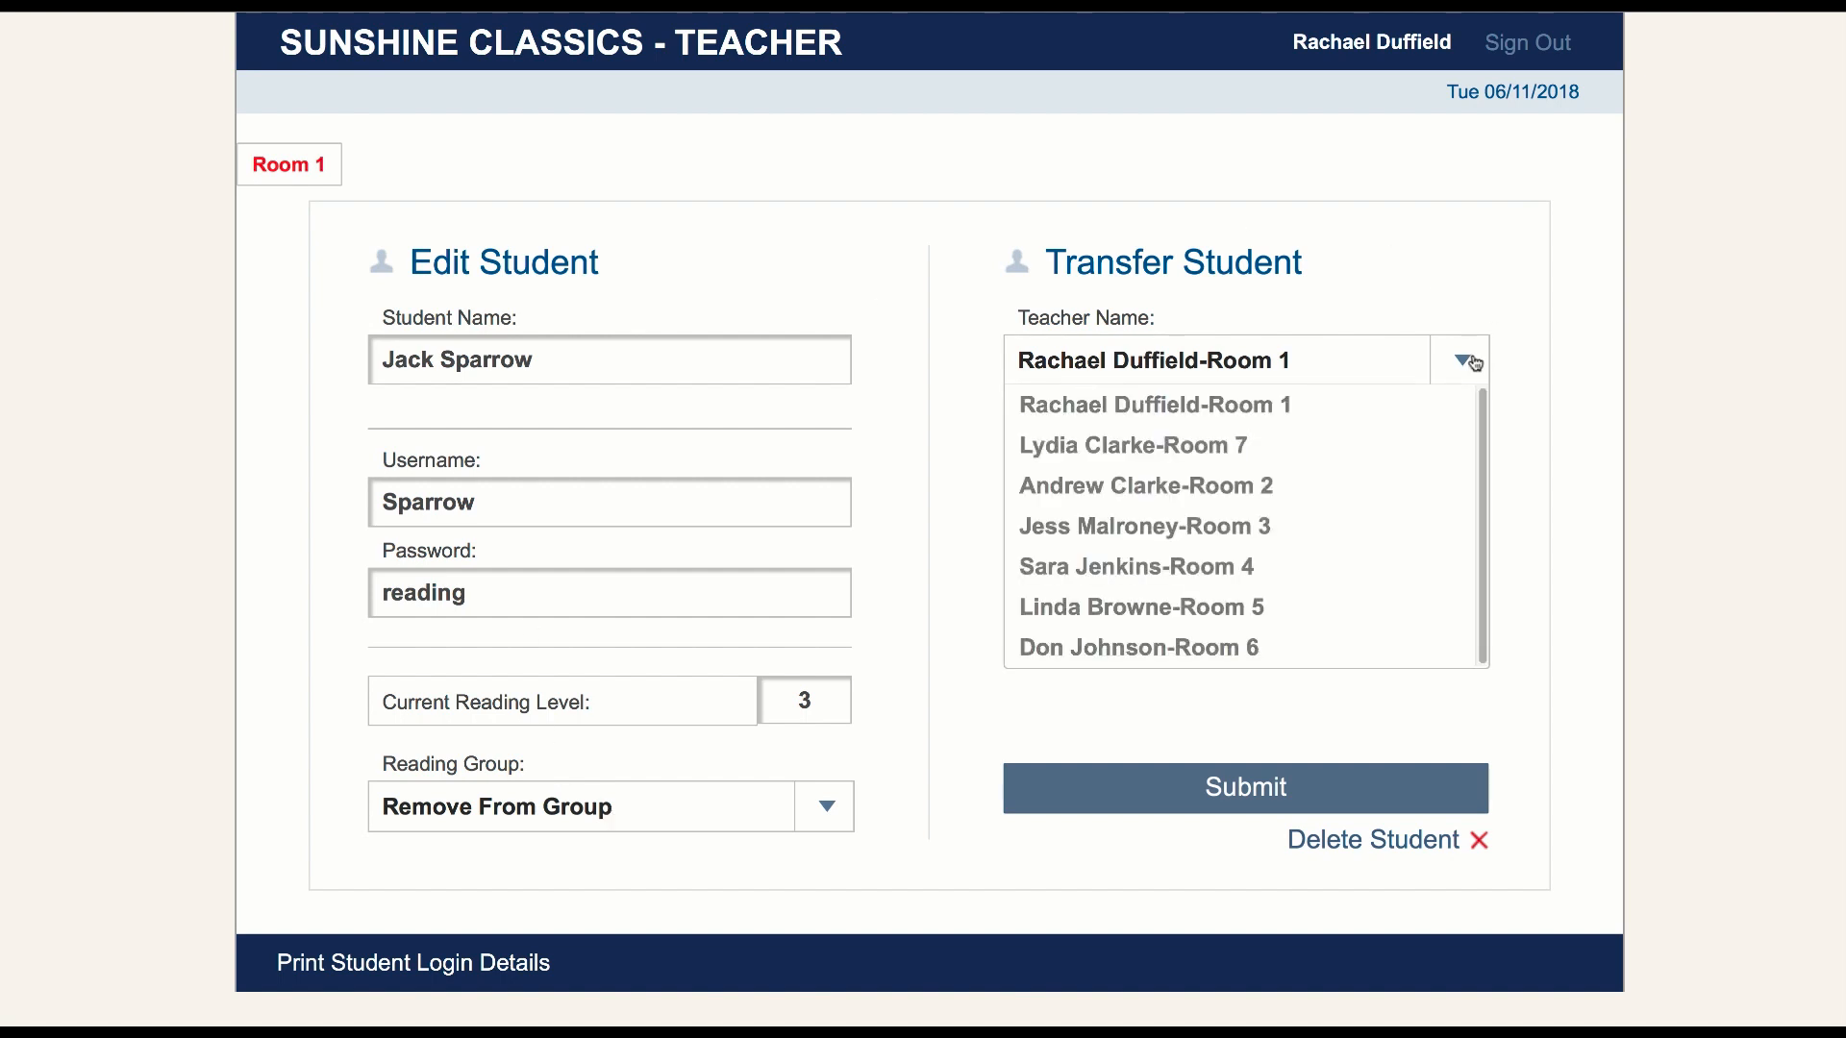
left_click(1315, 525)
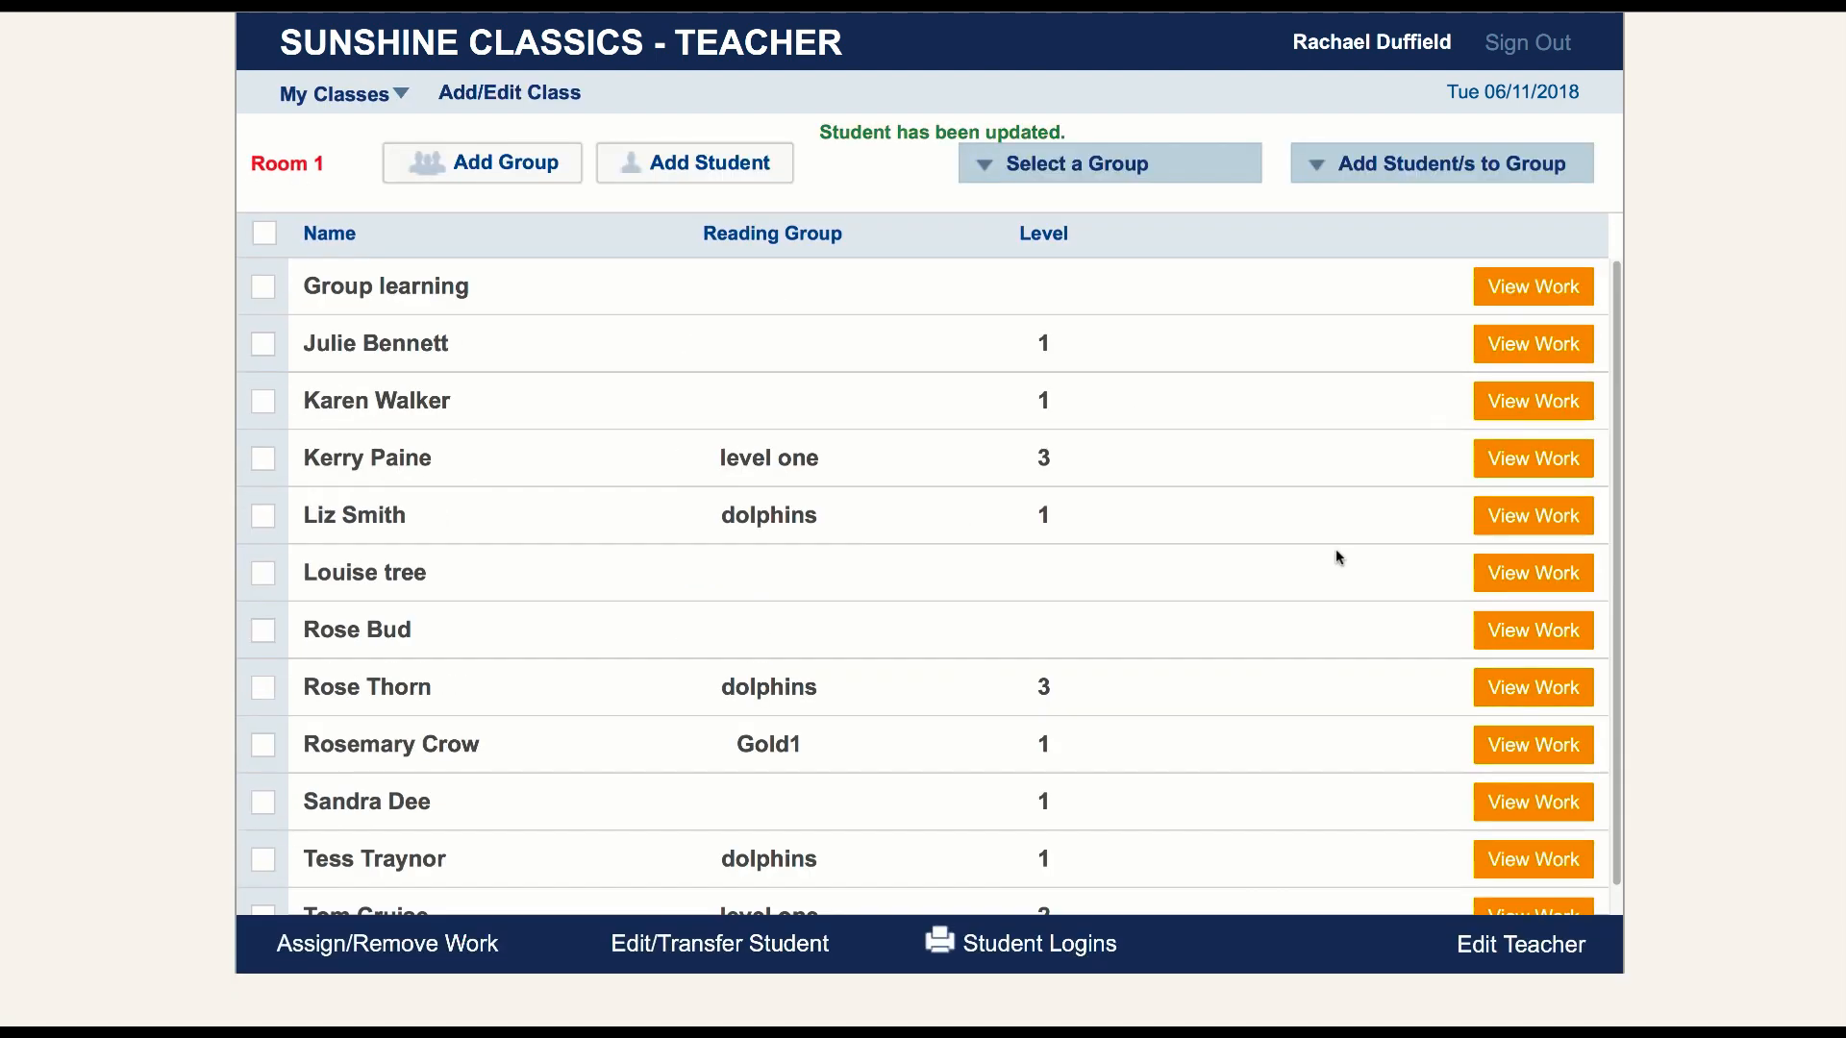
Open the record of the student listed directly below Group learning, and set reading level 2 with Remove From Group
left_click(263, 344)
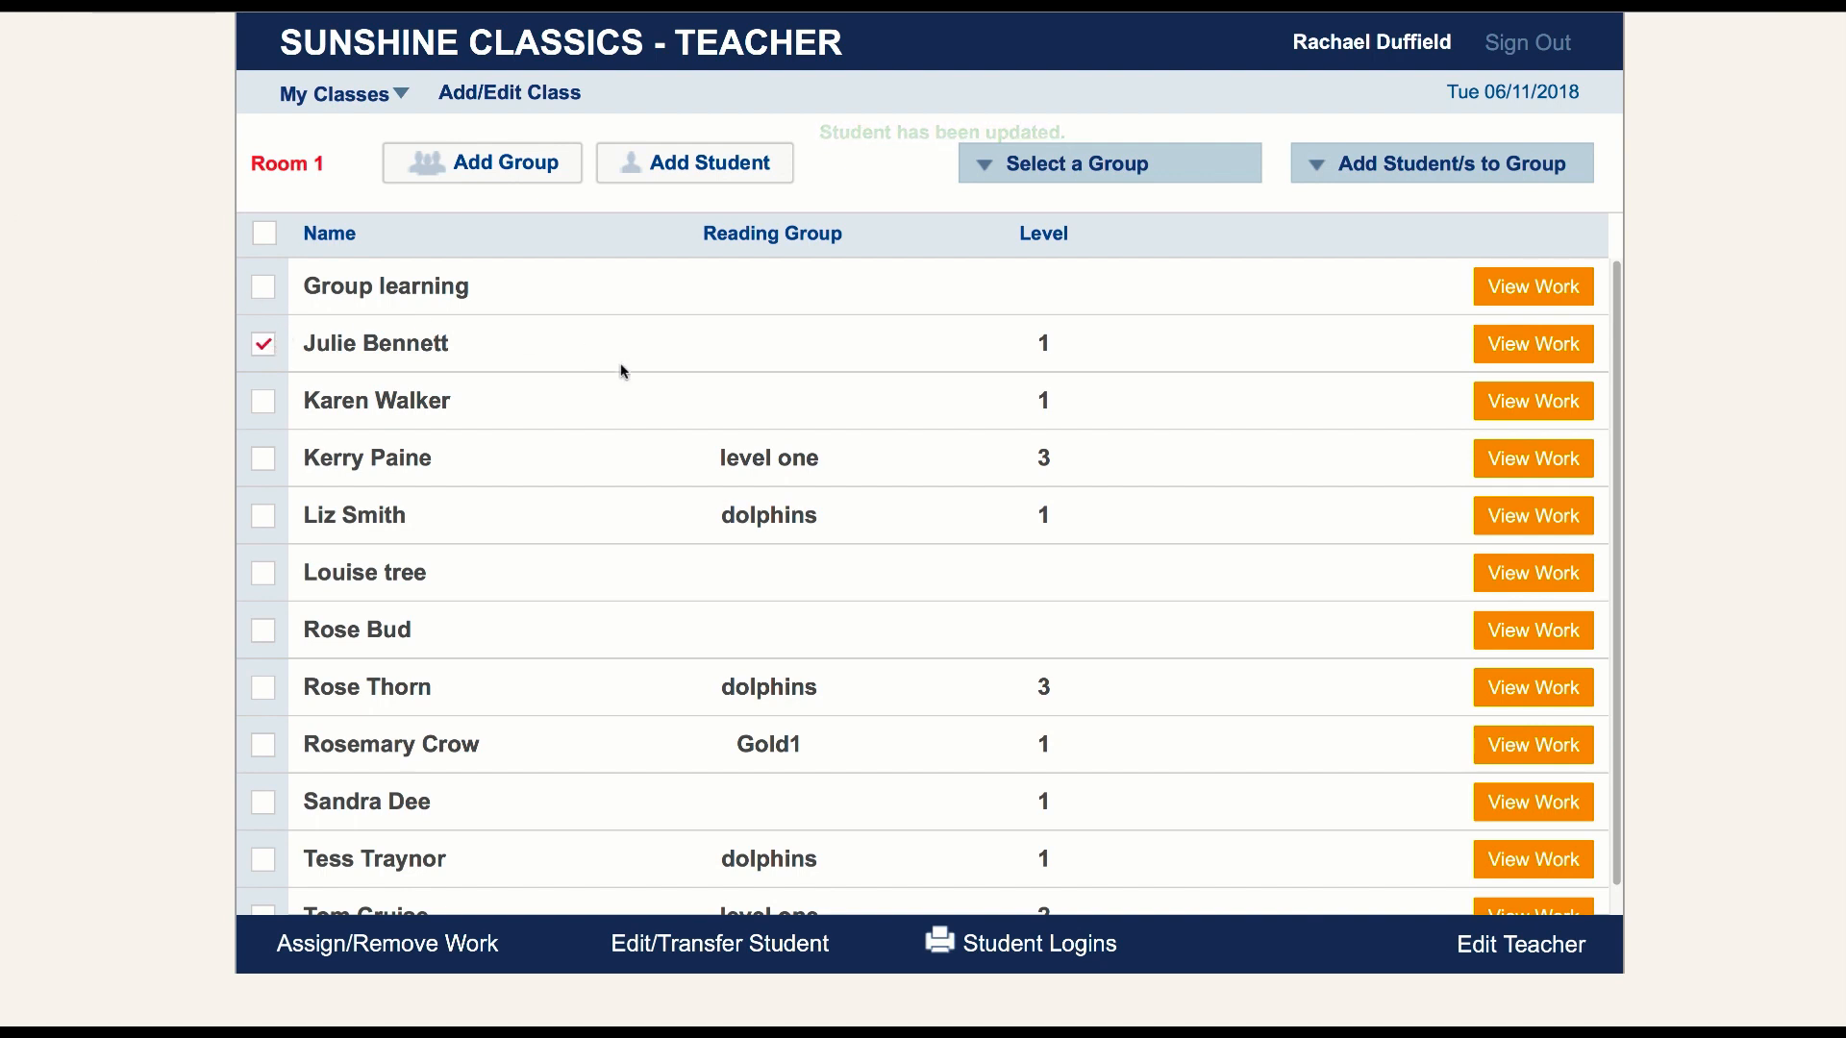
left_click(721, 947)
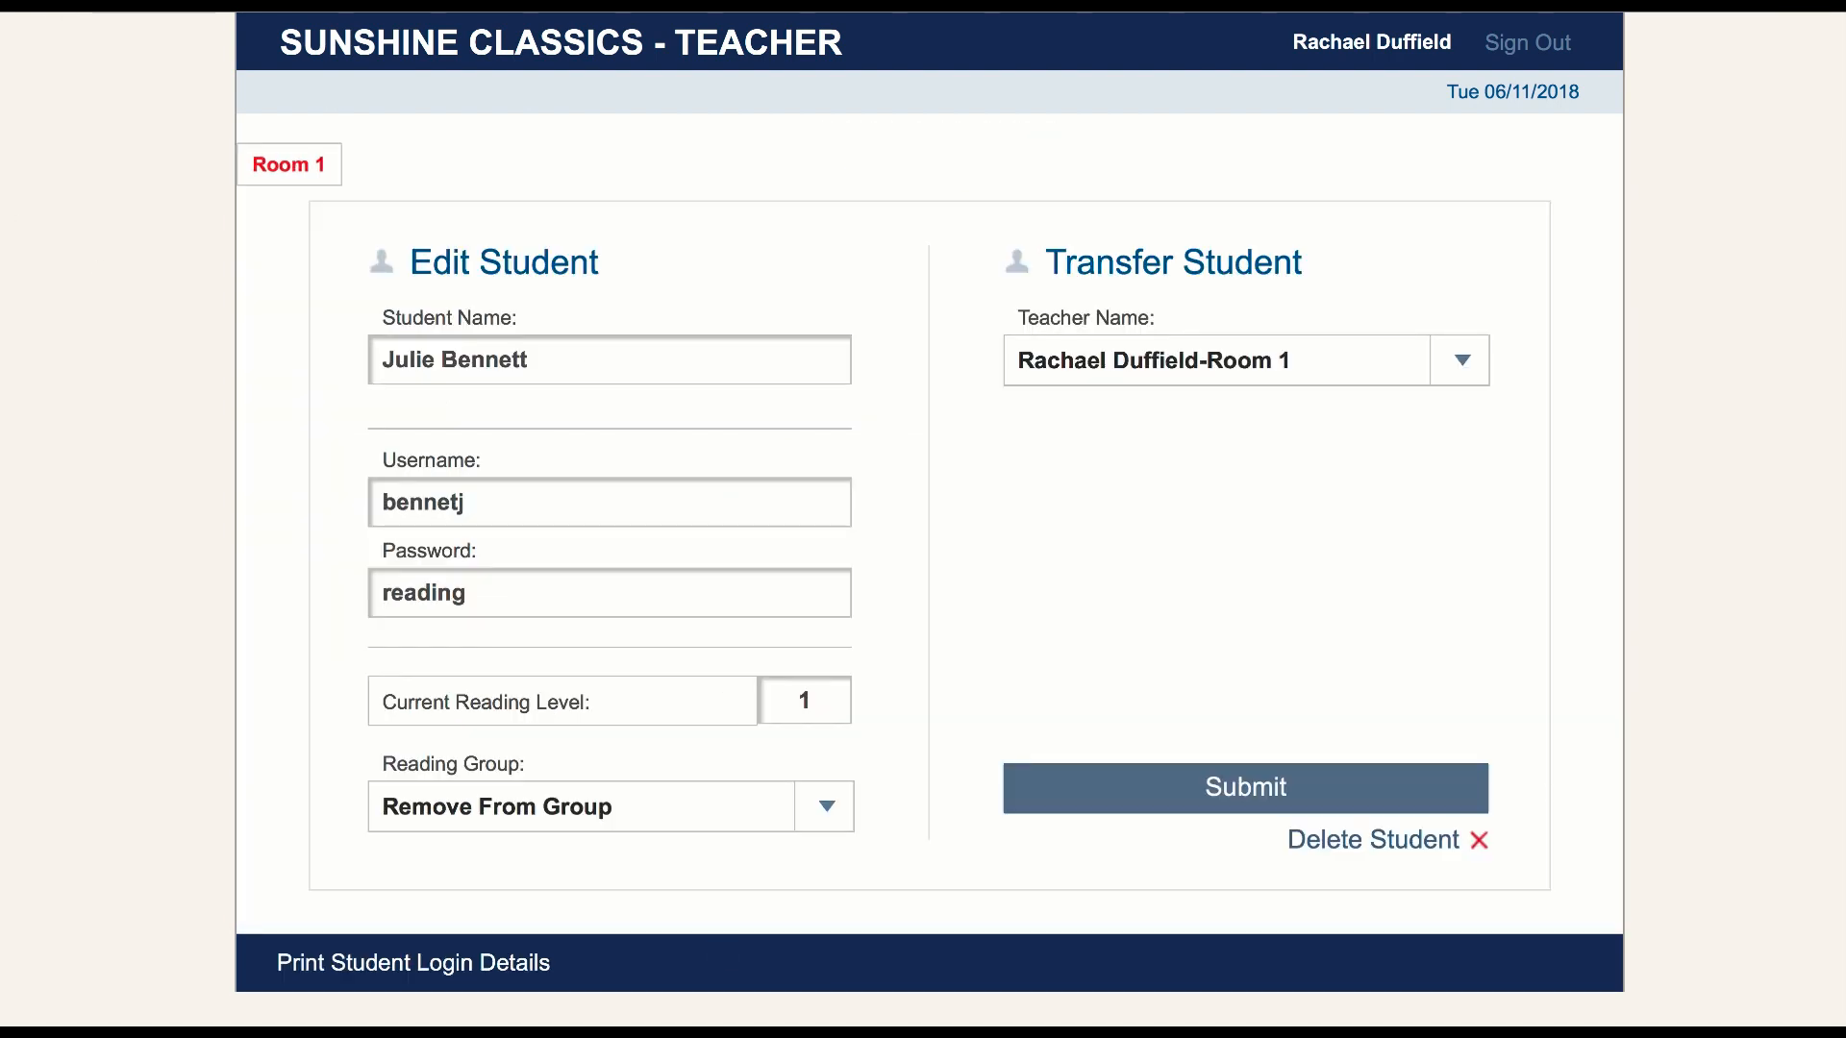
left_click(832, 709)
type("2")
left_click(832, 808)
left_click(659, 848)
Transfer this student to the Room 2 teacher's class and submit the record
left_click(1457, 366)
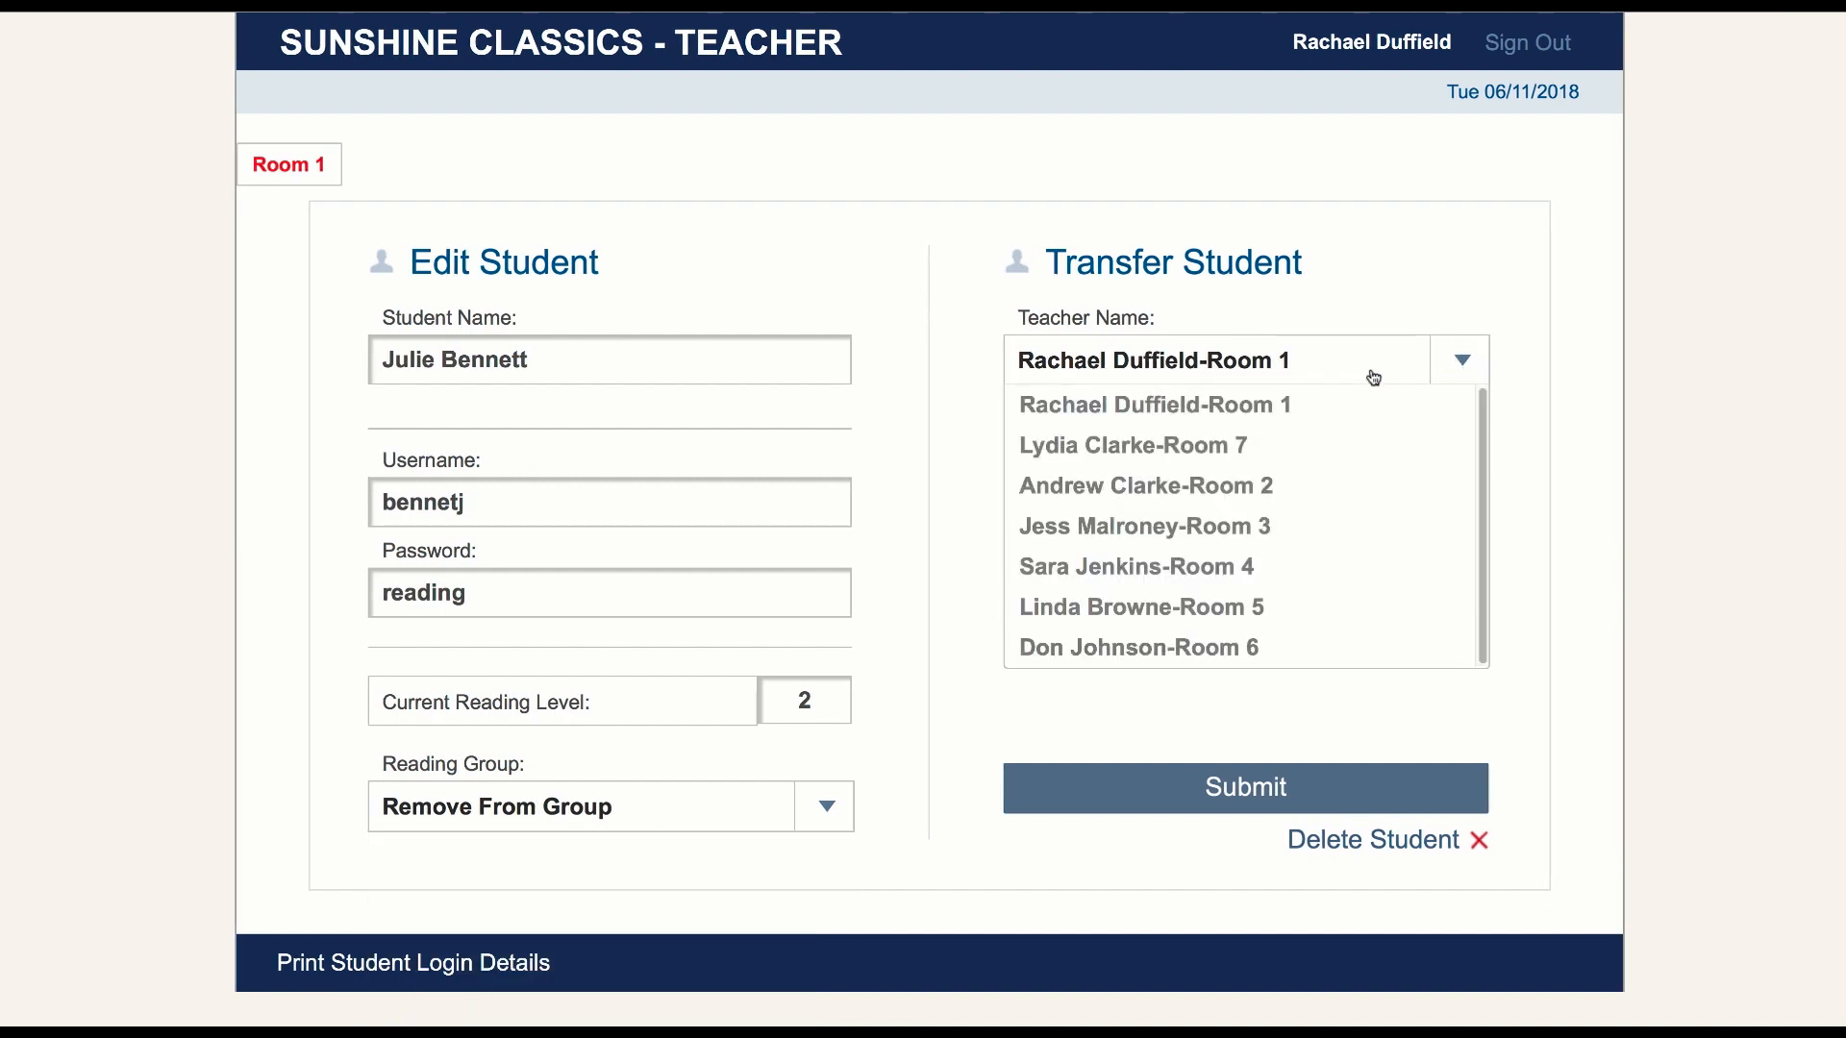
left_click(1168, 483)
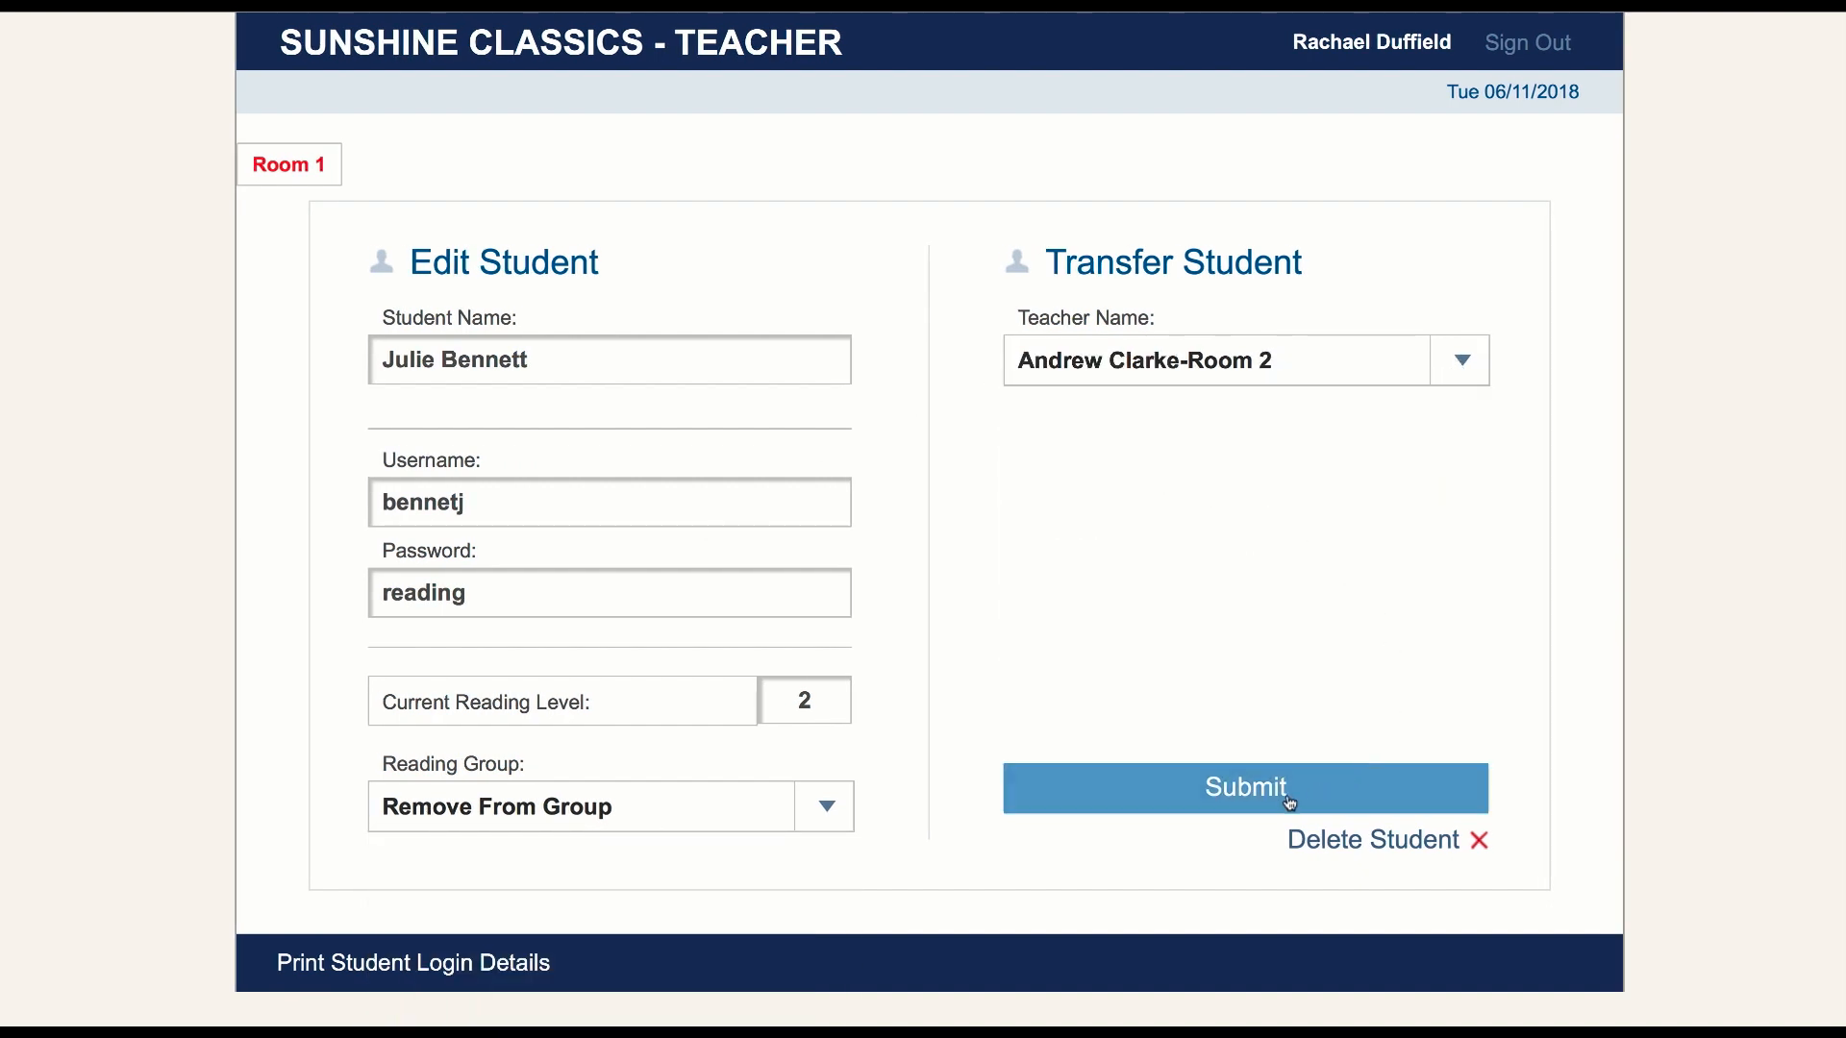
left_click(1238, 788)
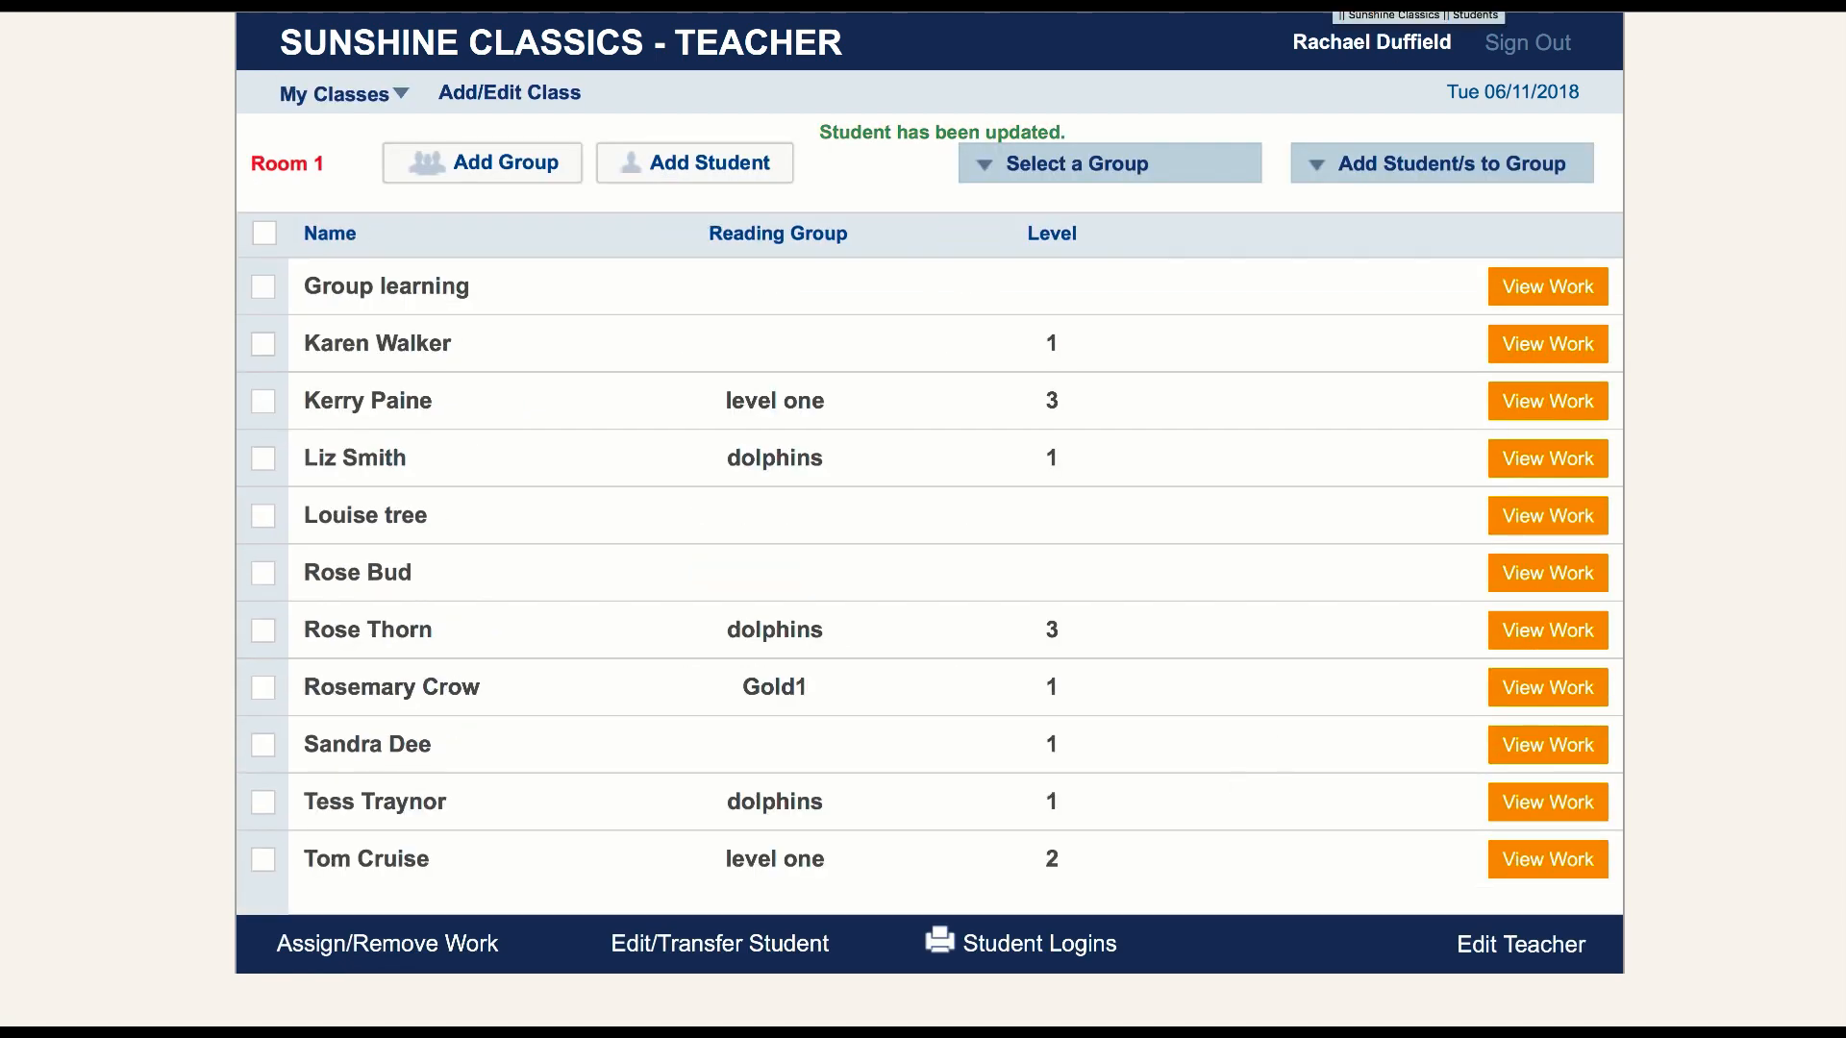
Permanently delete the level 1 student listed directly below Group learning in Room 1
left_click(264, 346)
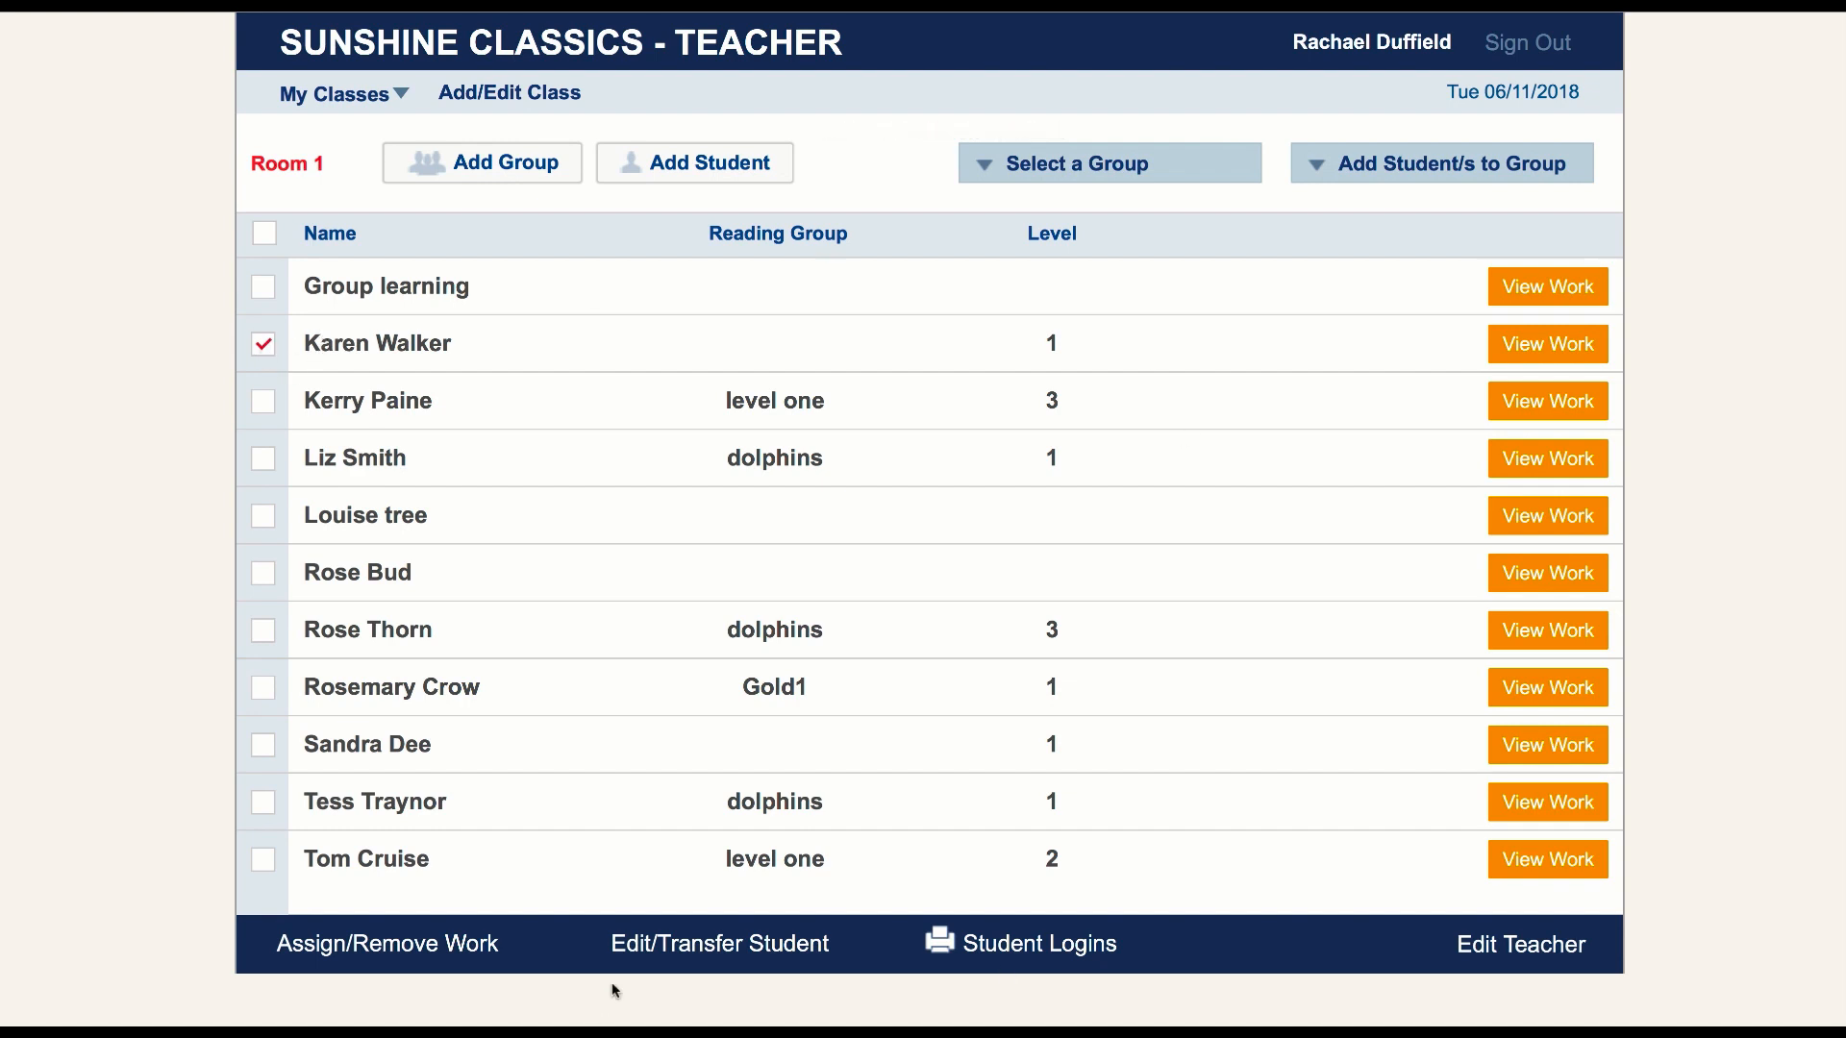
left_click(700, 947)
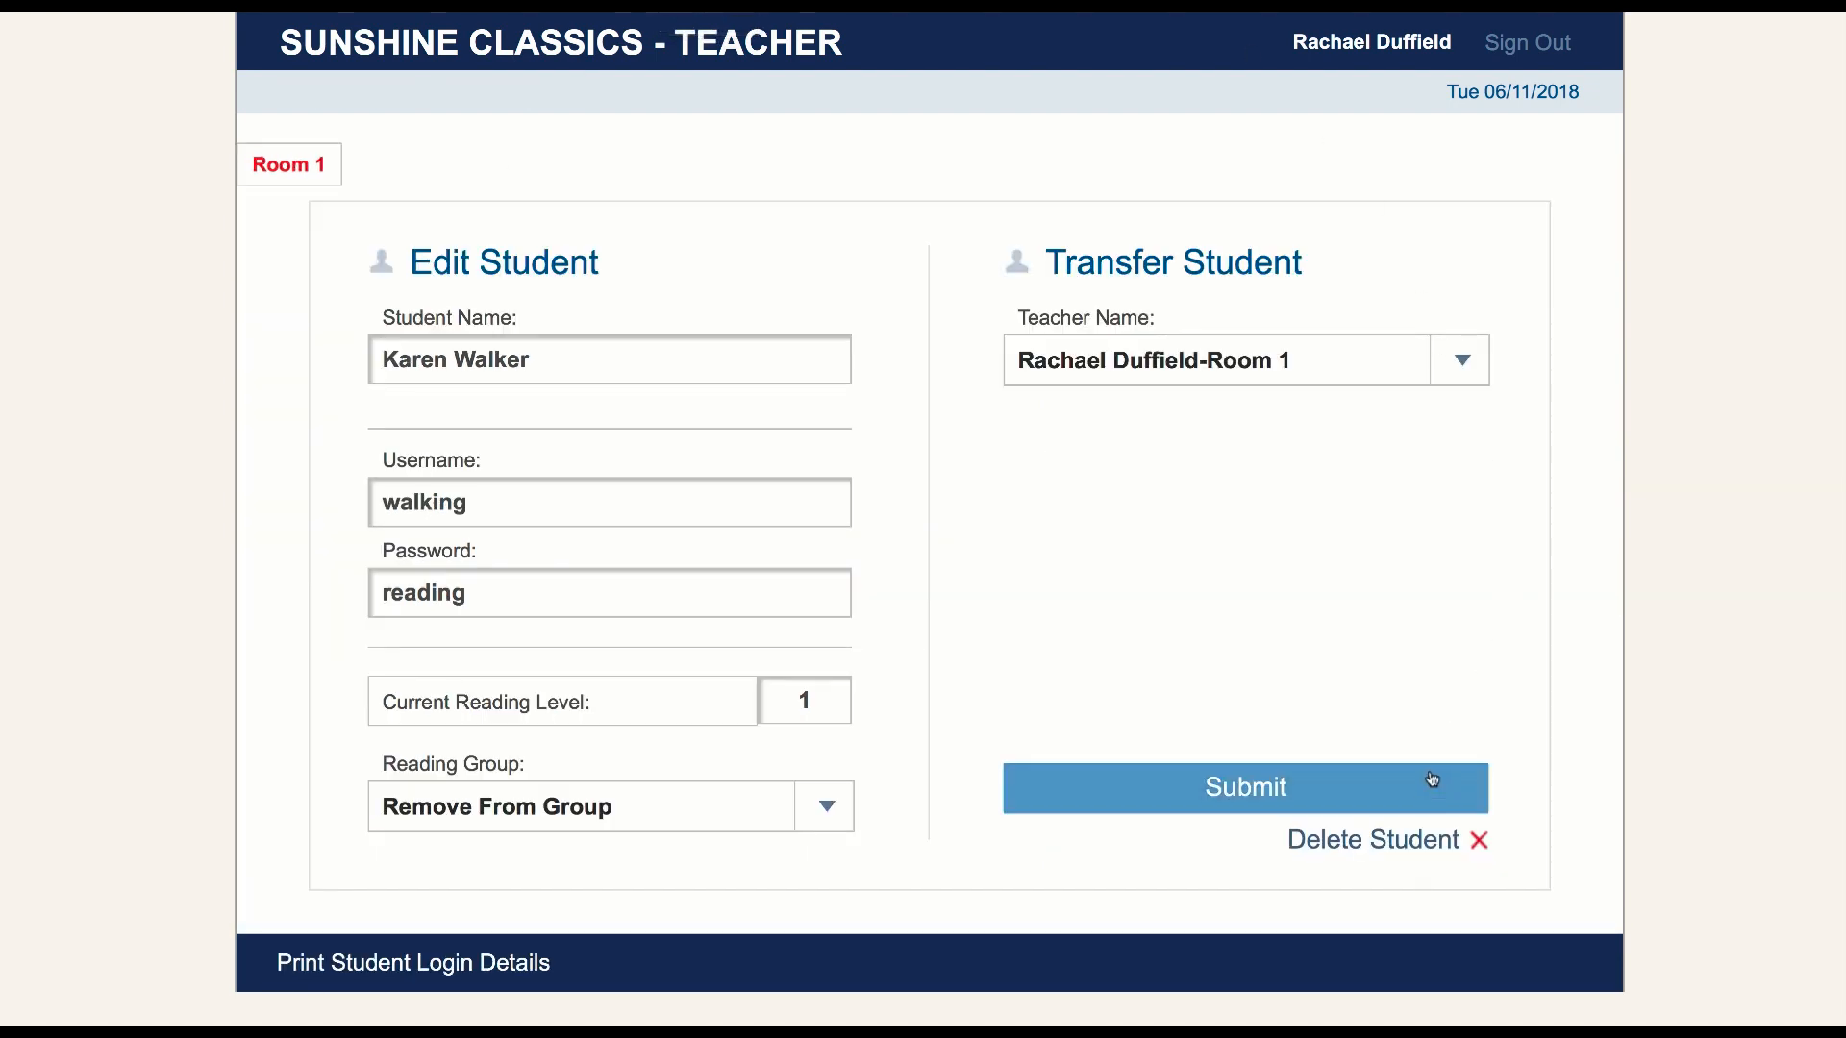
left_click(1417, 838)
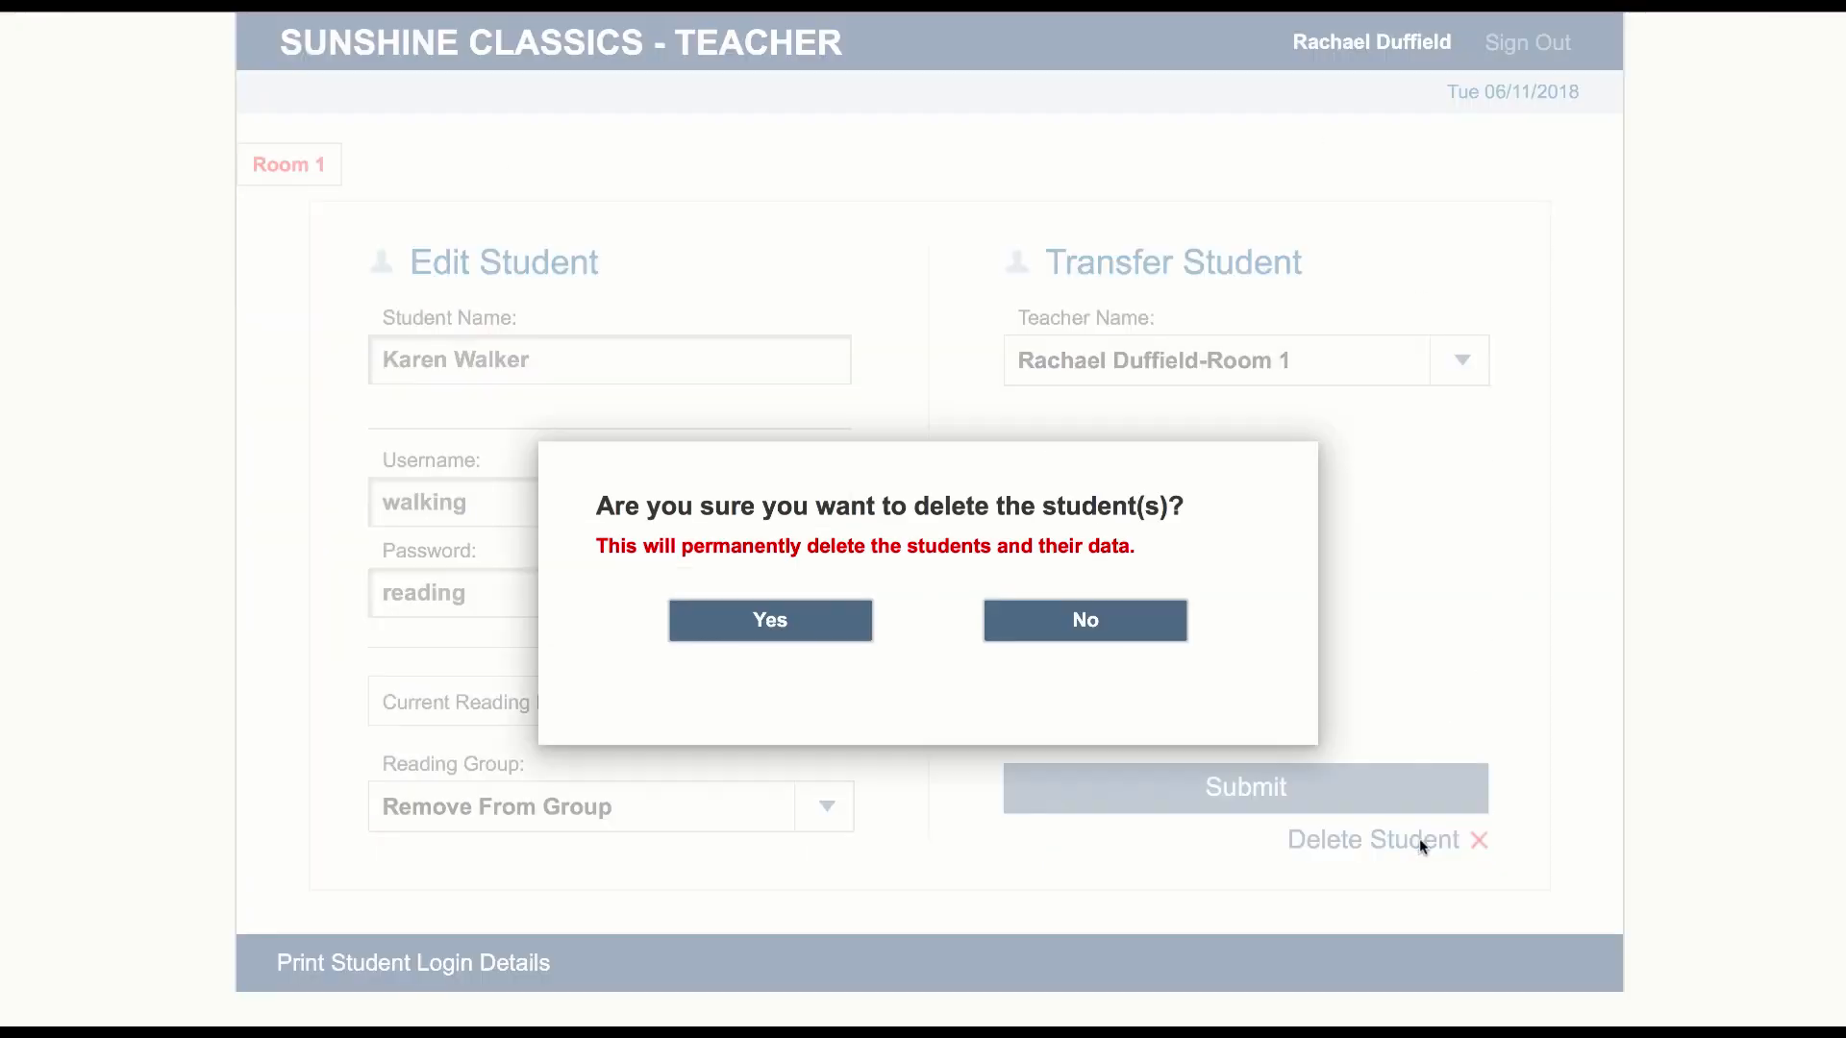
left_click(772, 621)
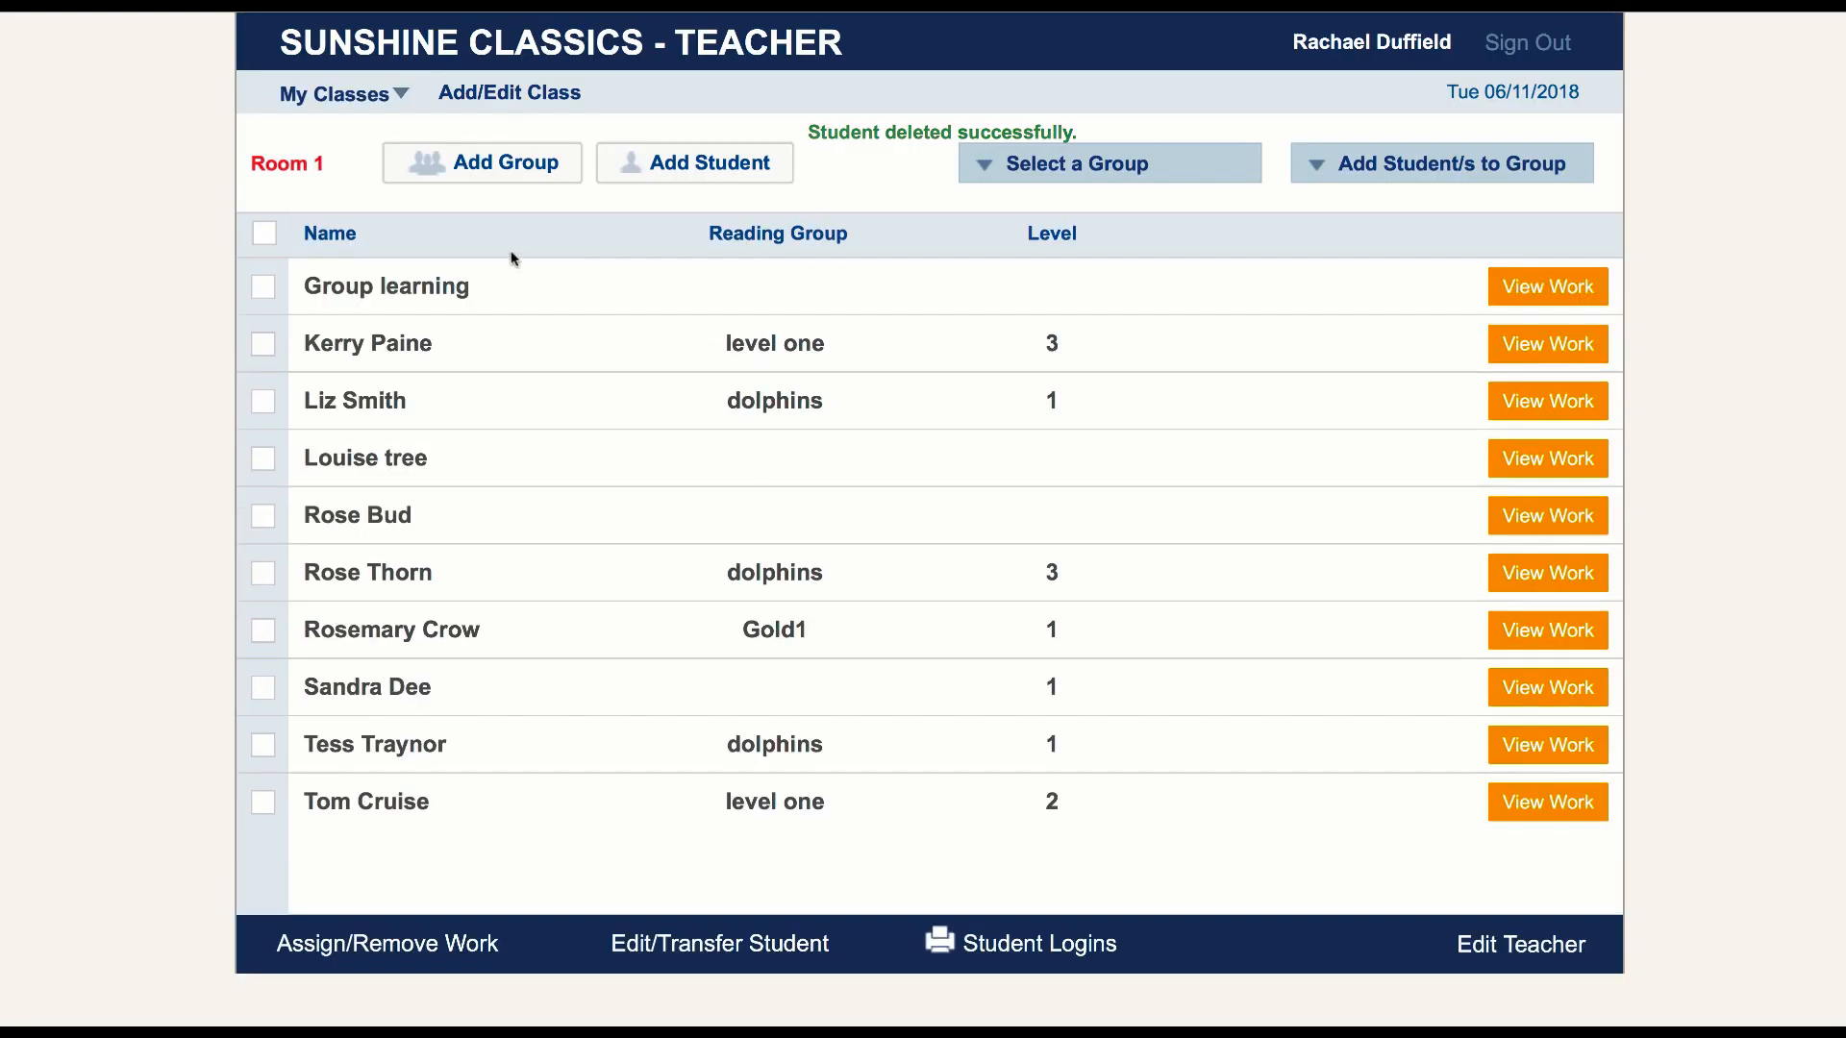
Open the record of the level 3 student in group level one, check the transfer choices, and return to Room 1
left_click(264, 346)
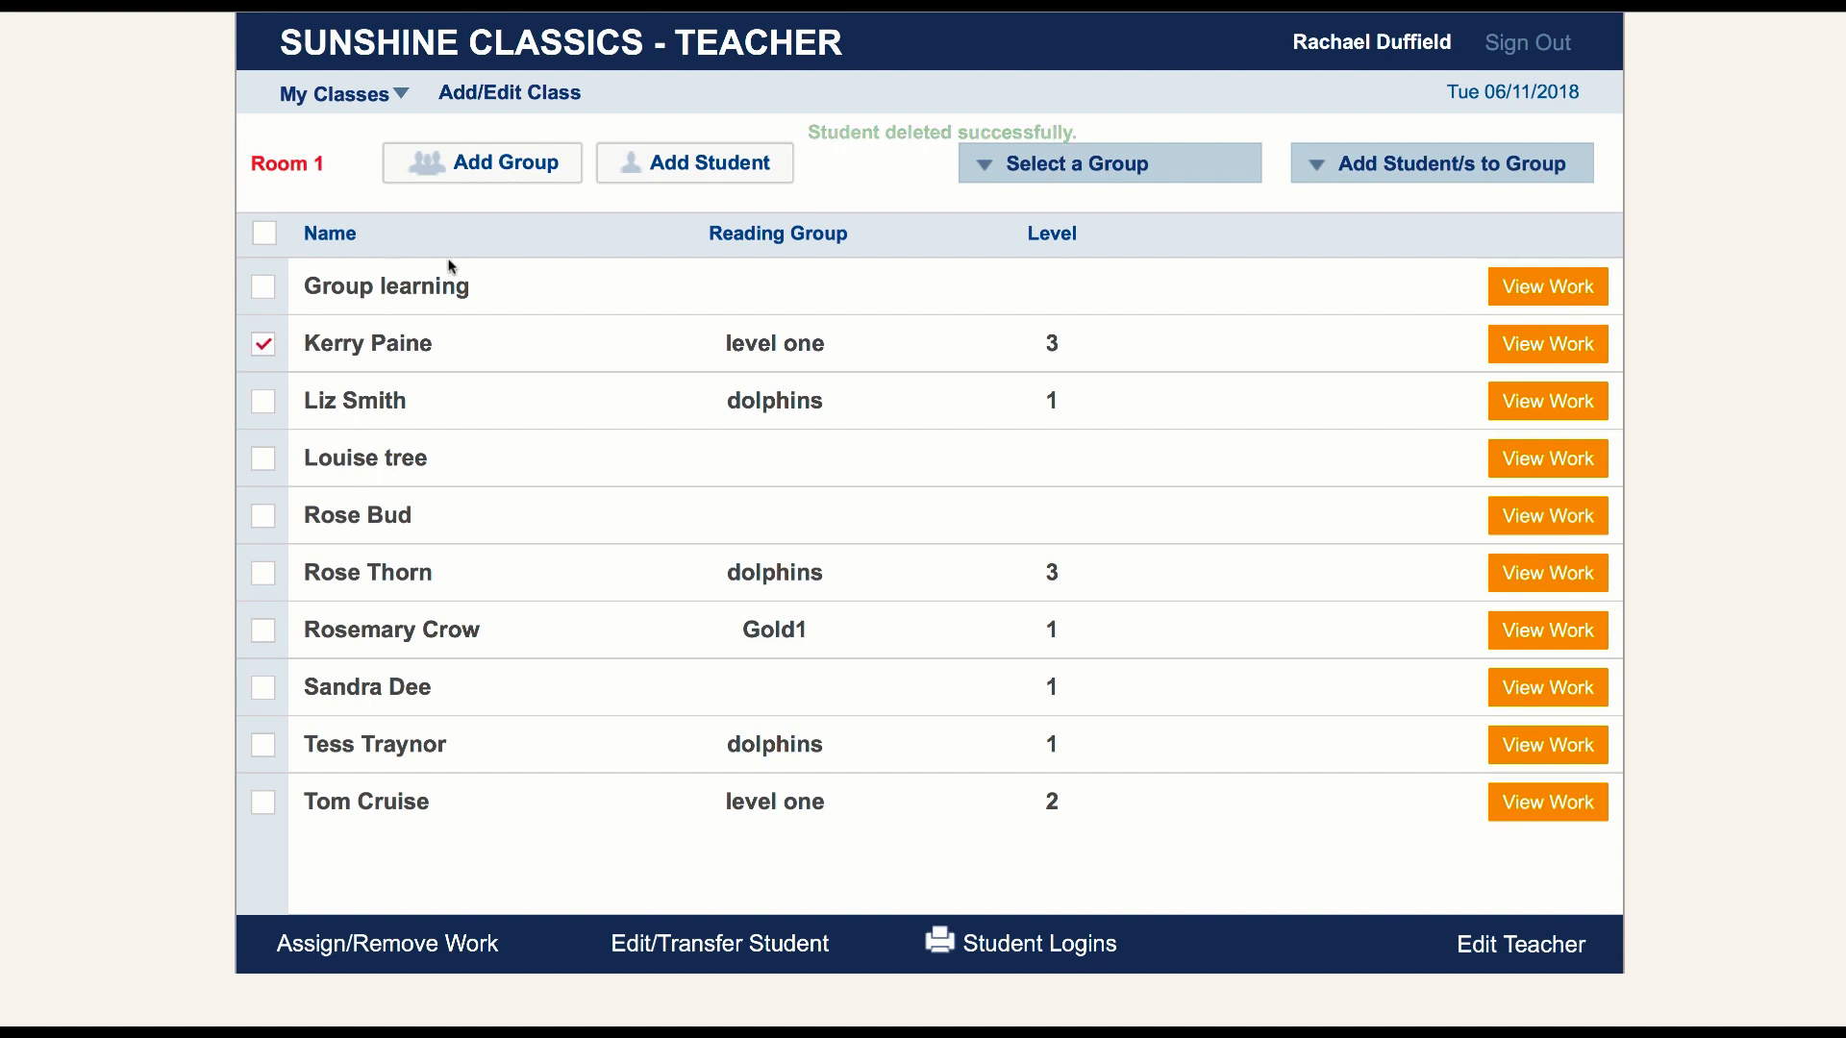
left_click(717, 945)
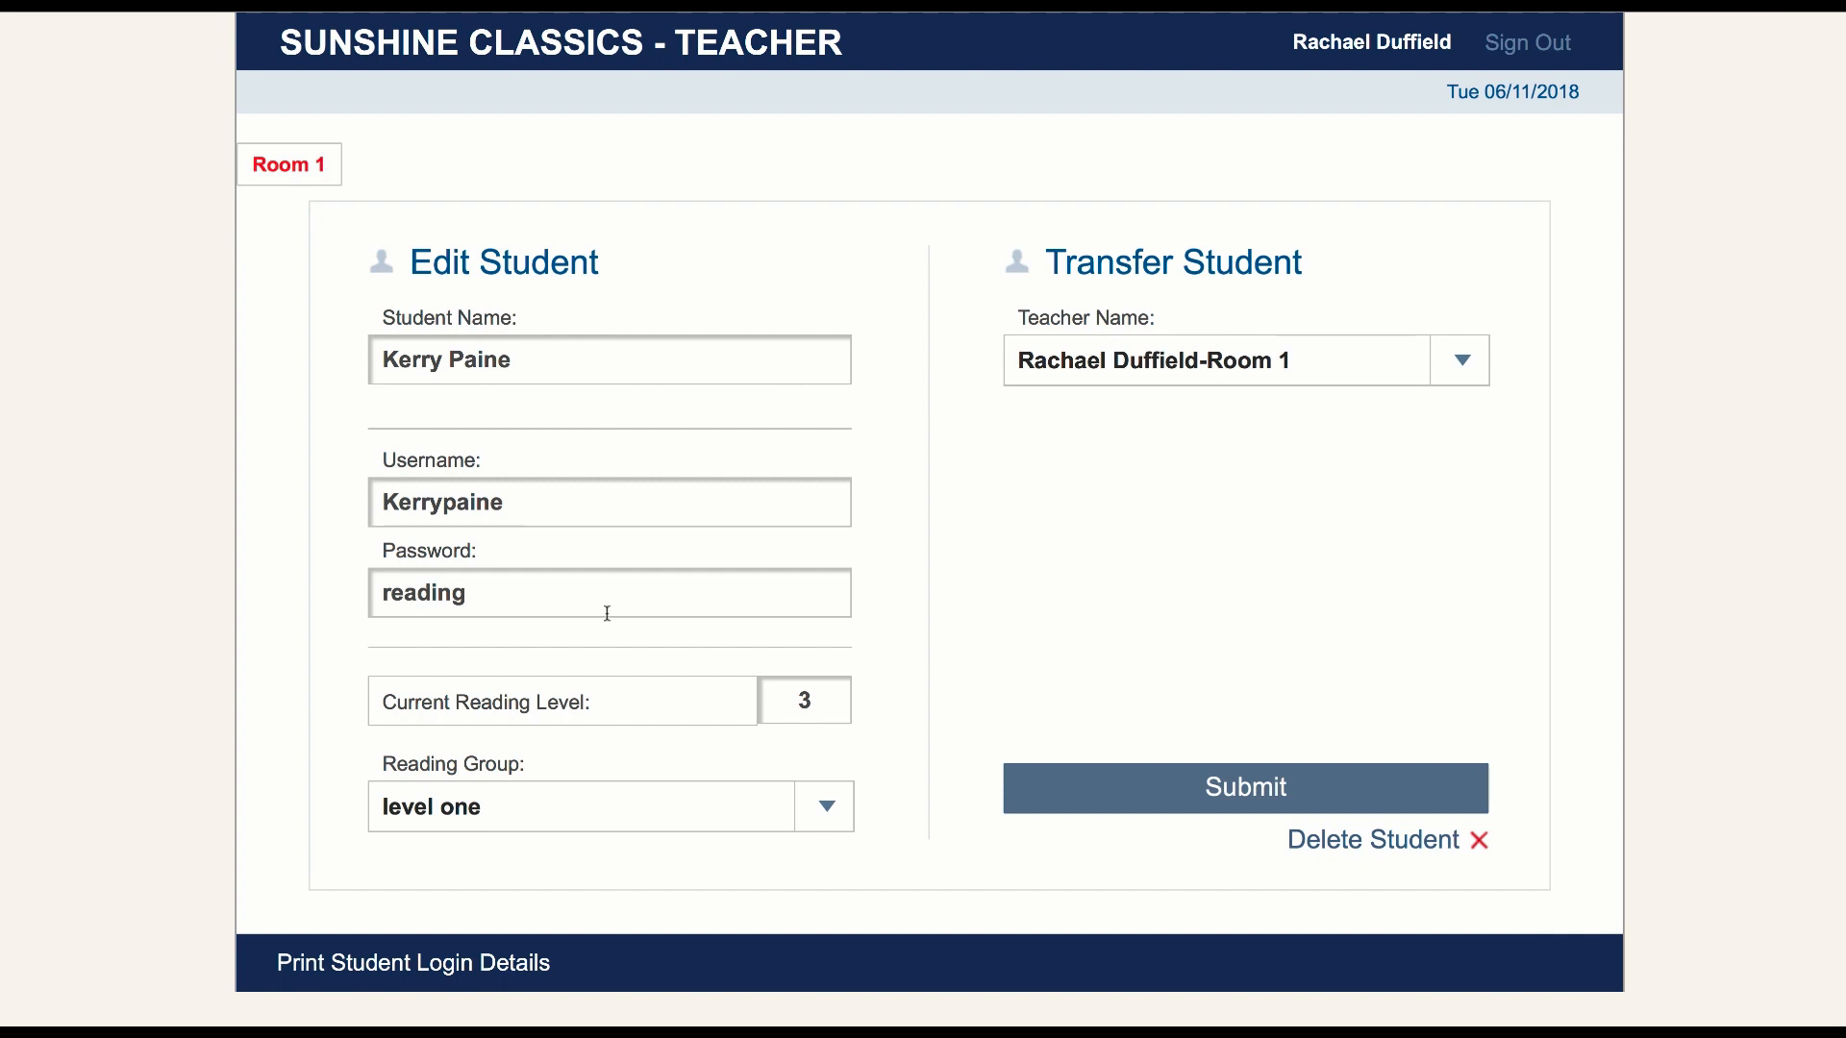
left_click(1454, 362)
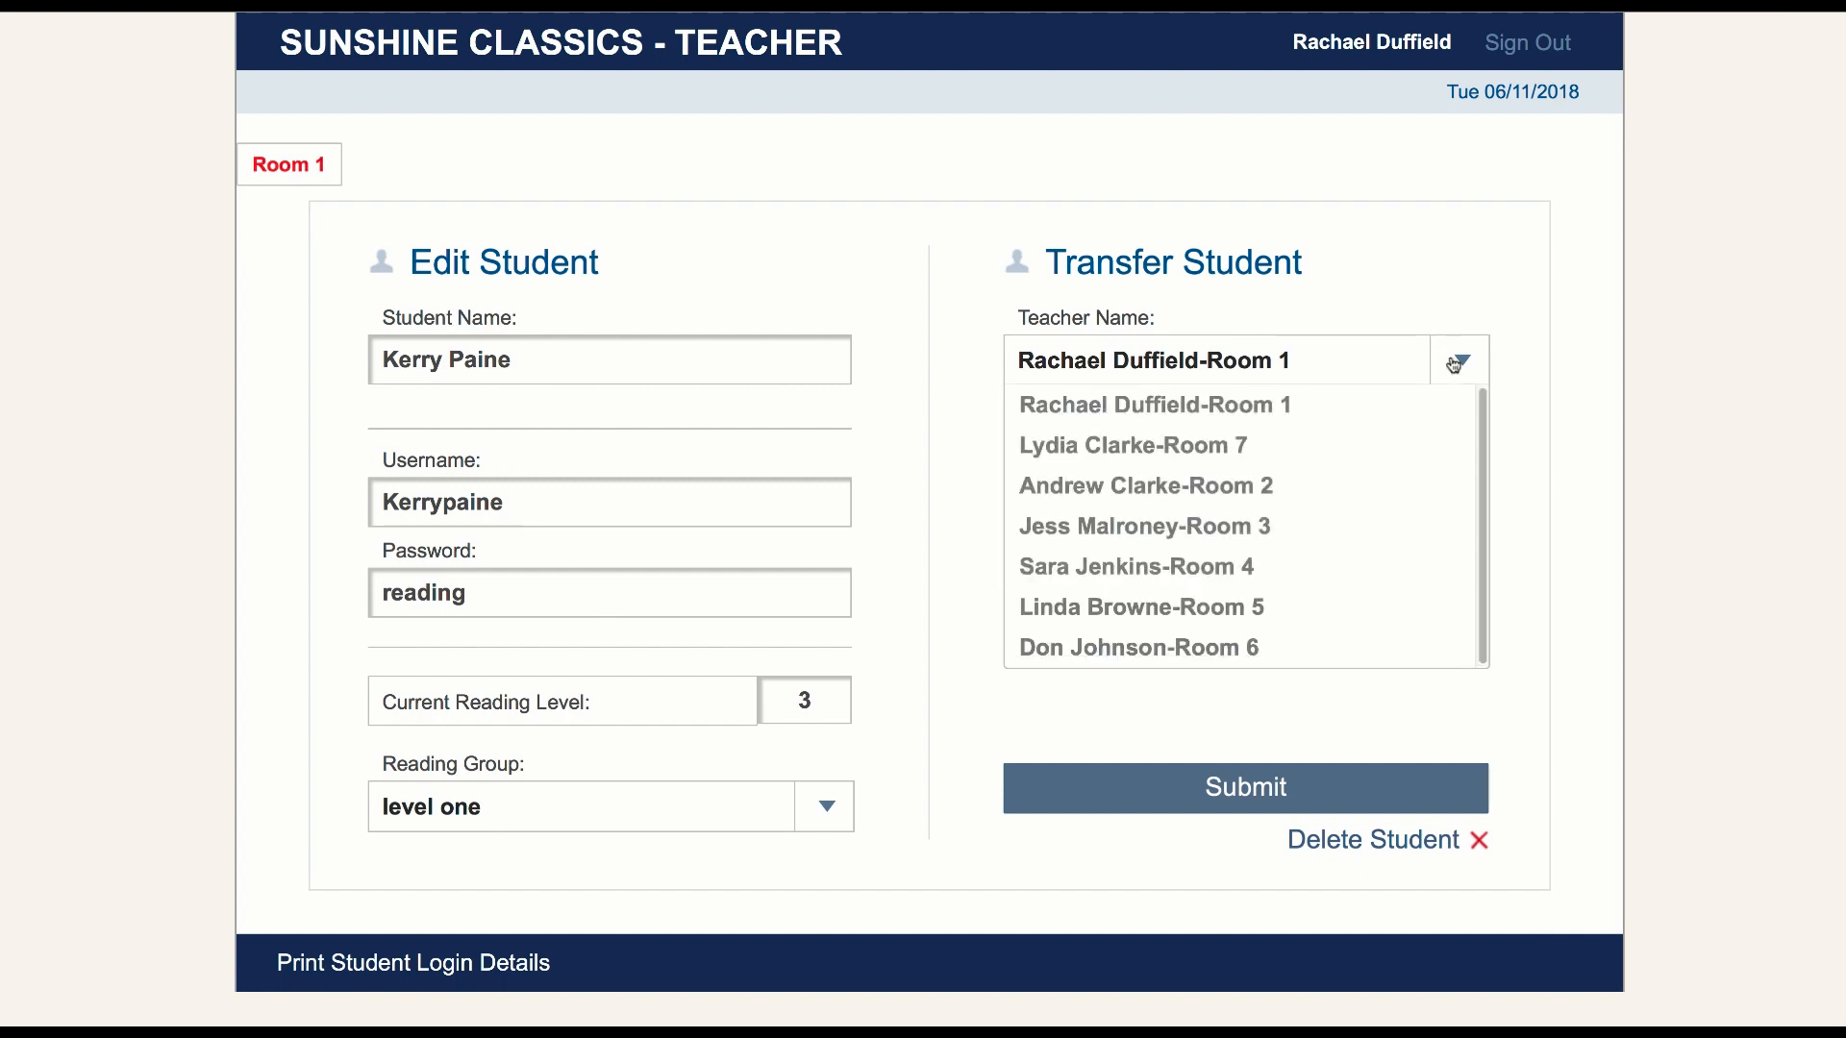
left_click(1195, 876)
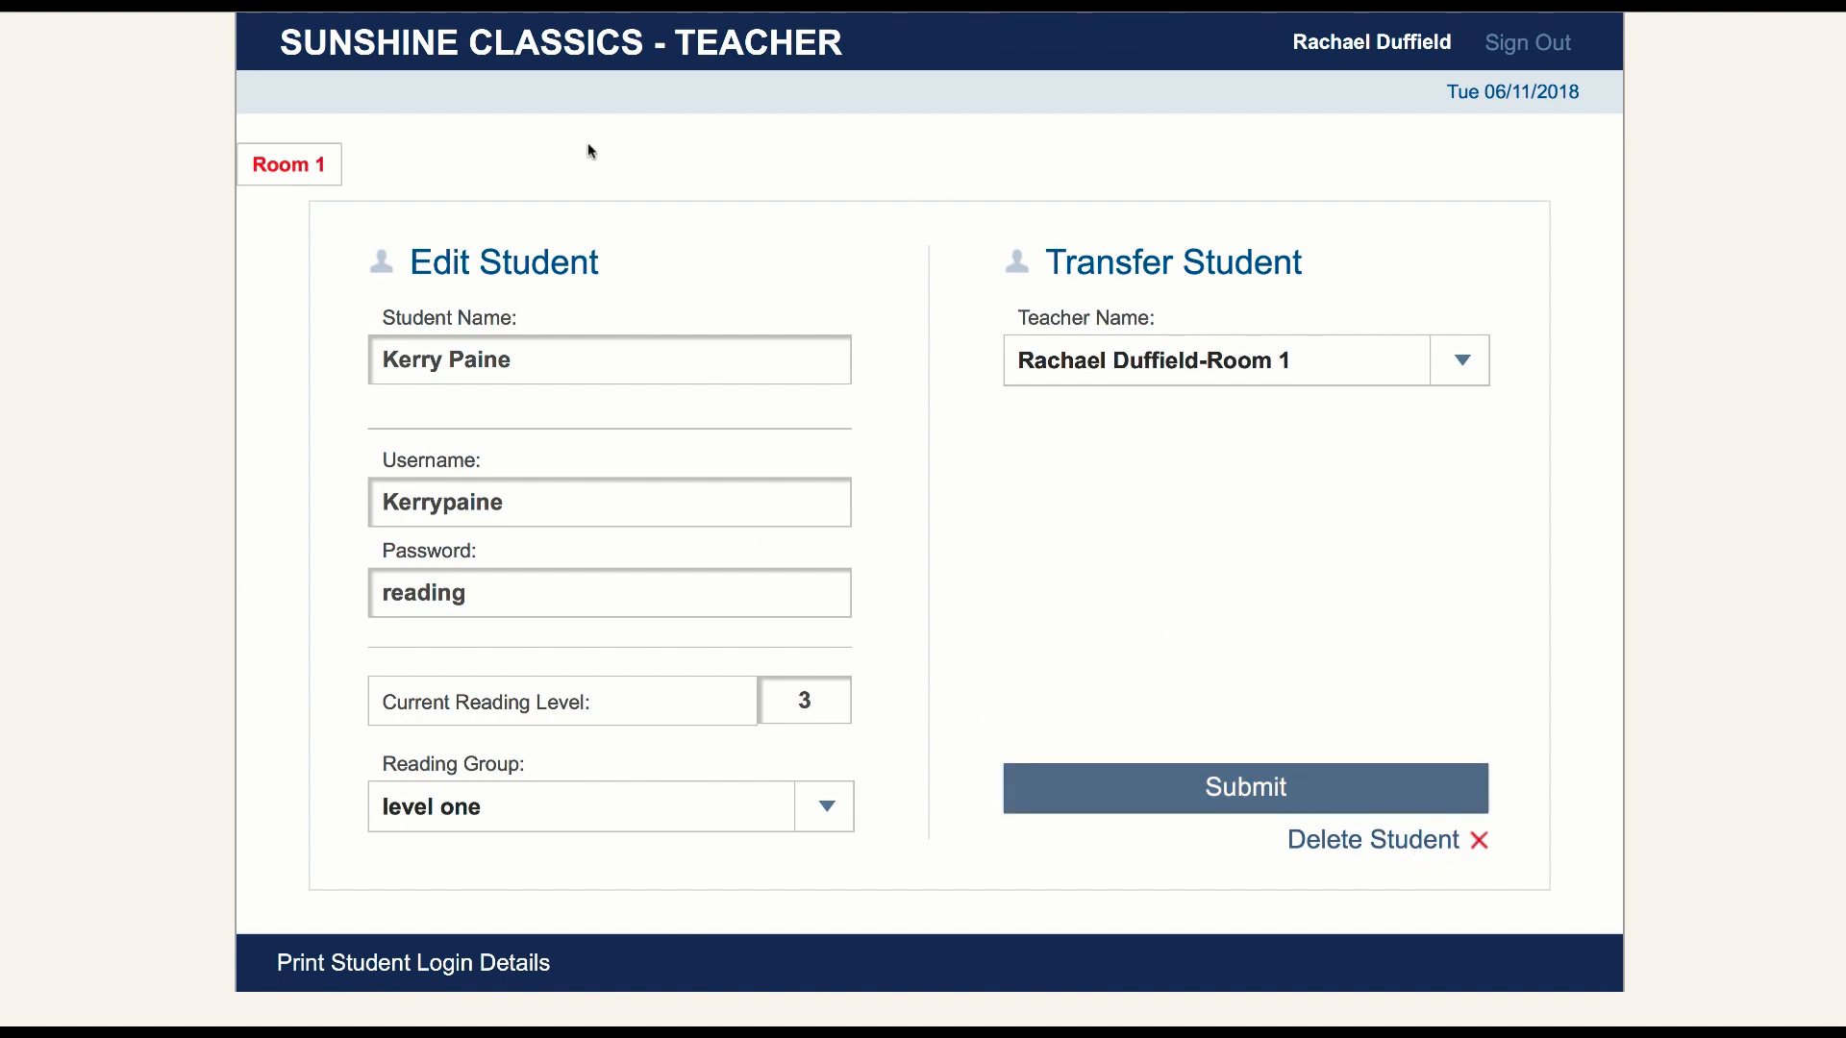
left_click(294, 170)
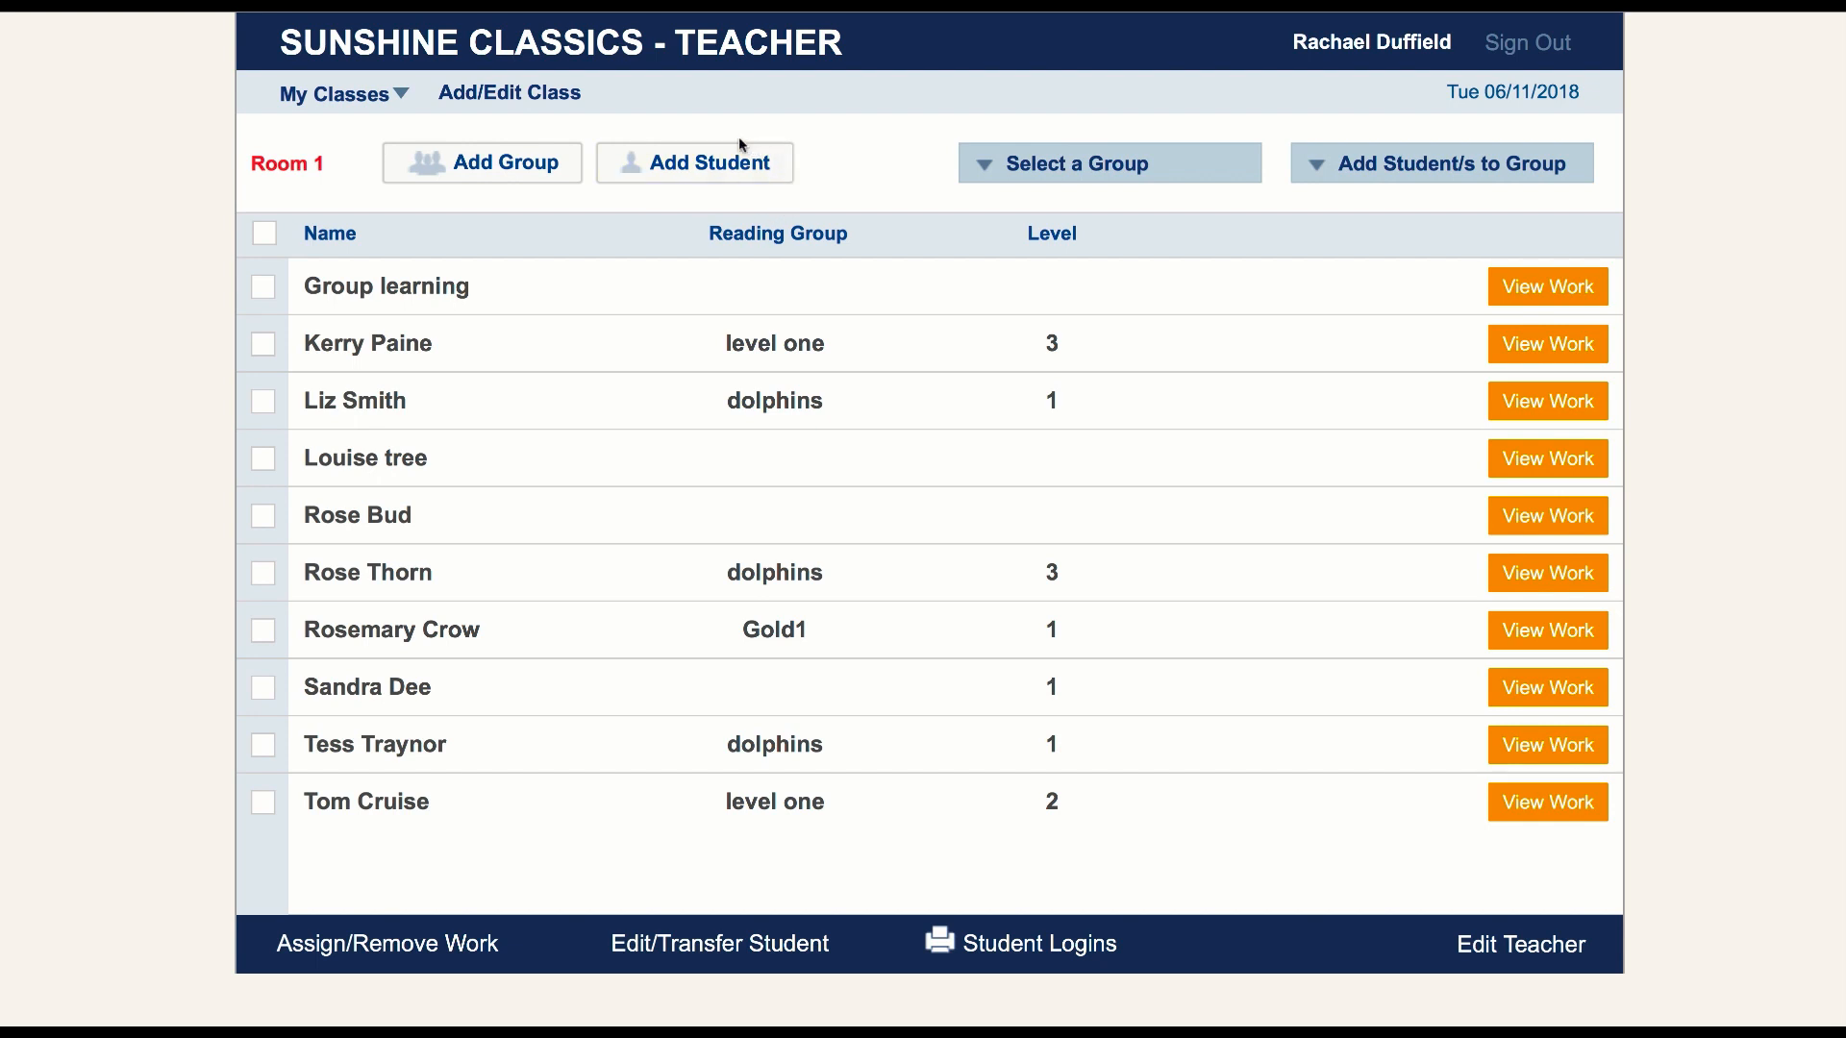
Start adding a new student to Room 1 and enter the student's full name
left_click(707, 169)
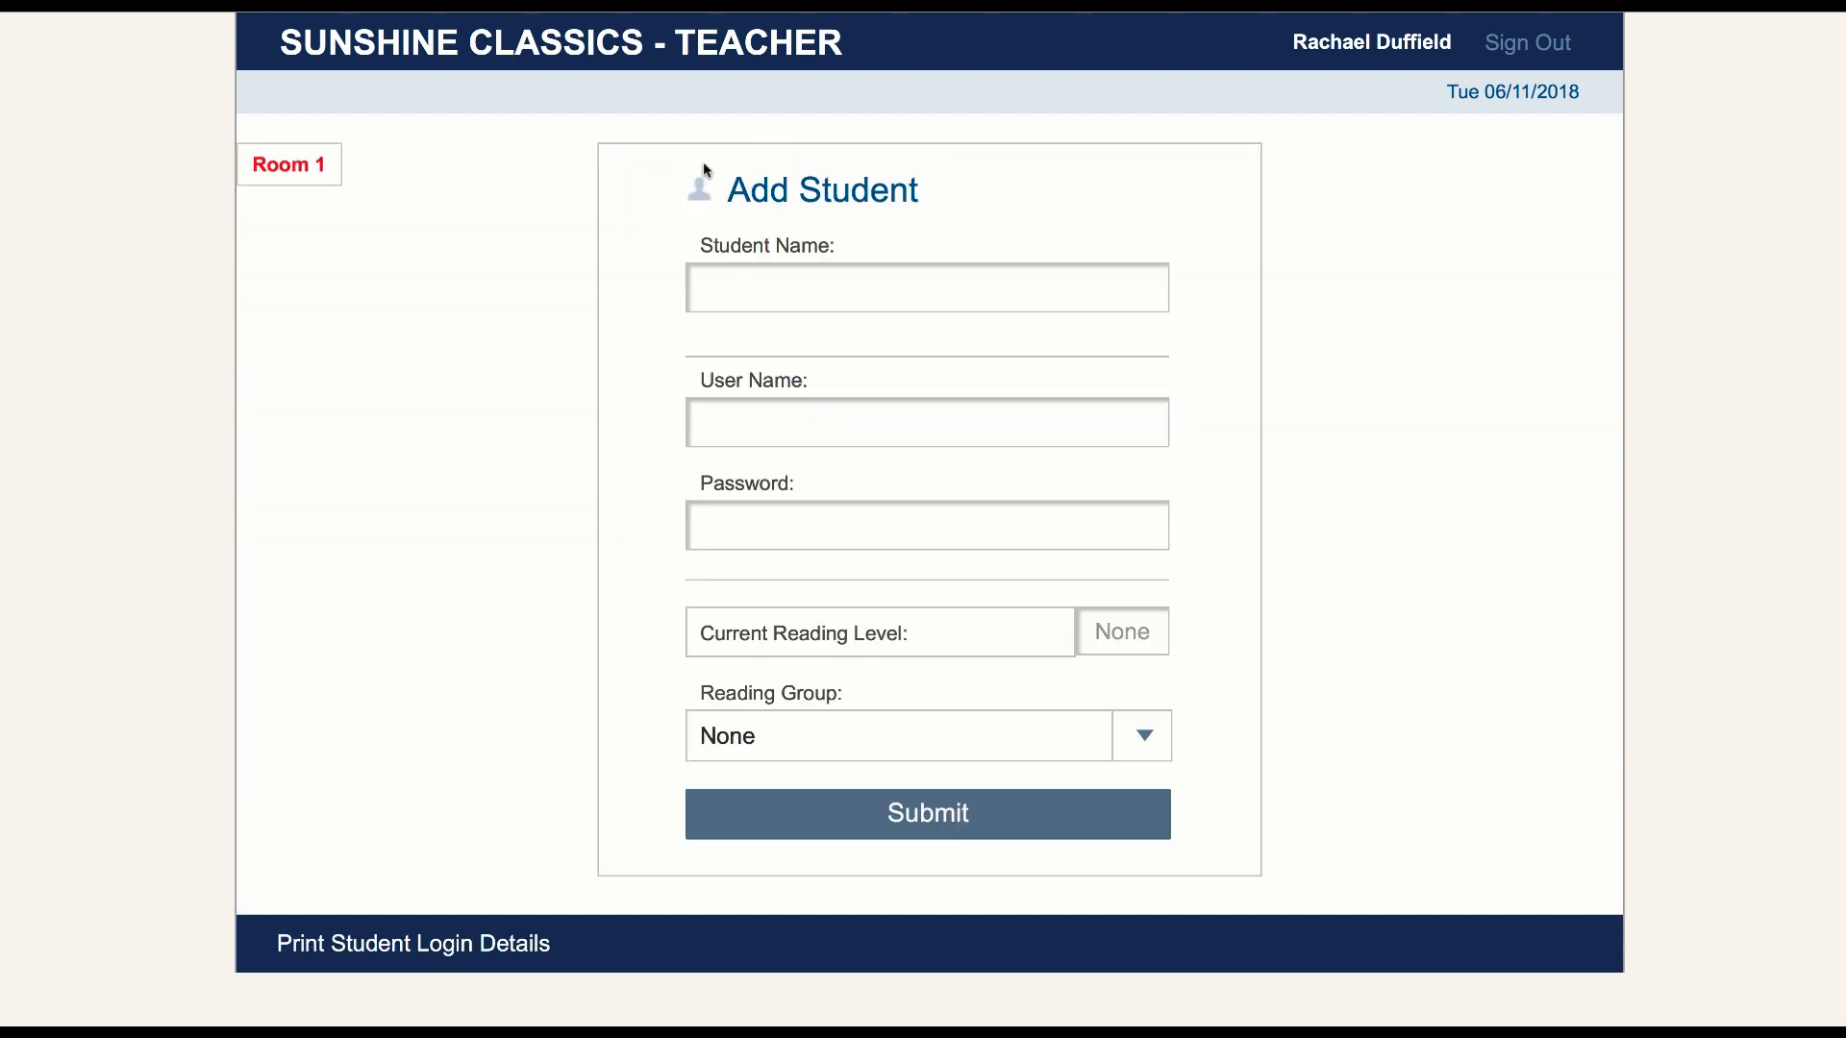
left_click(712, 281)
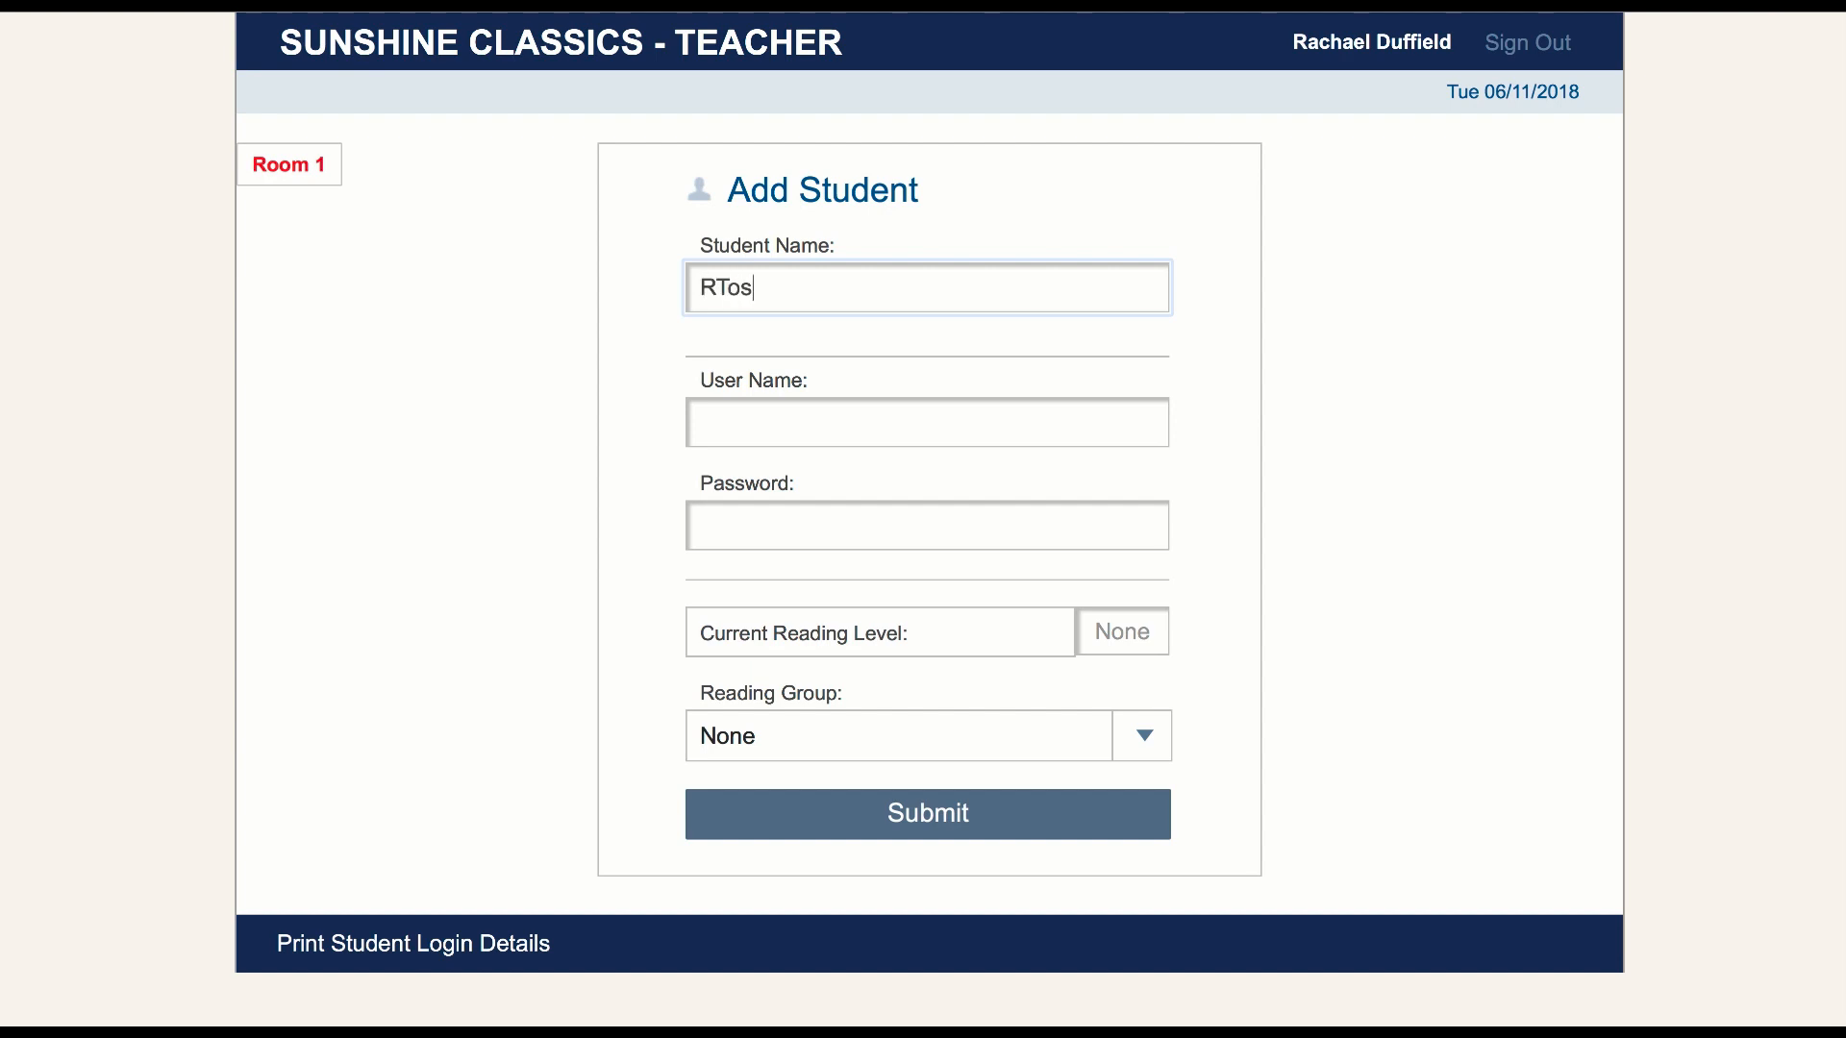
Give the new student the user name "buddies" and fill in the student's password
left_click(741, 406)
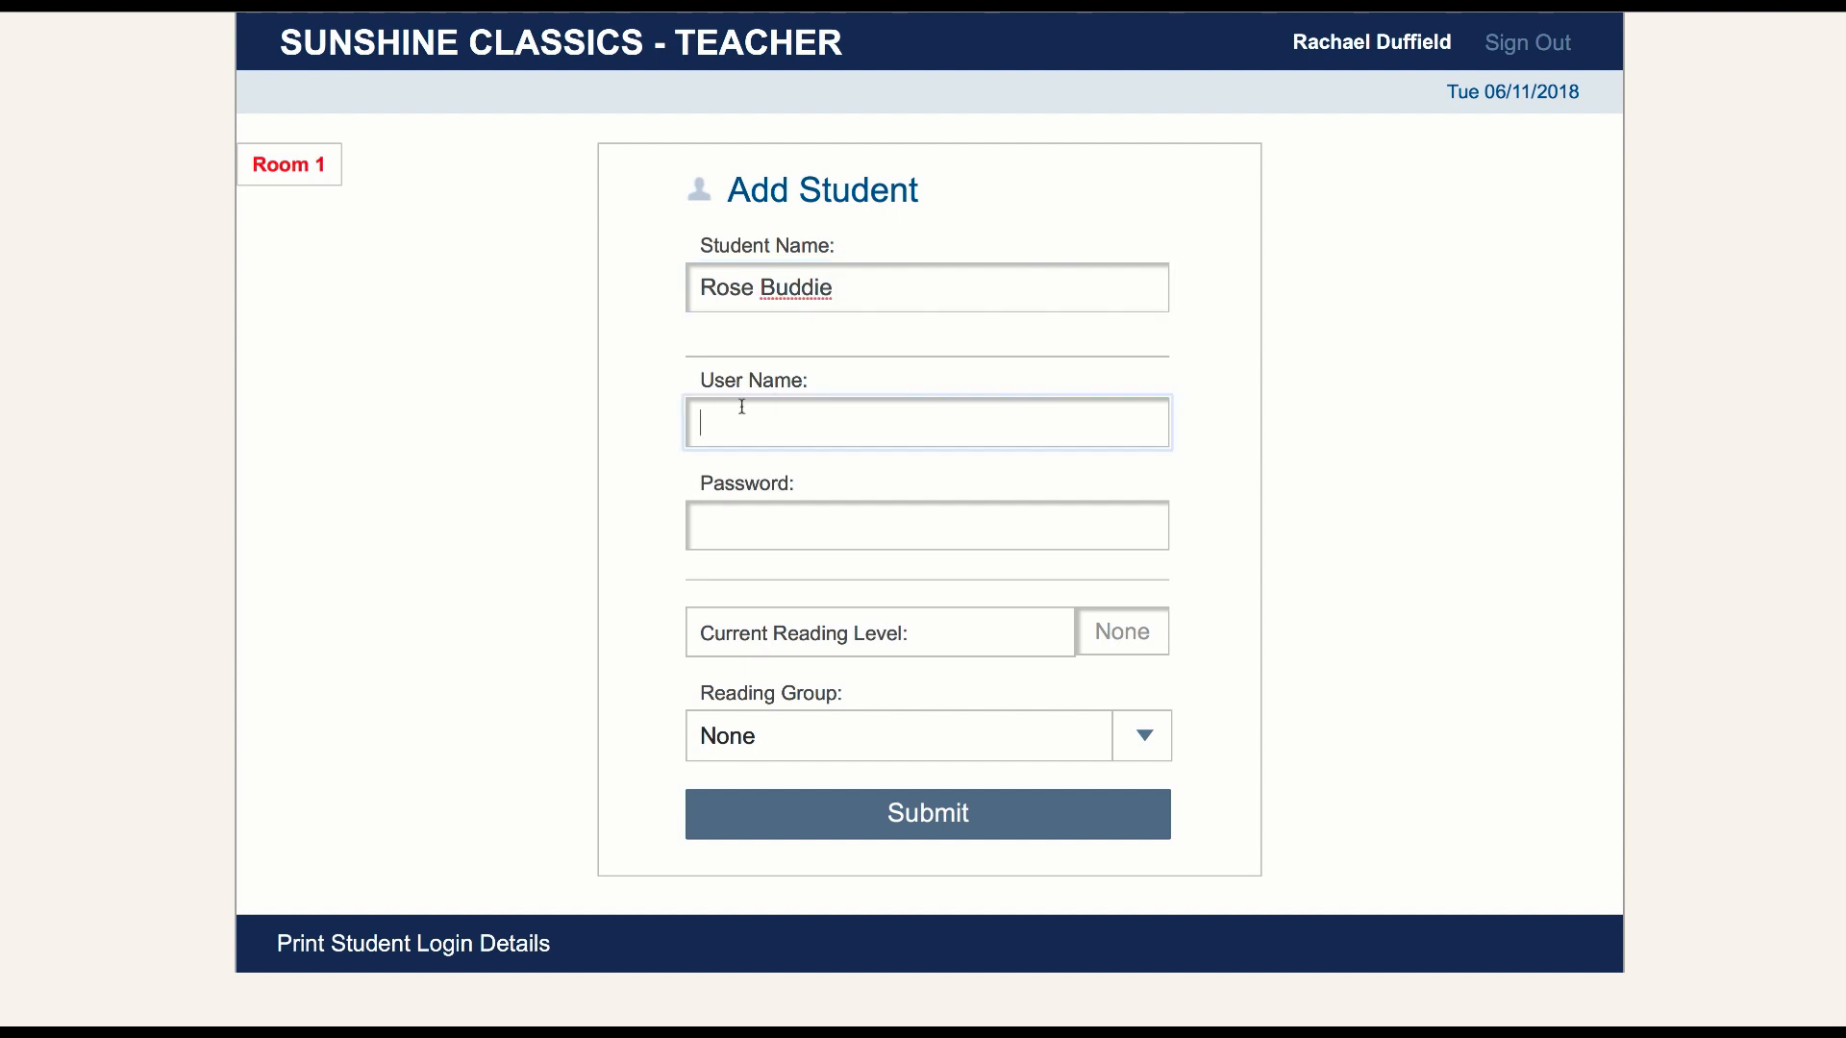
key("ctrl+a")
left_click(735, 523)
type("rea")
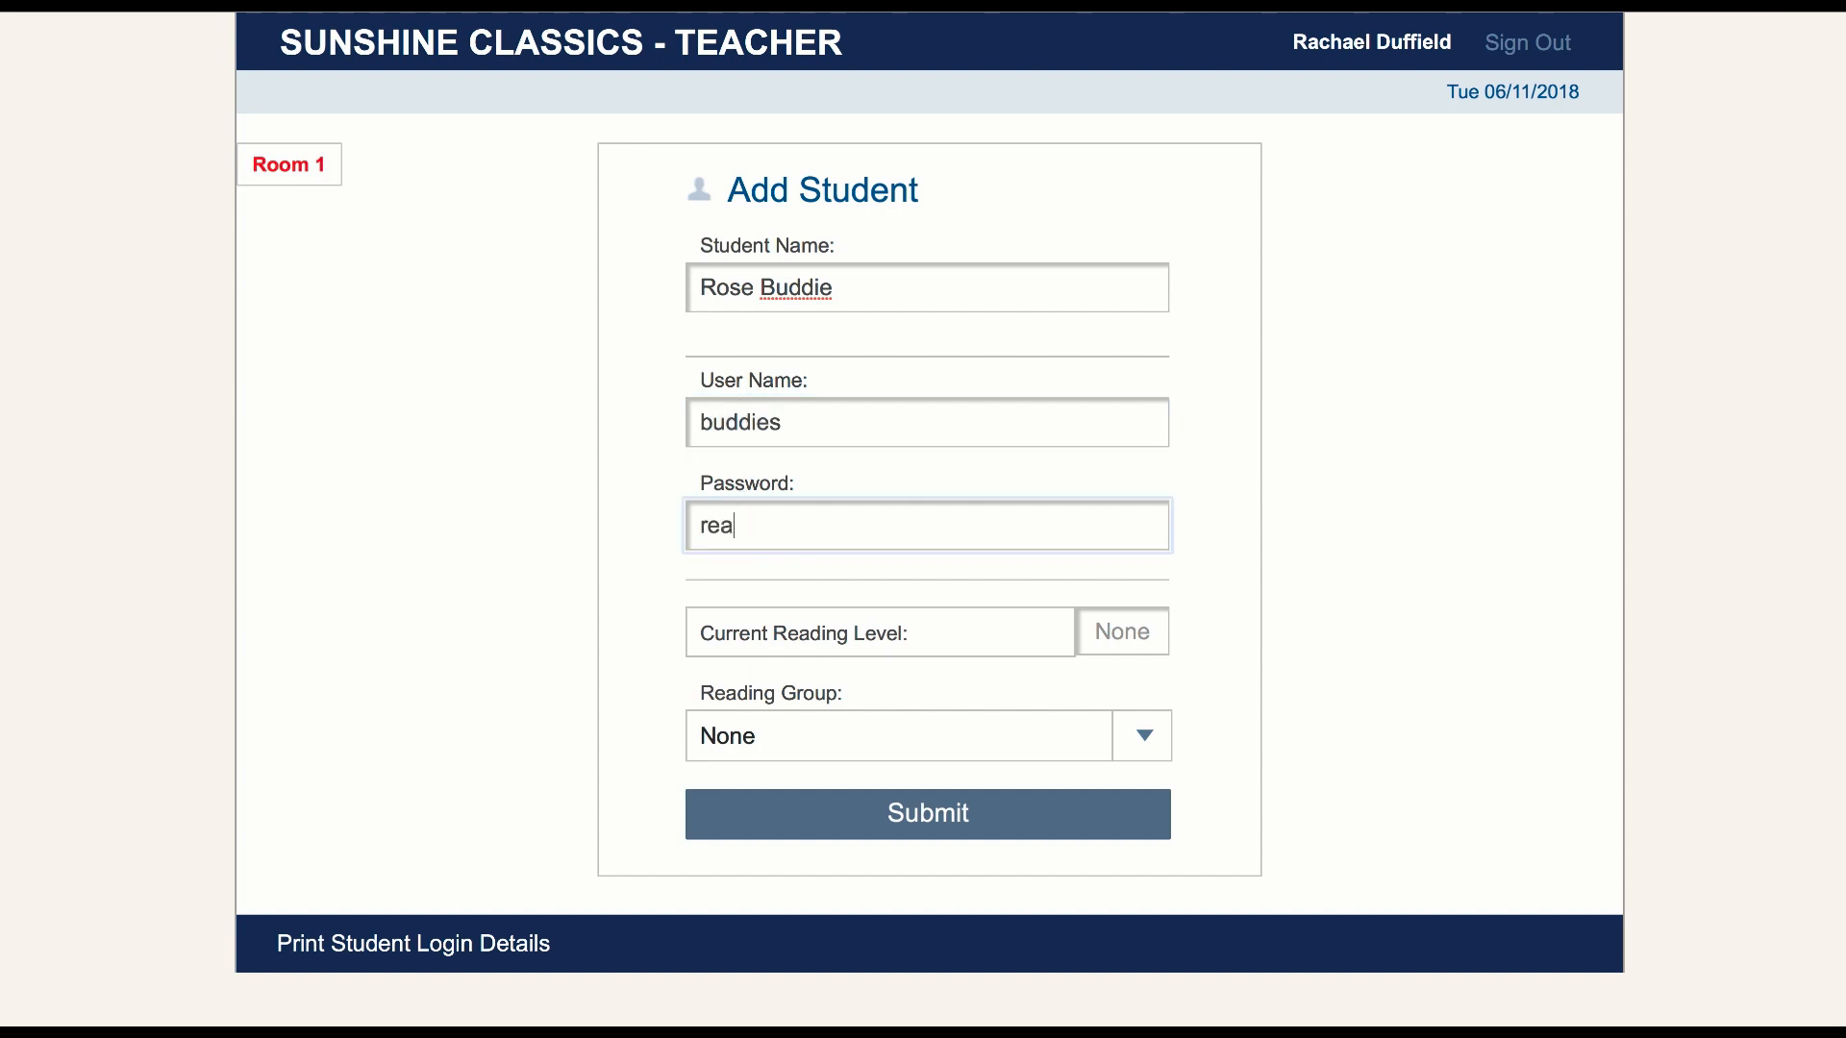
type("ding")
Set the new student's current reading level to 1 and reading group to dolphins, and submit the record
left_click(1118, 632)
type("1")
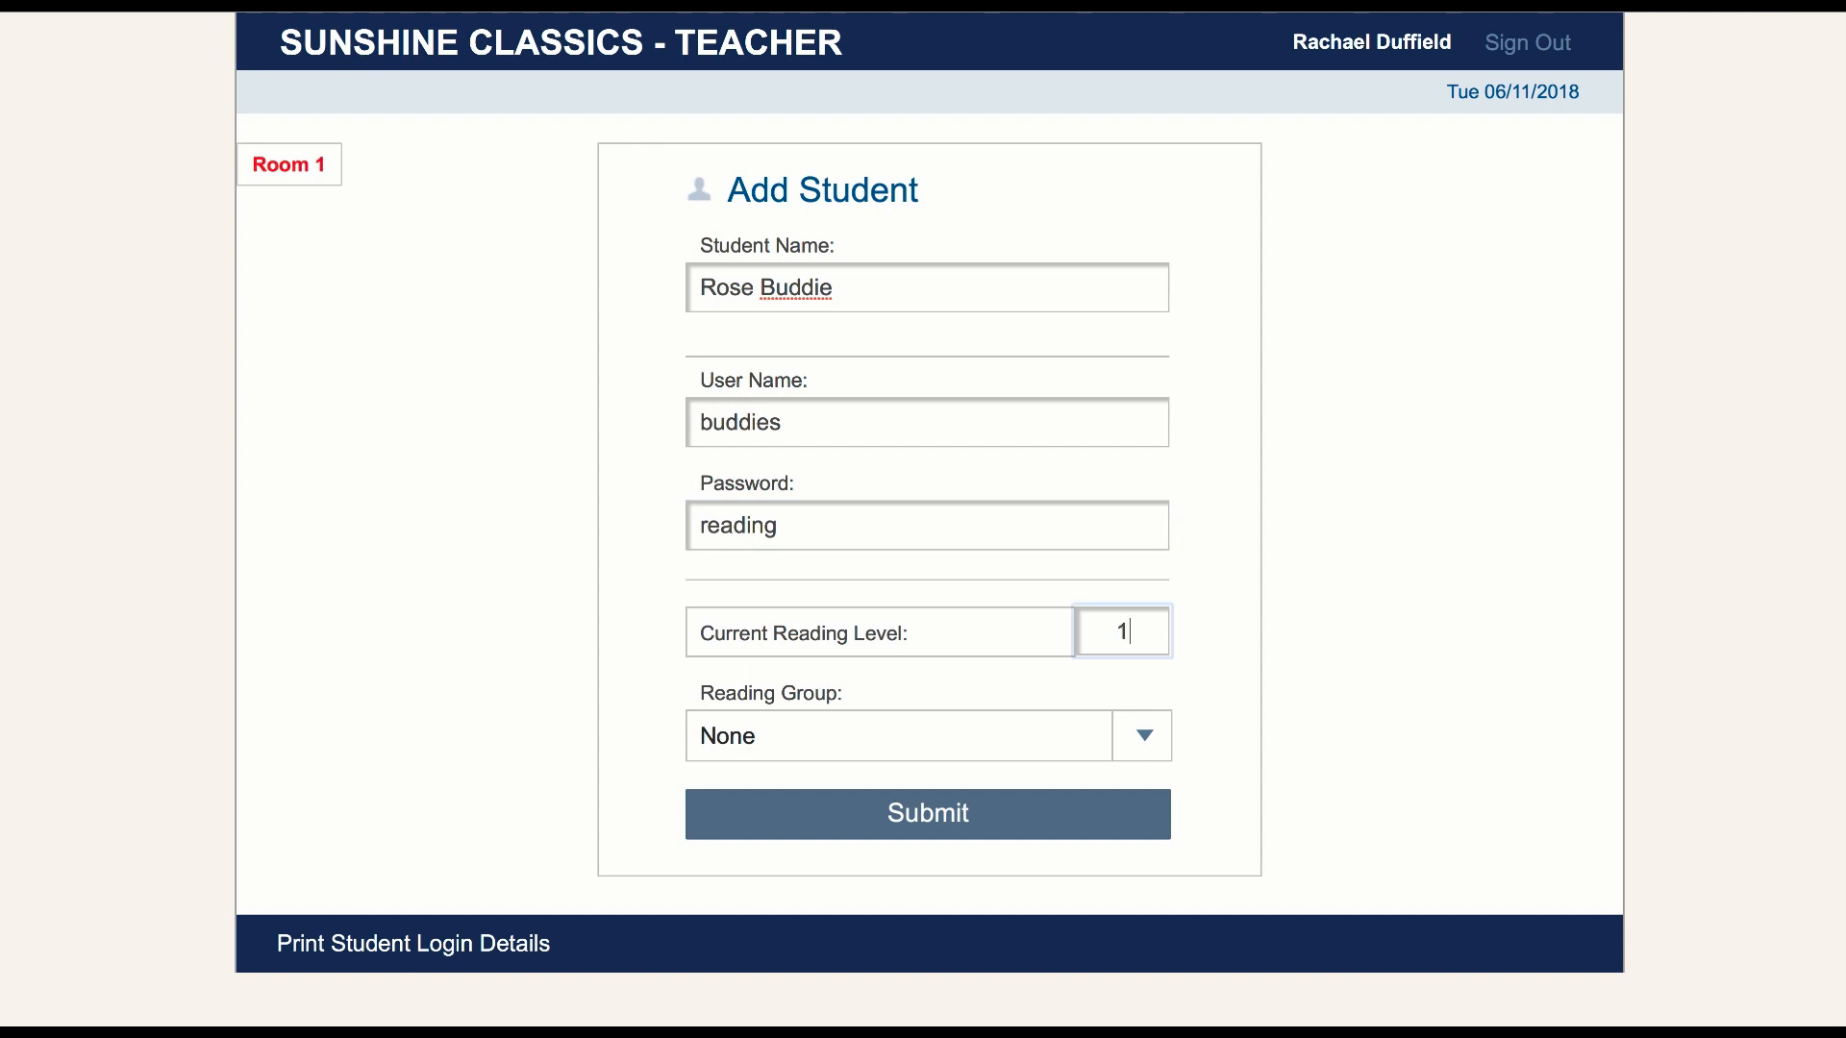
left_click(1147, 745)
left_click(1147, 742)
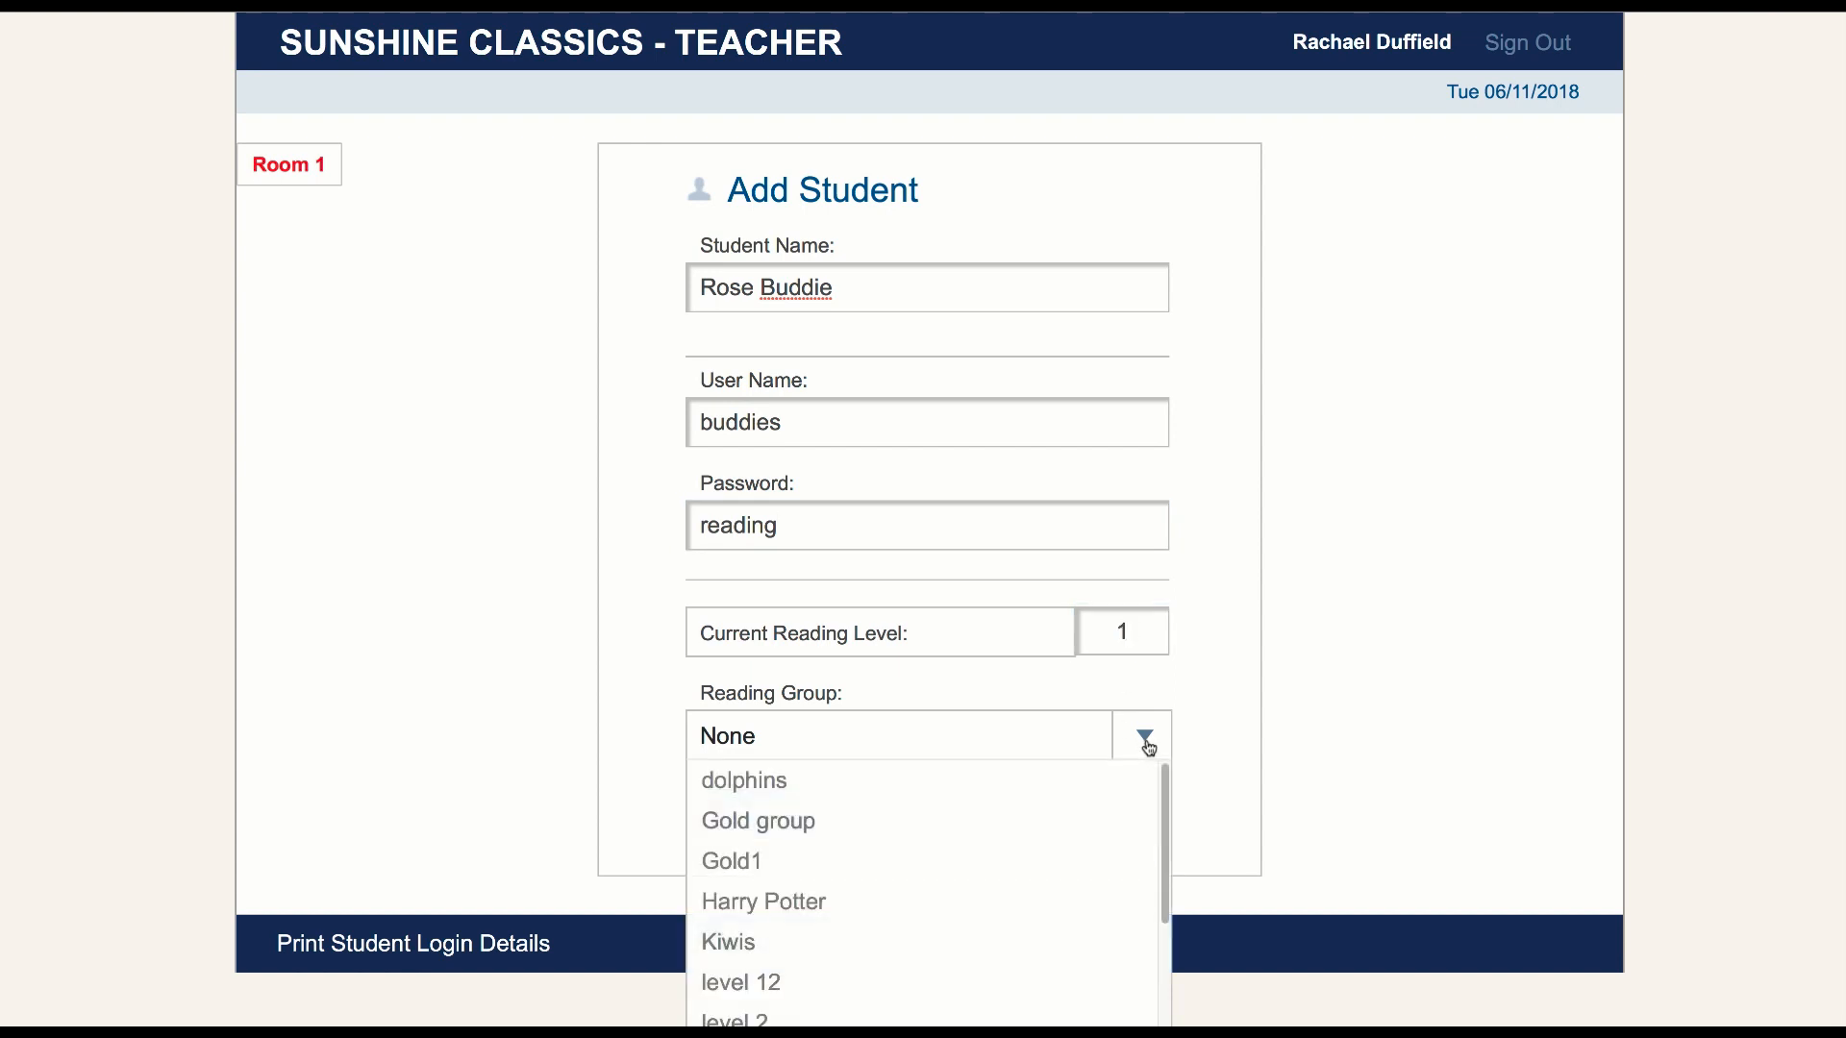
left_click(880, 802)
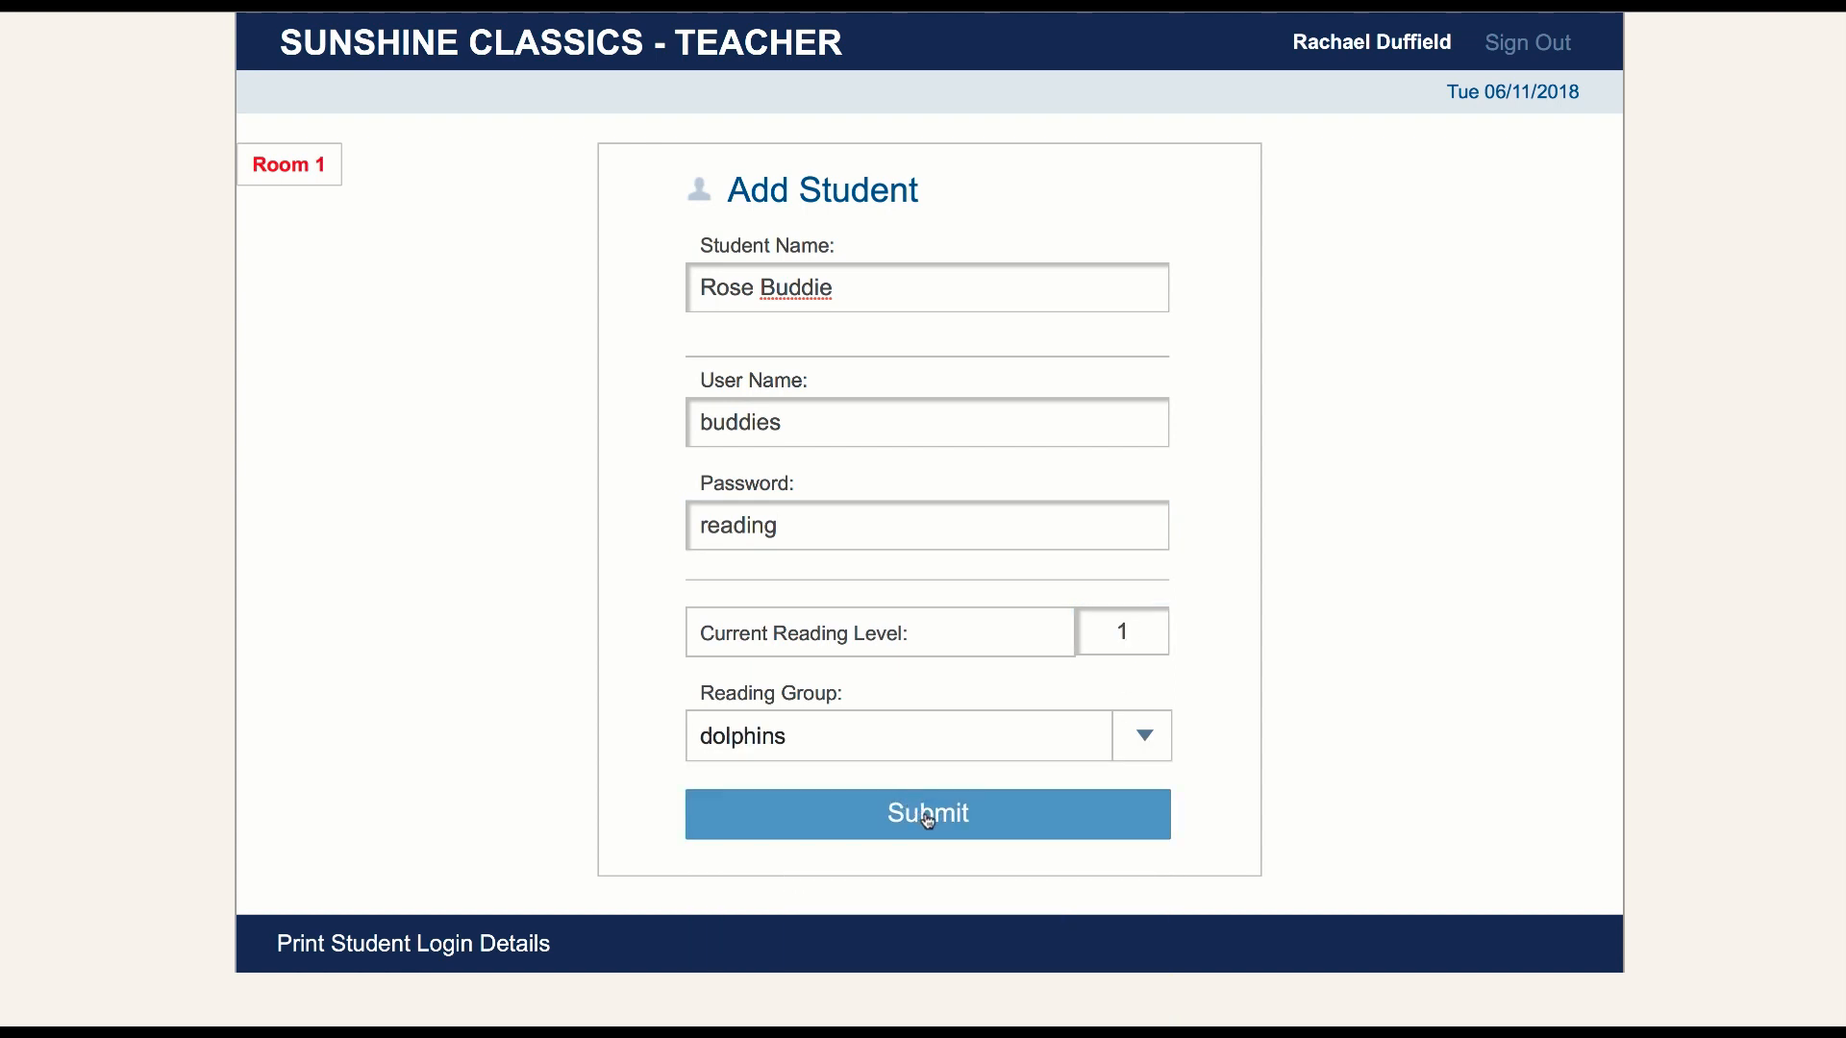
left_click(927, 818)
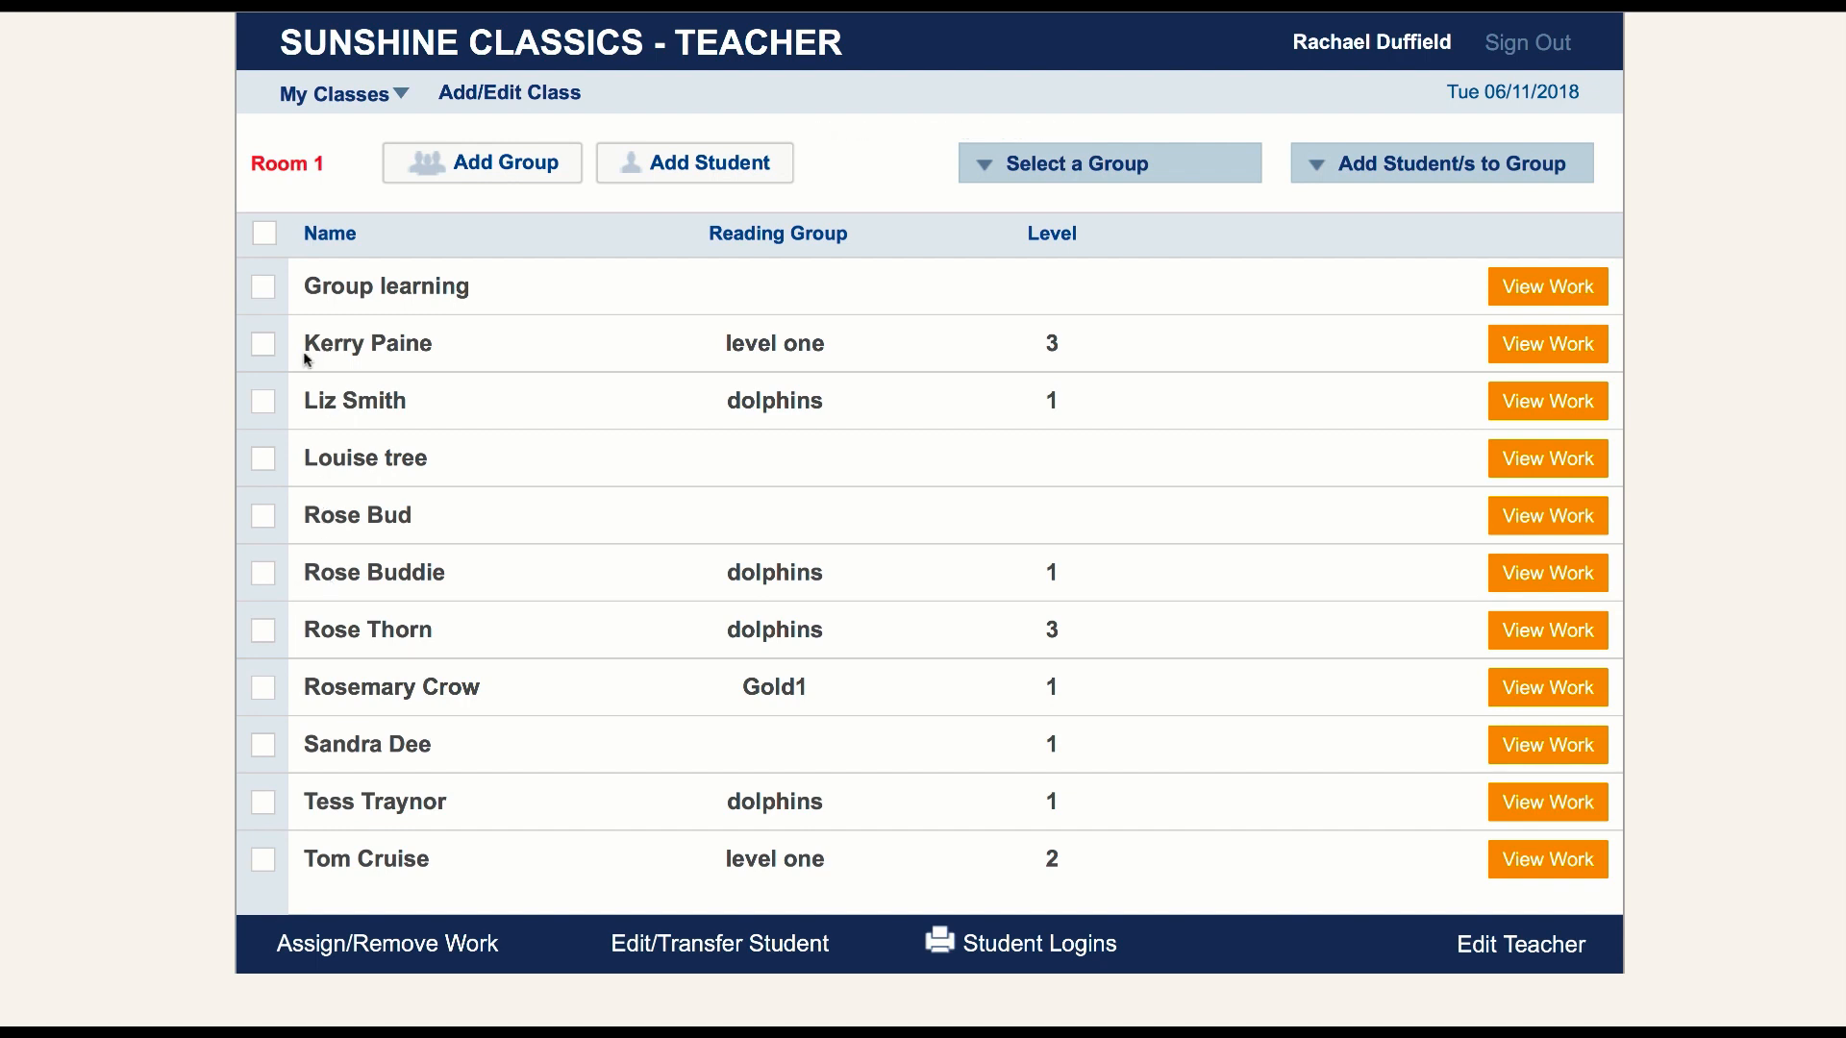
left_click(268, 348)
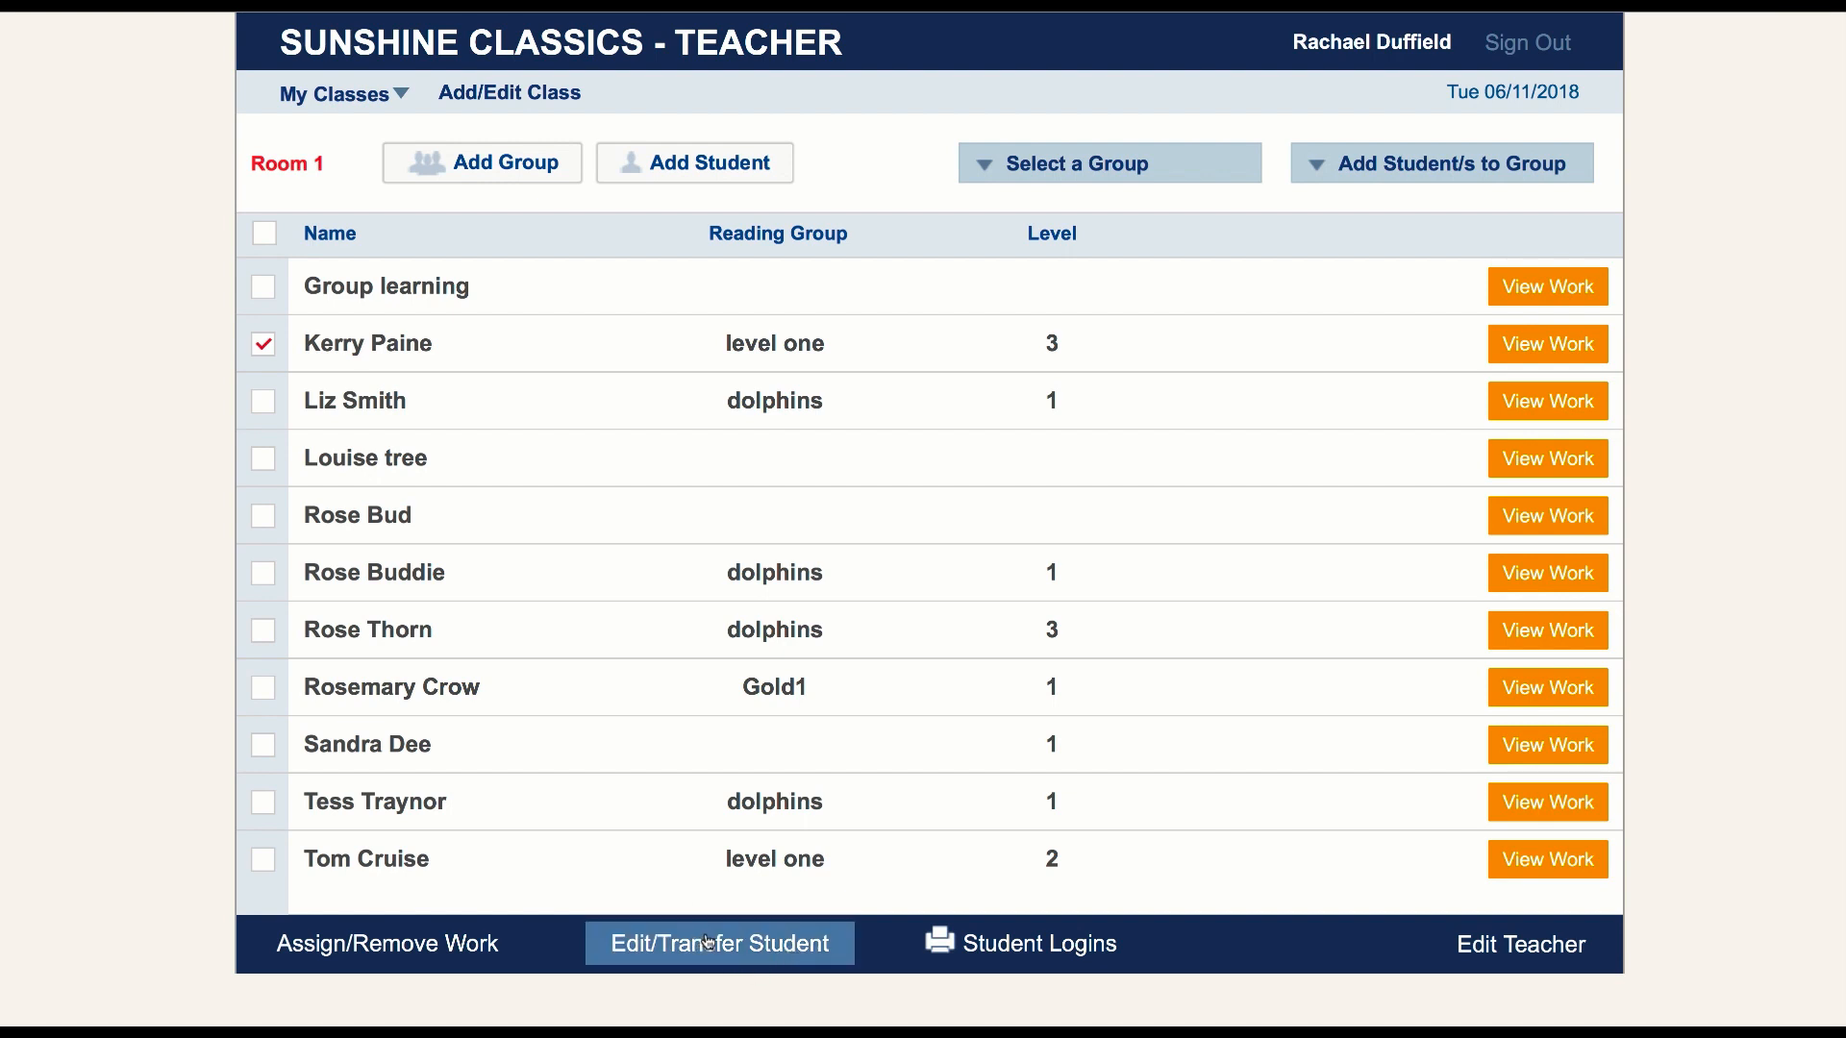
left_click(264, 348)
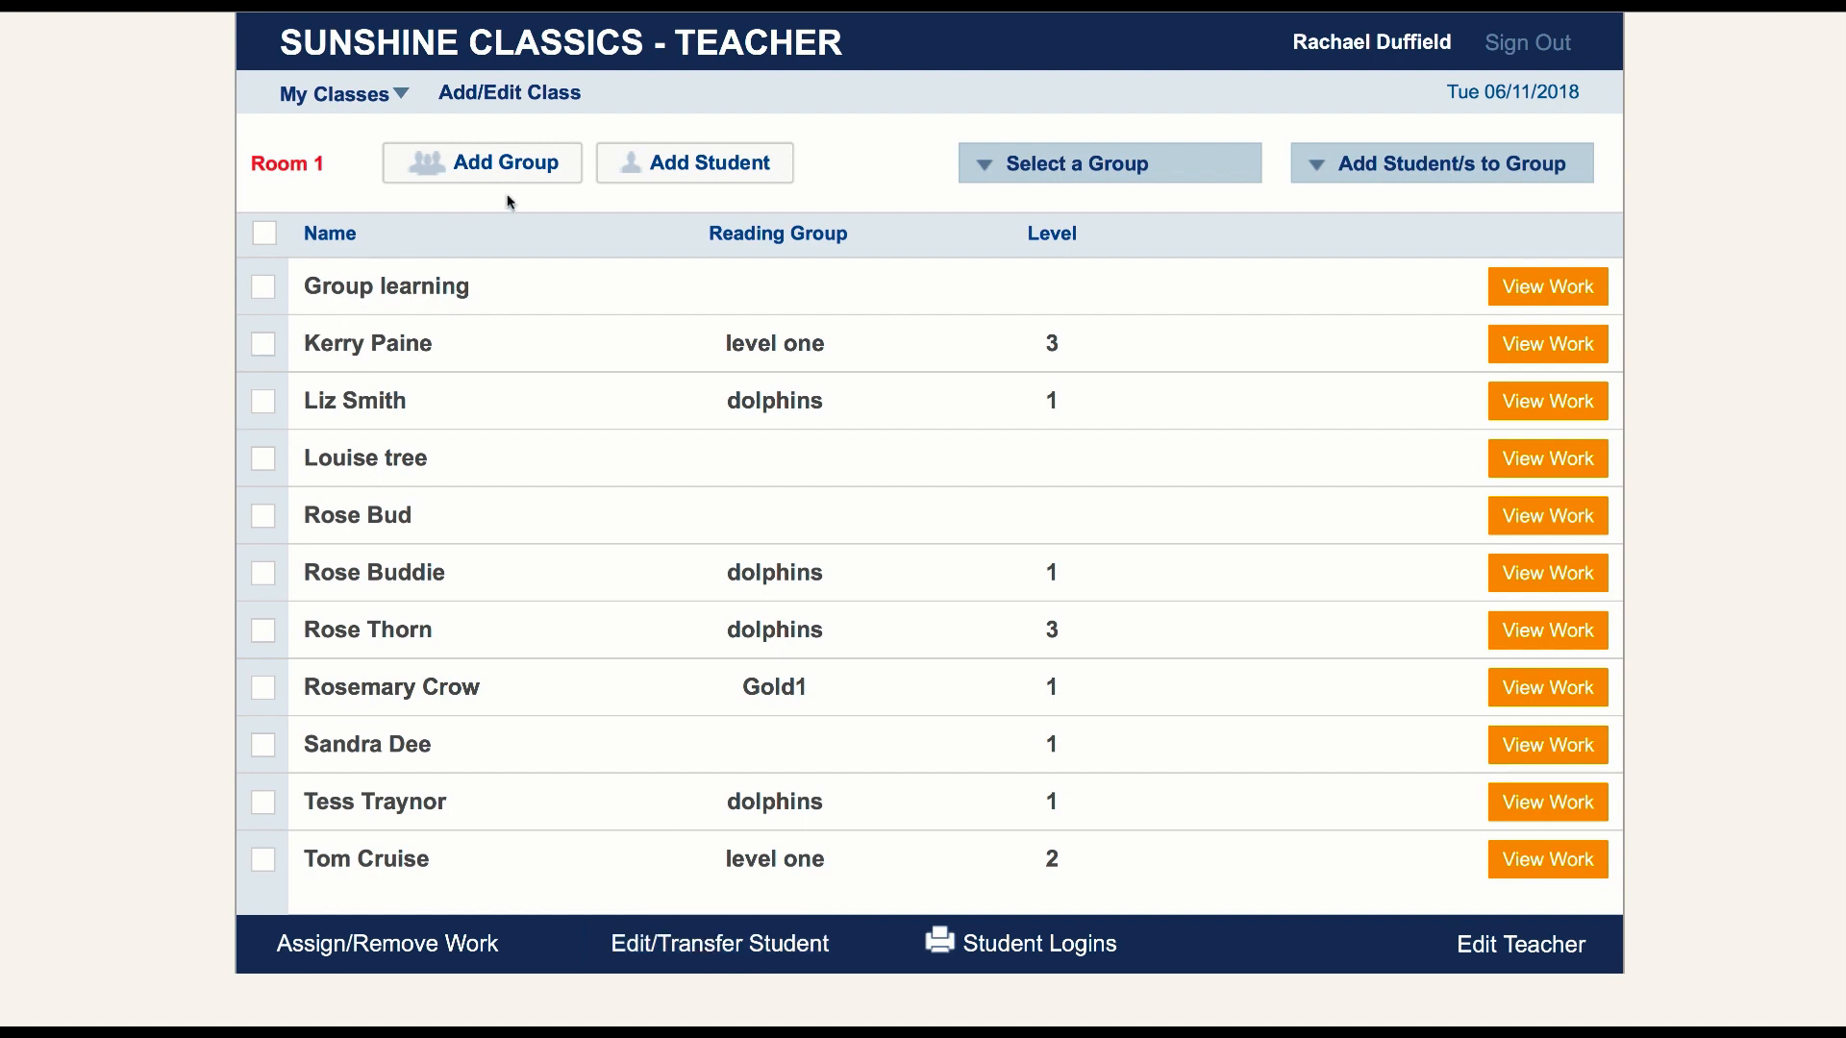